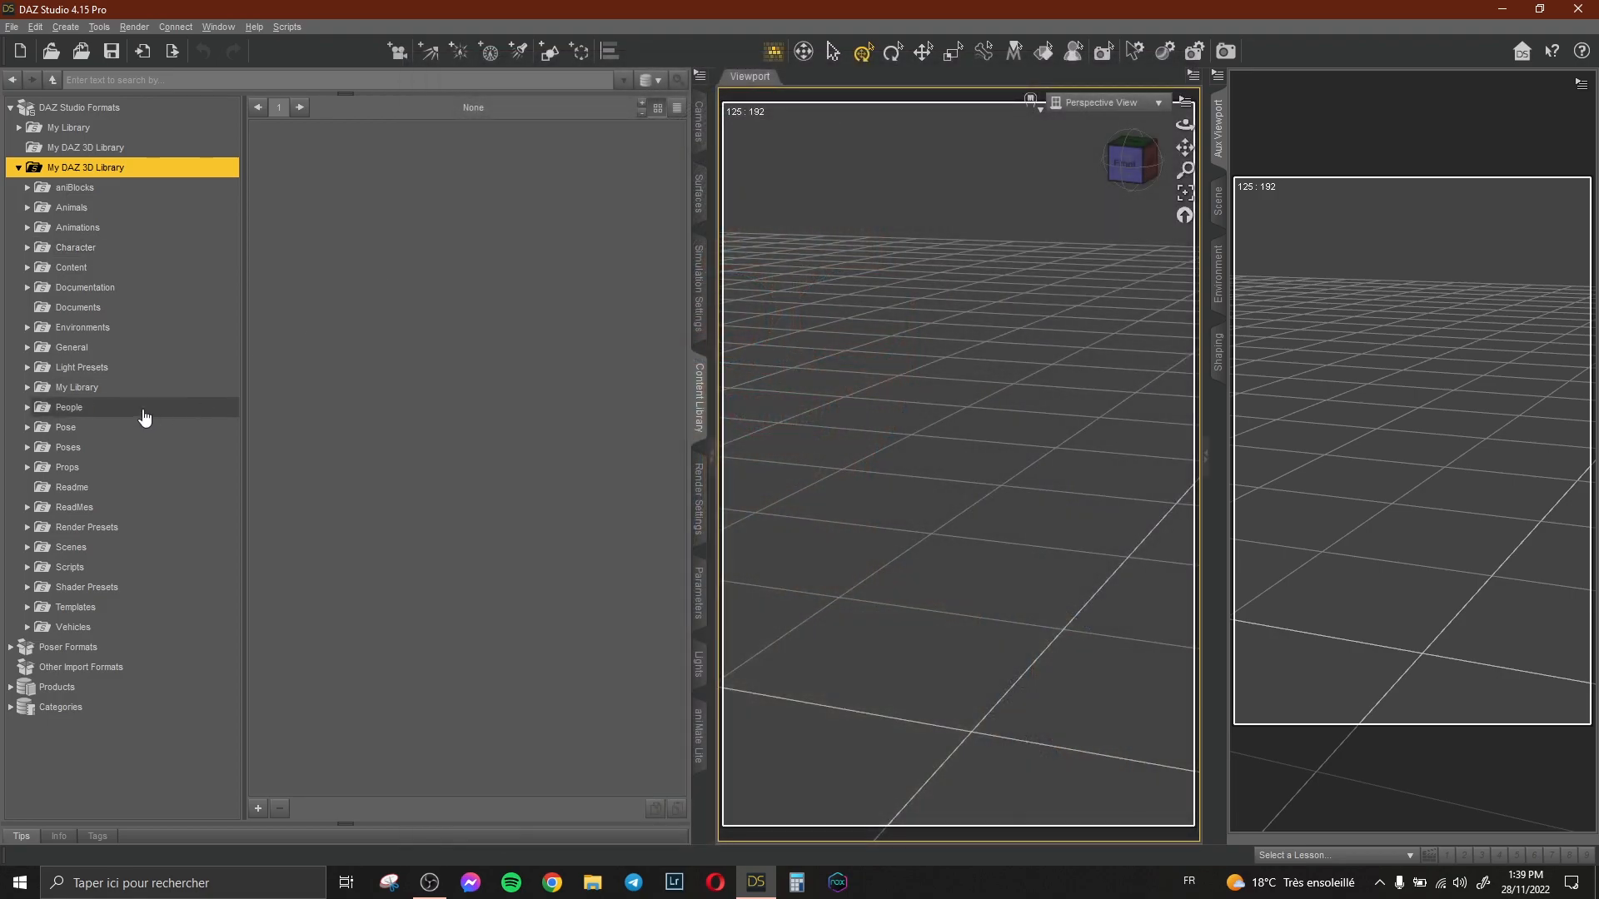
# Browse the People library folders, including Genesis 8 Female characters and the Detroit Chloe clothing folder.
pyautogui.doubleClick(143, 411)
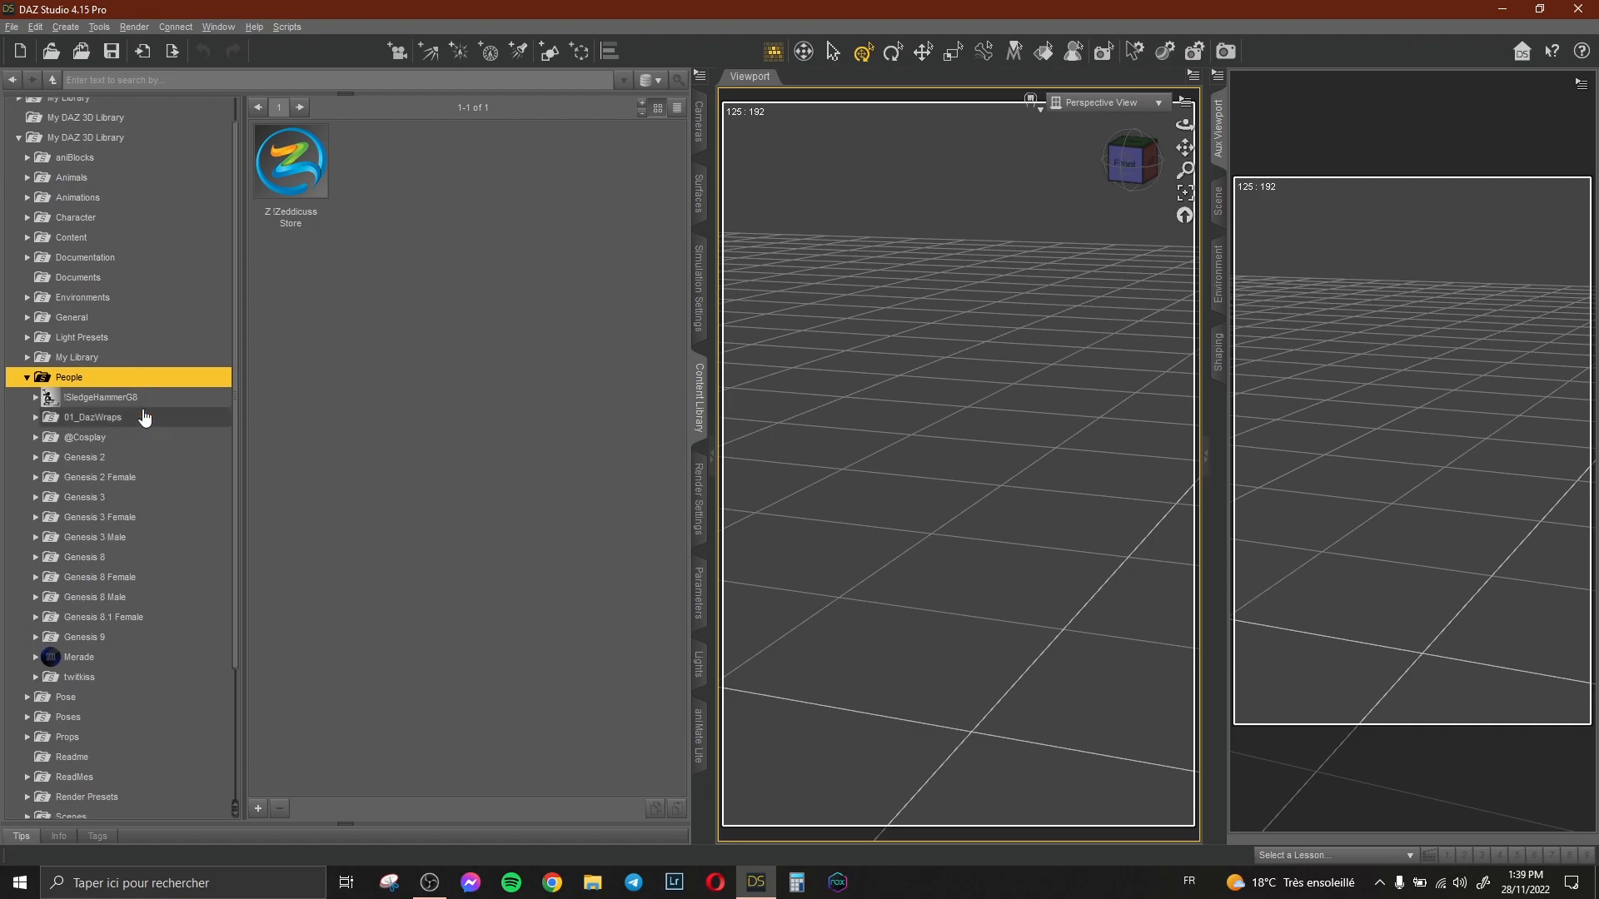
pyautogui.scroll(-4, 147, 412)
pyautogui.doubleClick(153, 415)
pyautogui.scroll(-5, 153, 414)
pyautogui.click(140, 347)
pyautogui.scroll(-4, 141, 360)
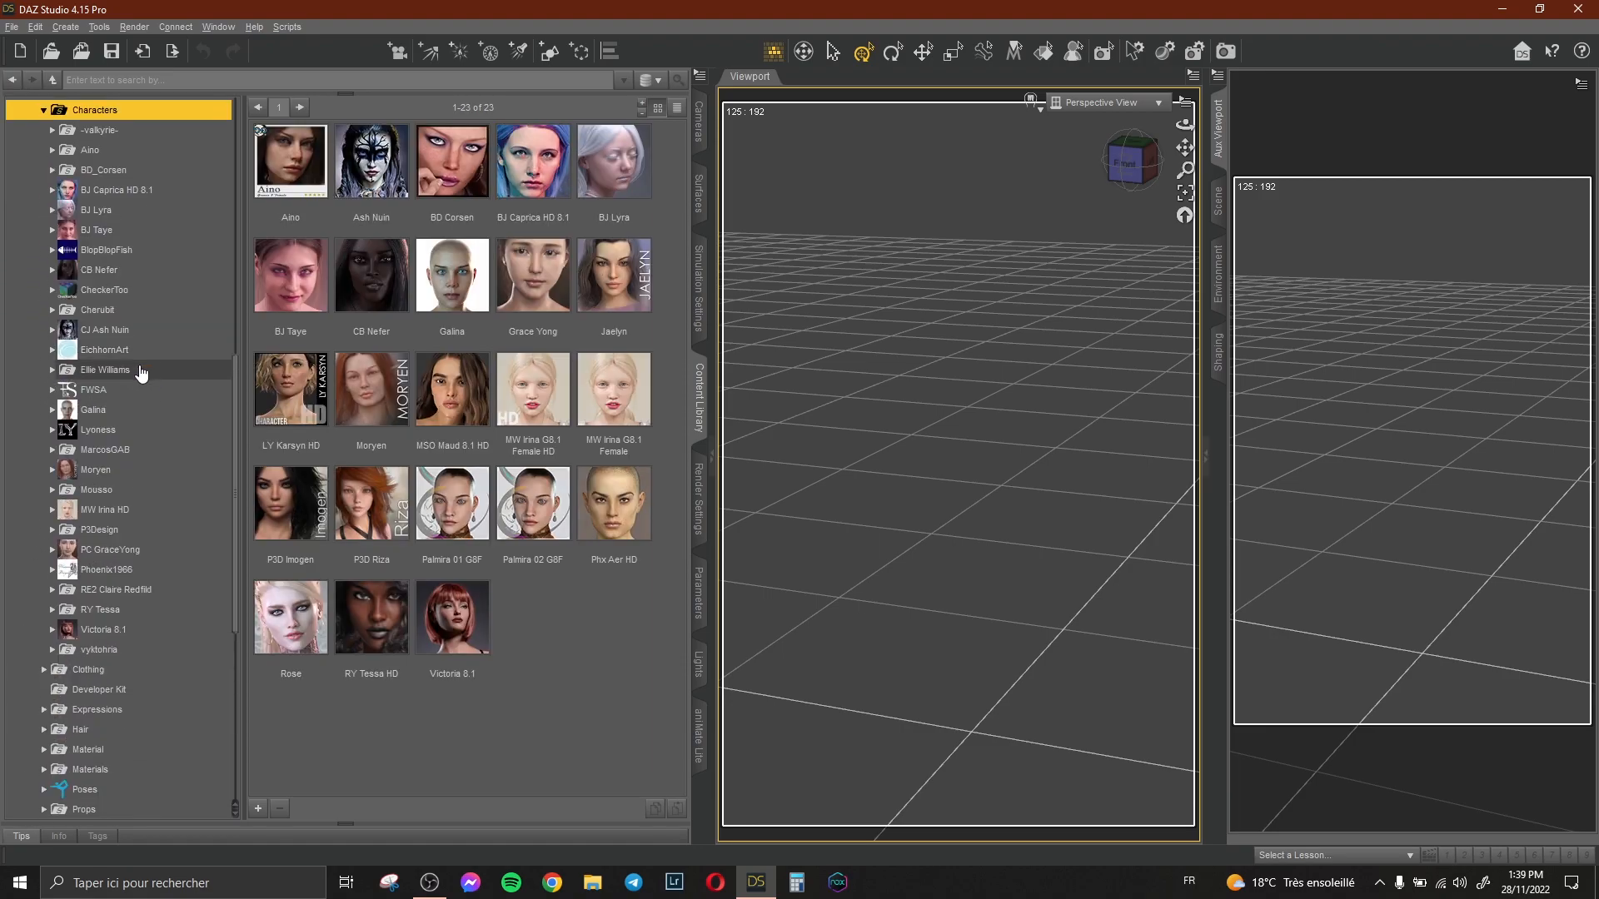
pyautogui.click(118, 116)
pyautogui.click(124, 255)
pyautogui.scroll(3, 125, 214)
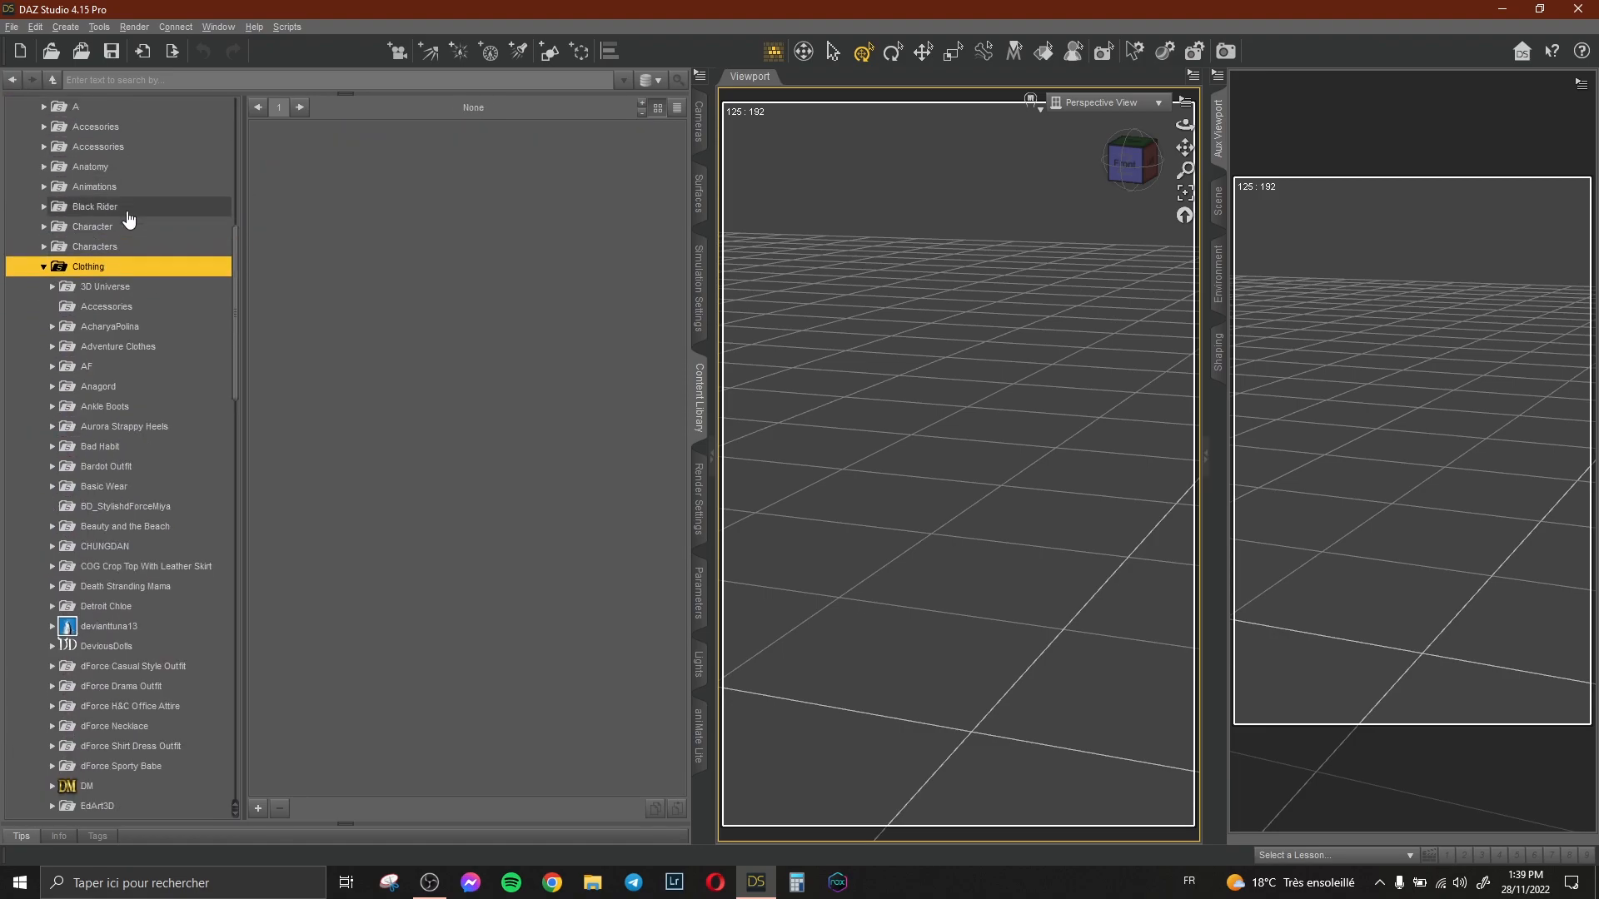
pyautogui.scroll(-1, 146, 290)
pyautogui.click(135, 468)
pyautogui.click(131, 487)
pyautogui.scroll(-4, 130, 489)
pyautogui.click(137, 475)
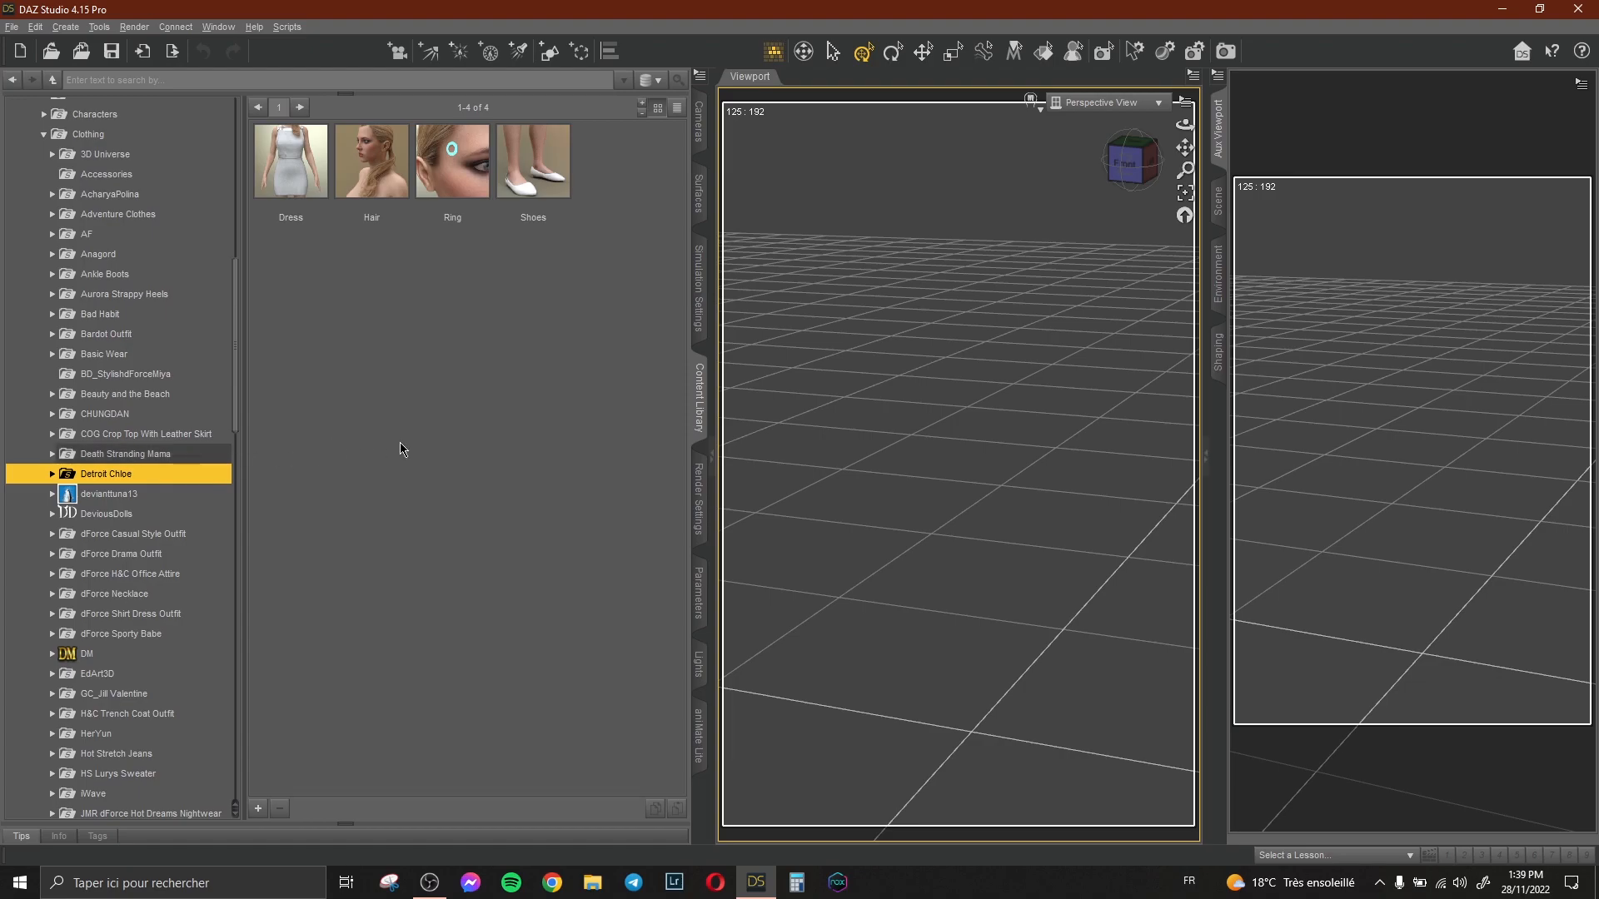
pyautogui.doubleClick(167, 478)
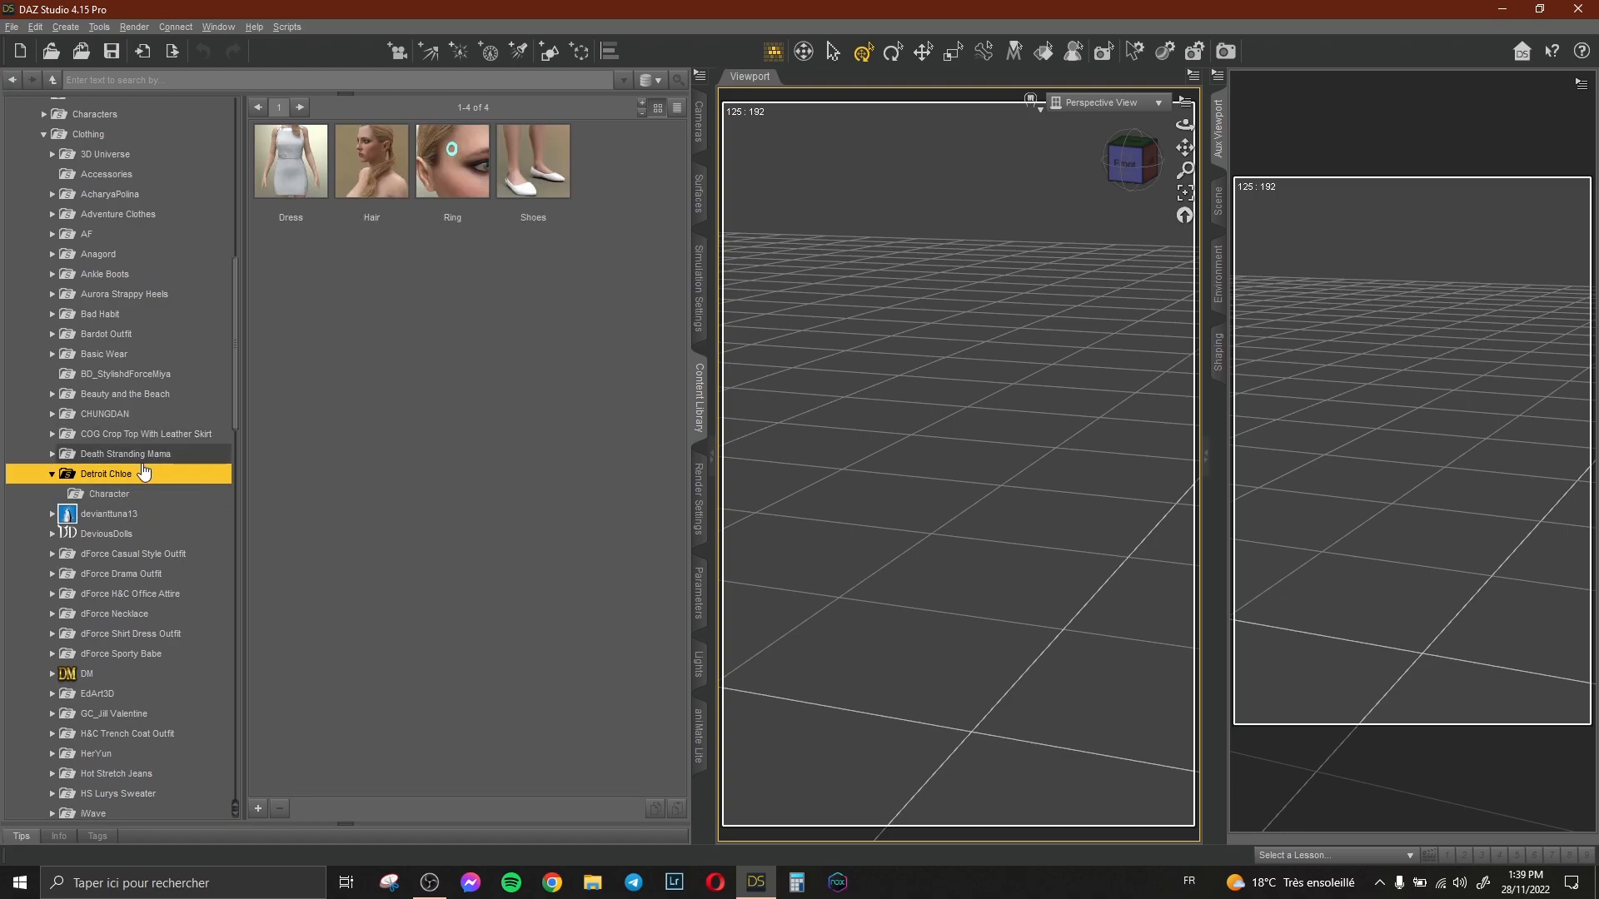
pyautogui.scroll(4, 143, 472)
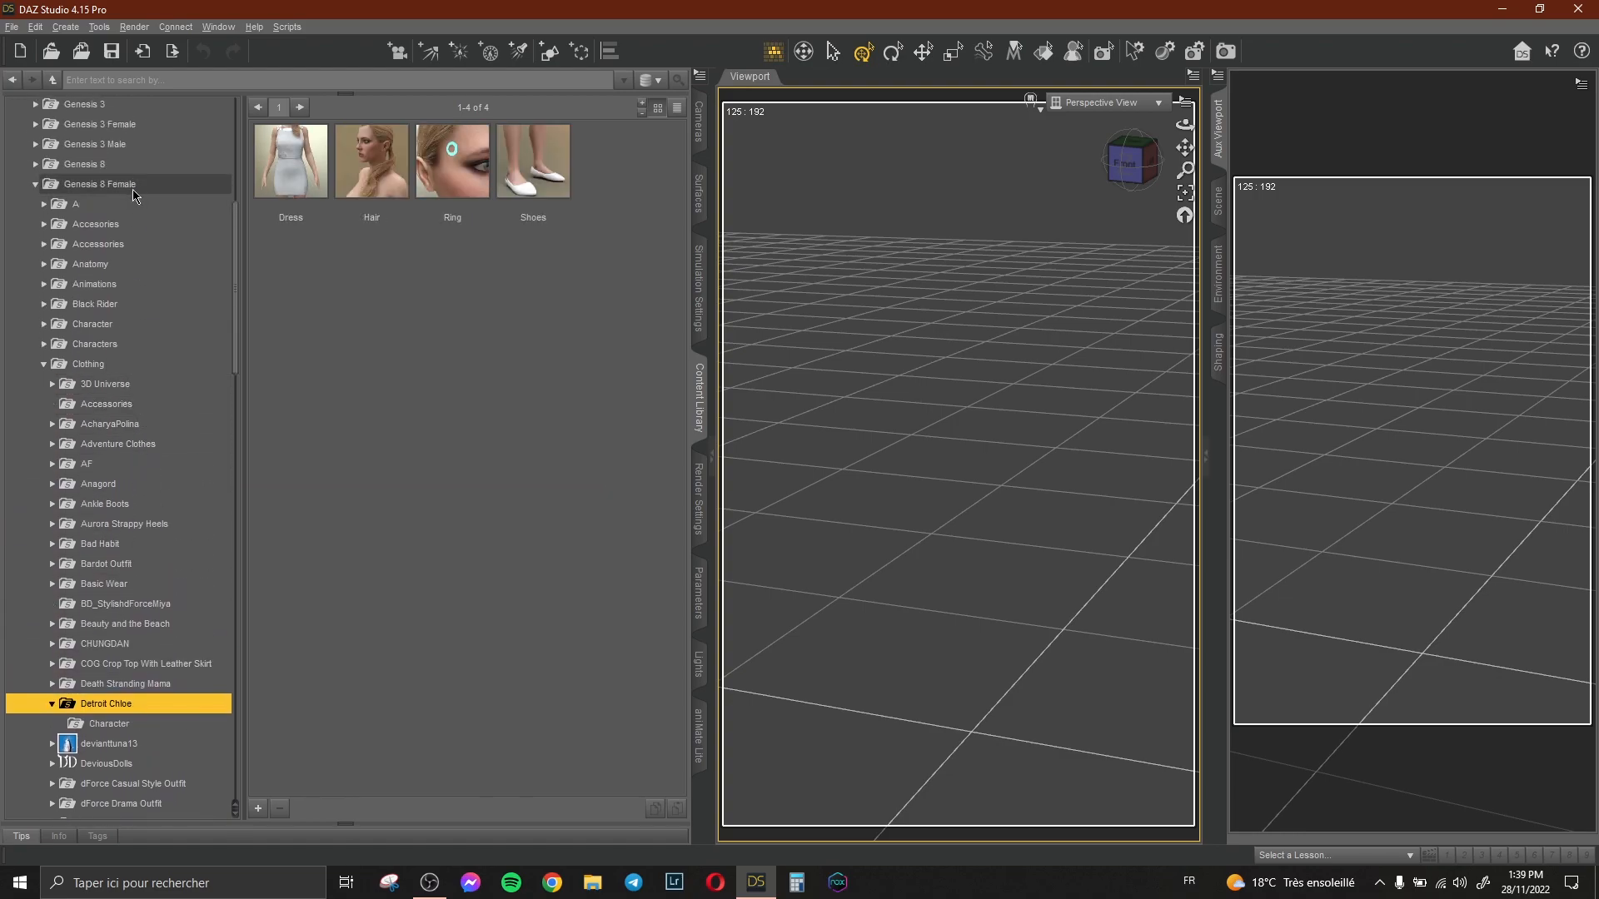
# Load the Genesis 8 Basic Female figure and set the auxiliary viewport to Iray preview.
pyautogui.click(132, 188)
pyautogui.moveTo(303, 172)
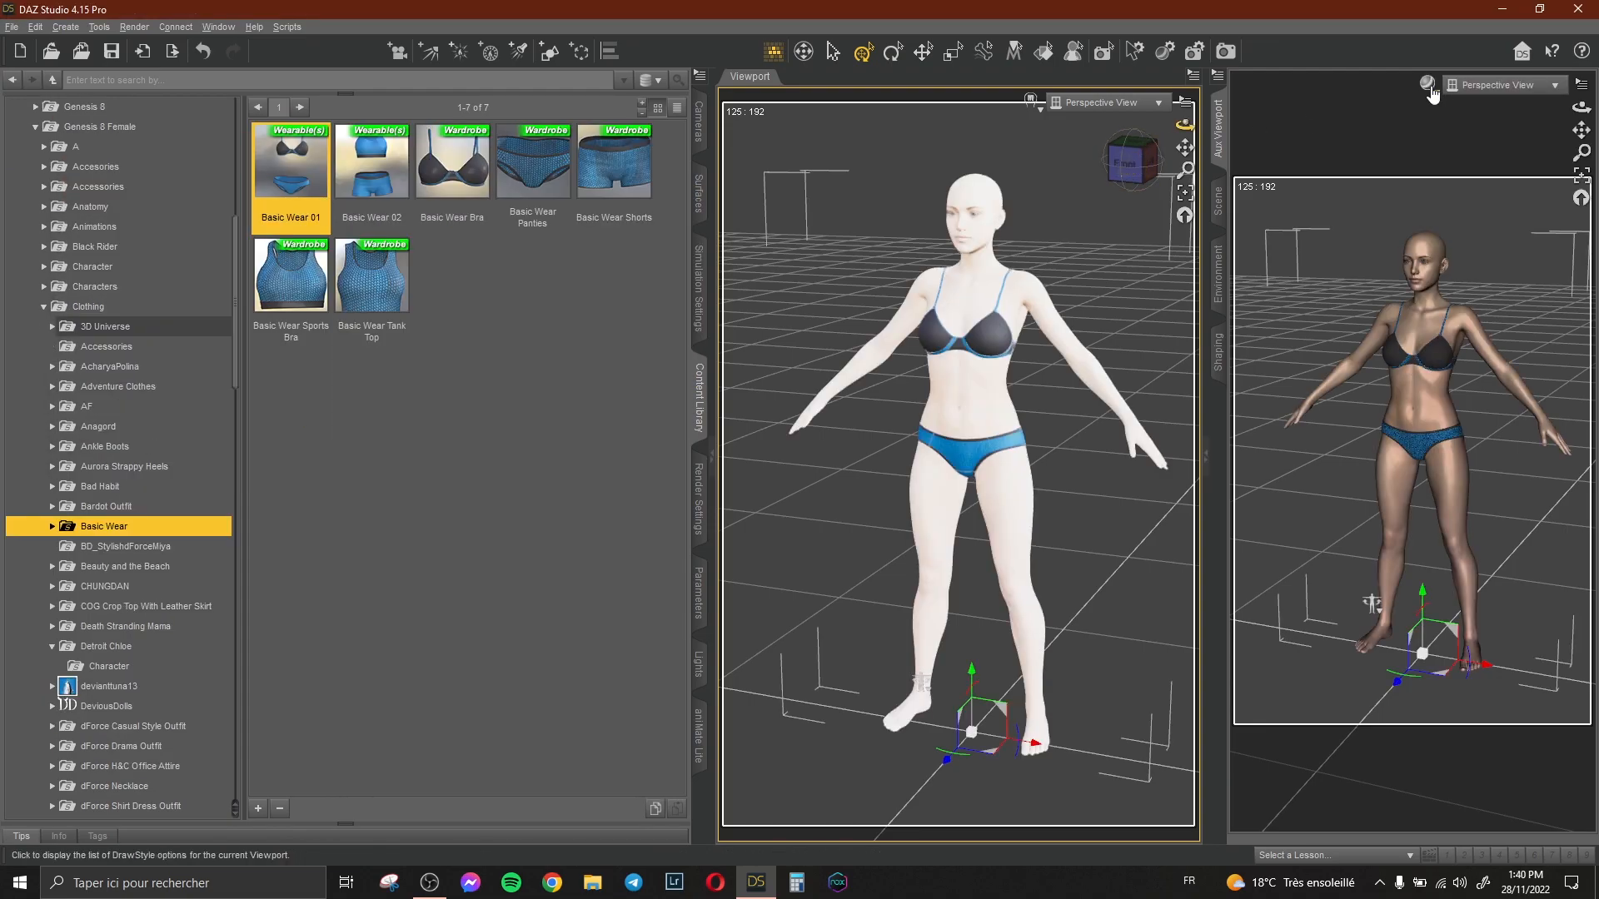
pyautogui.click(1427, 81)
pyautogui.click(1413, 284)
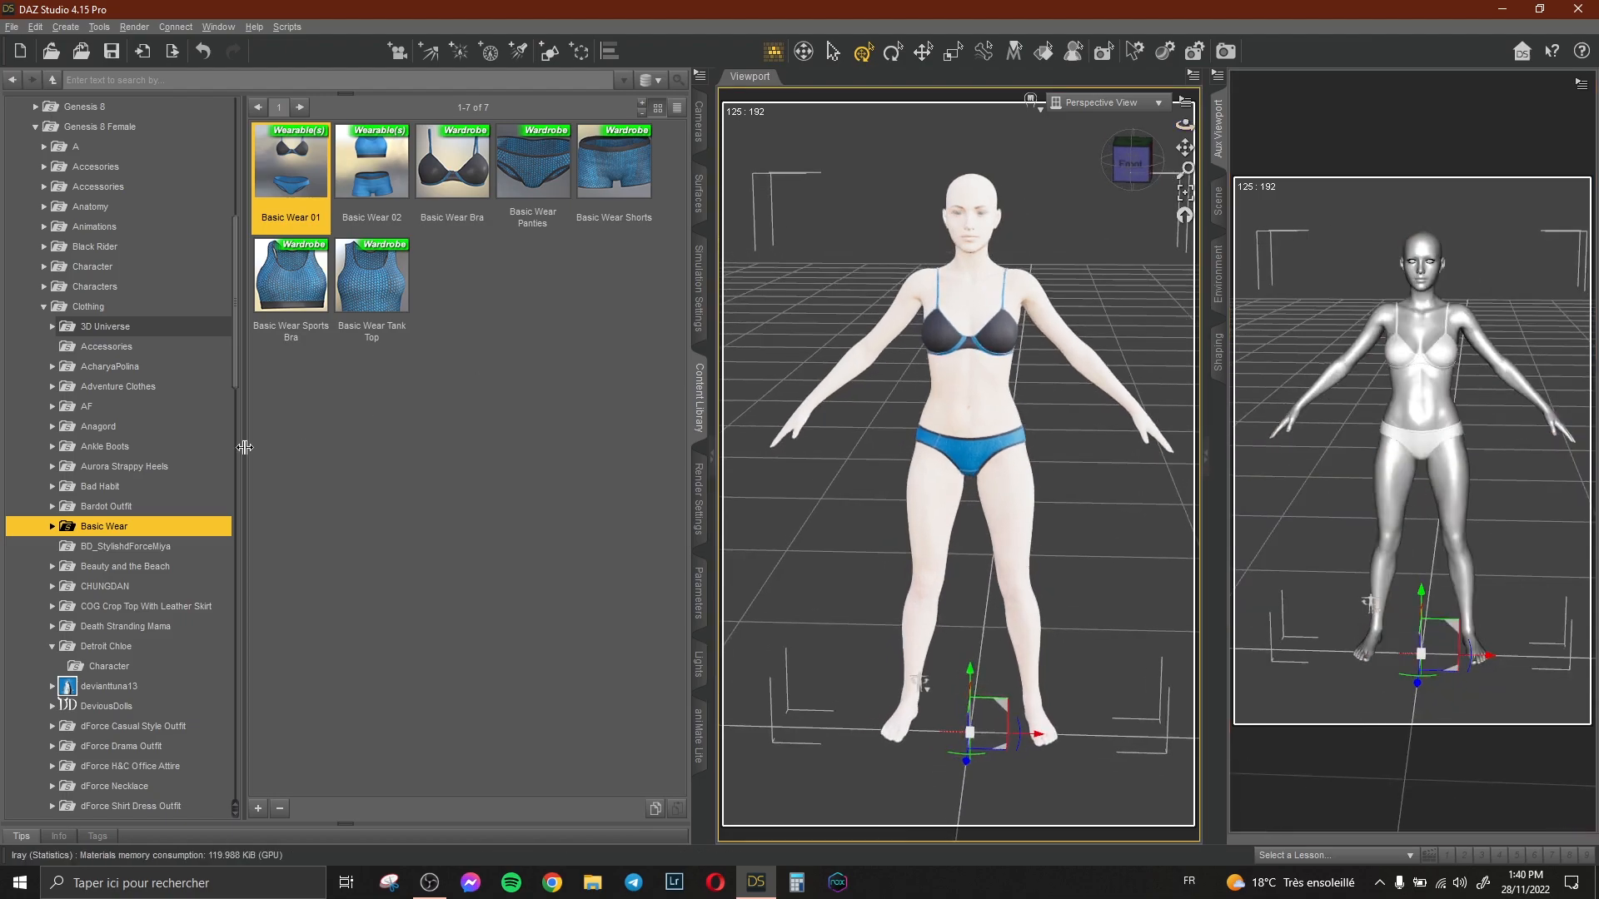
# Open the Detroit Chloe Character folder and apply the Chloe character to the figure.
pyautogui.scroll(-6, 204, 442)
pyautogui.click(106, 302)
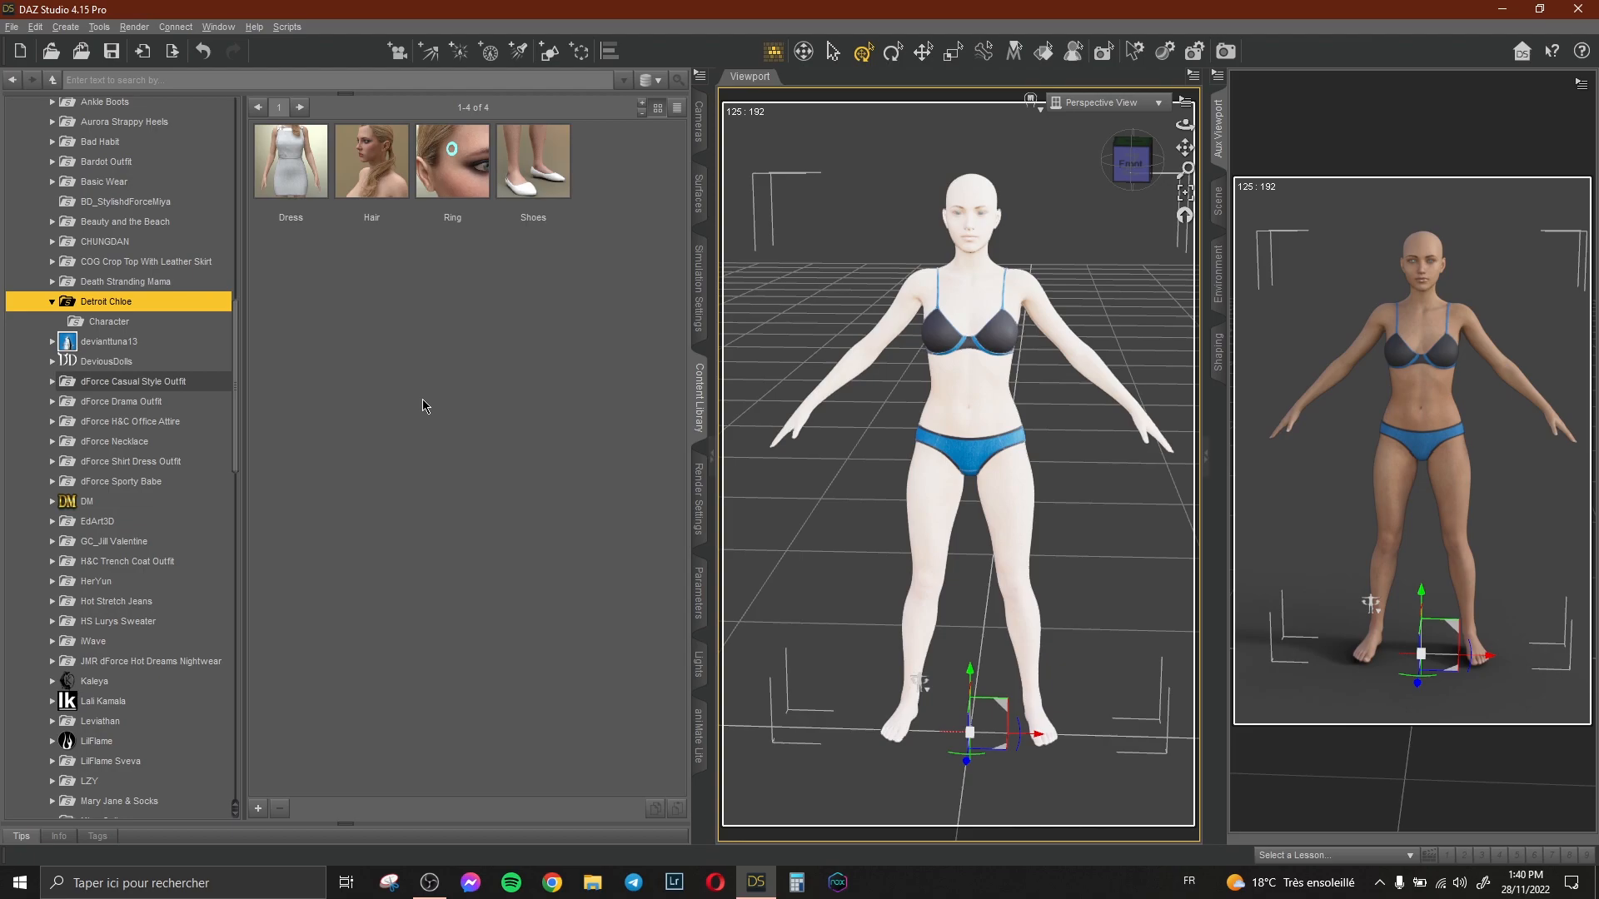
pyautogui.scroll(3, 107, 267)
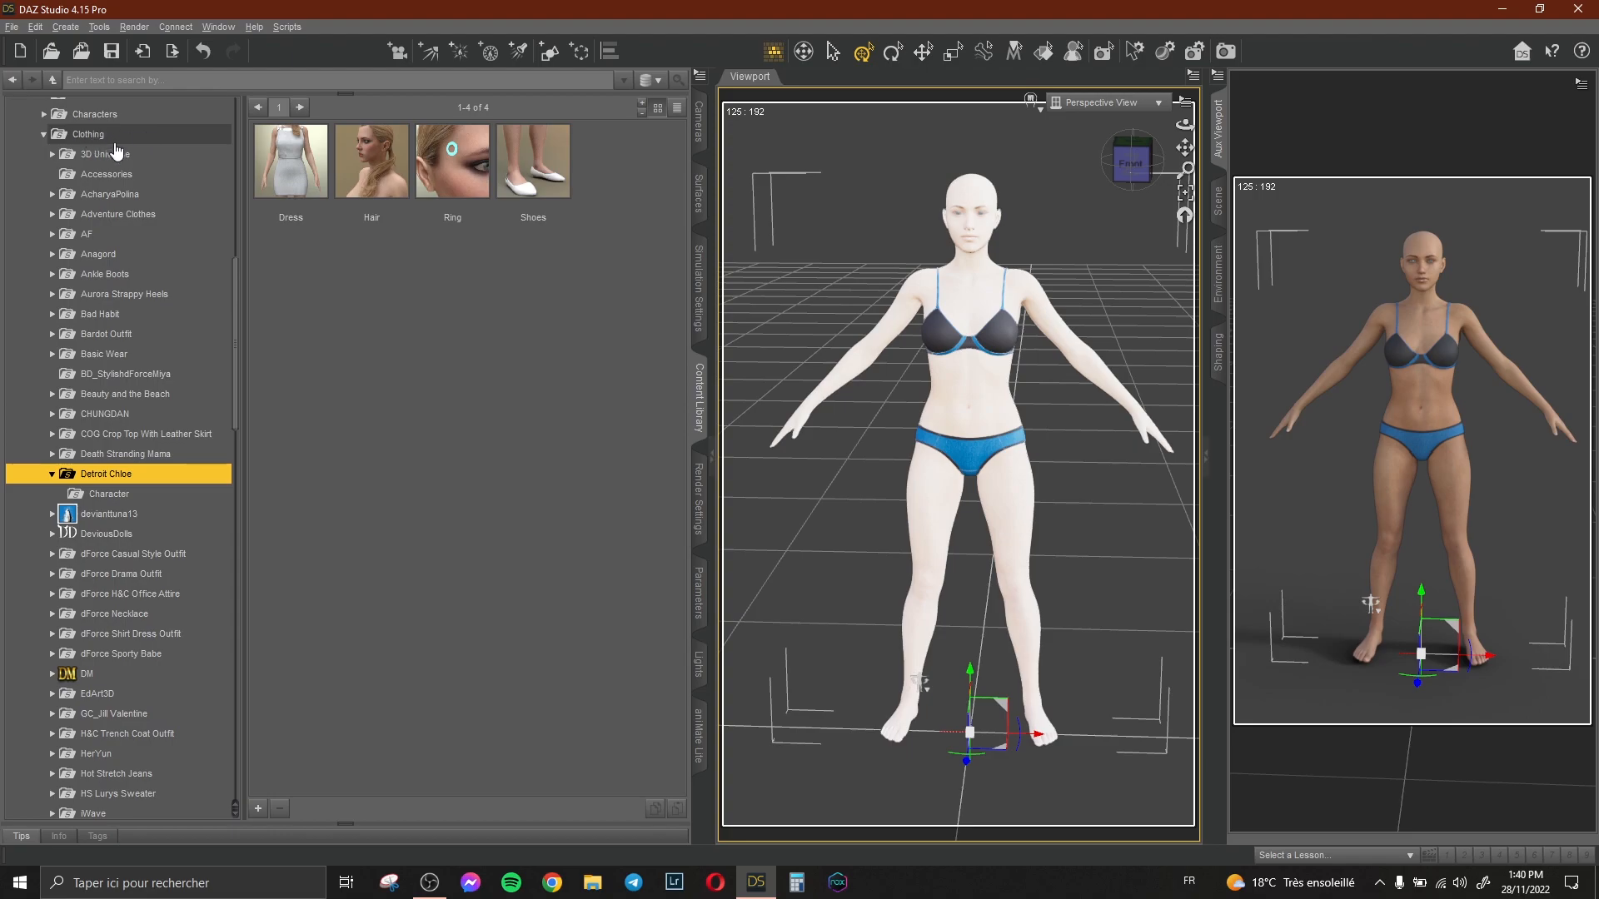
pyautogui.scroll(-1, 184, 309)
pyautogui.scroll(-1, 184, 310)
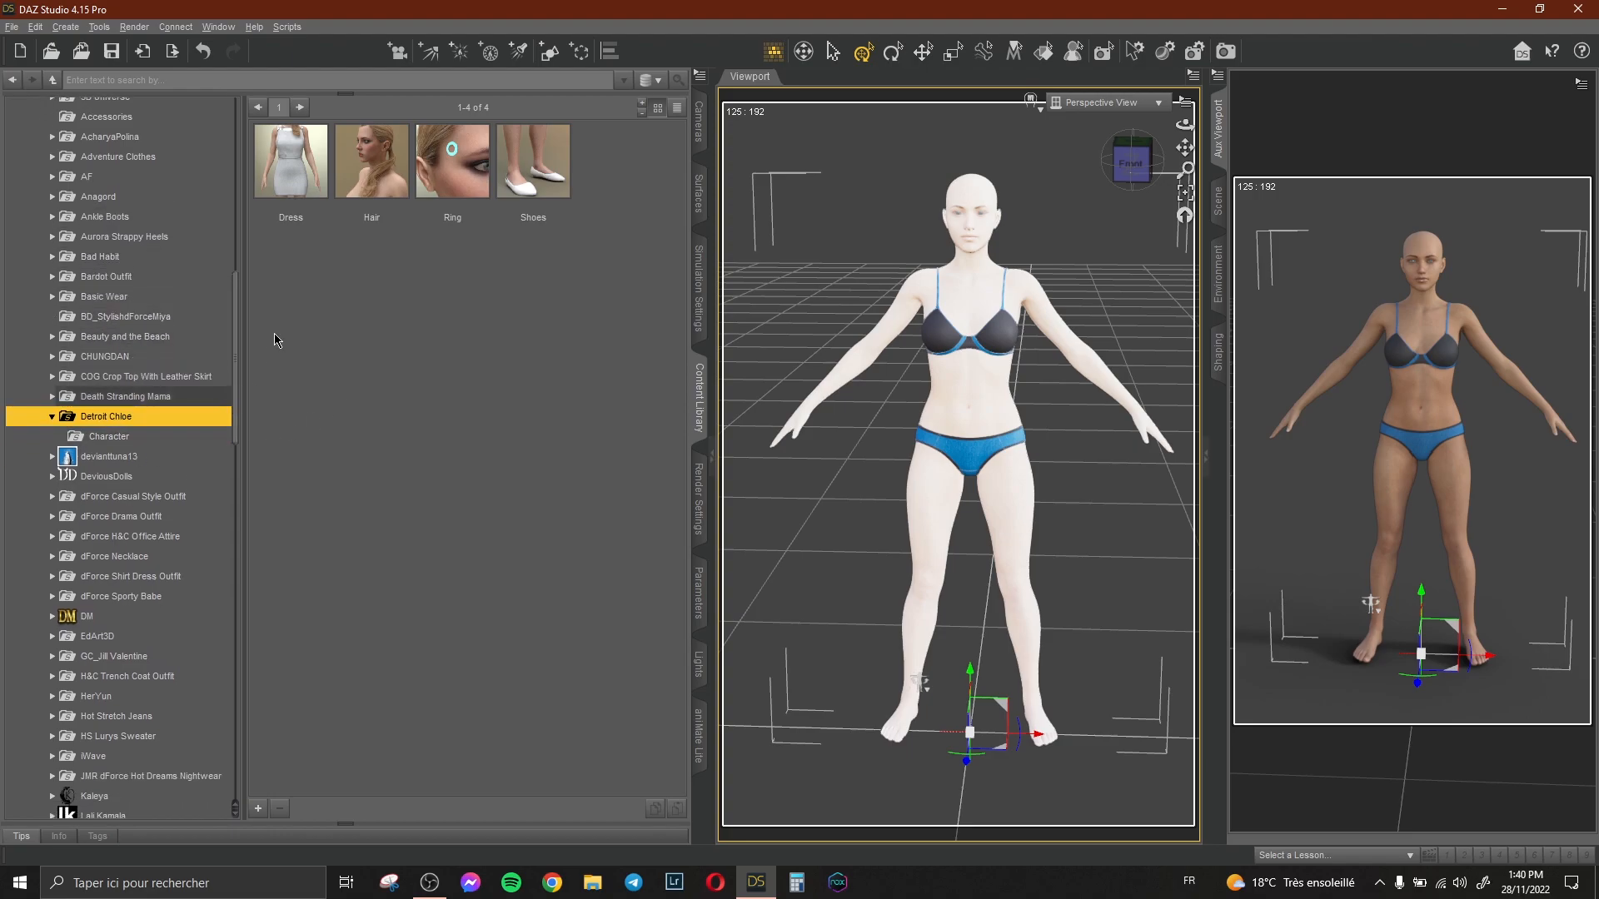
pyautogui.click(1217, 204)
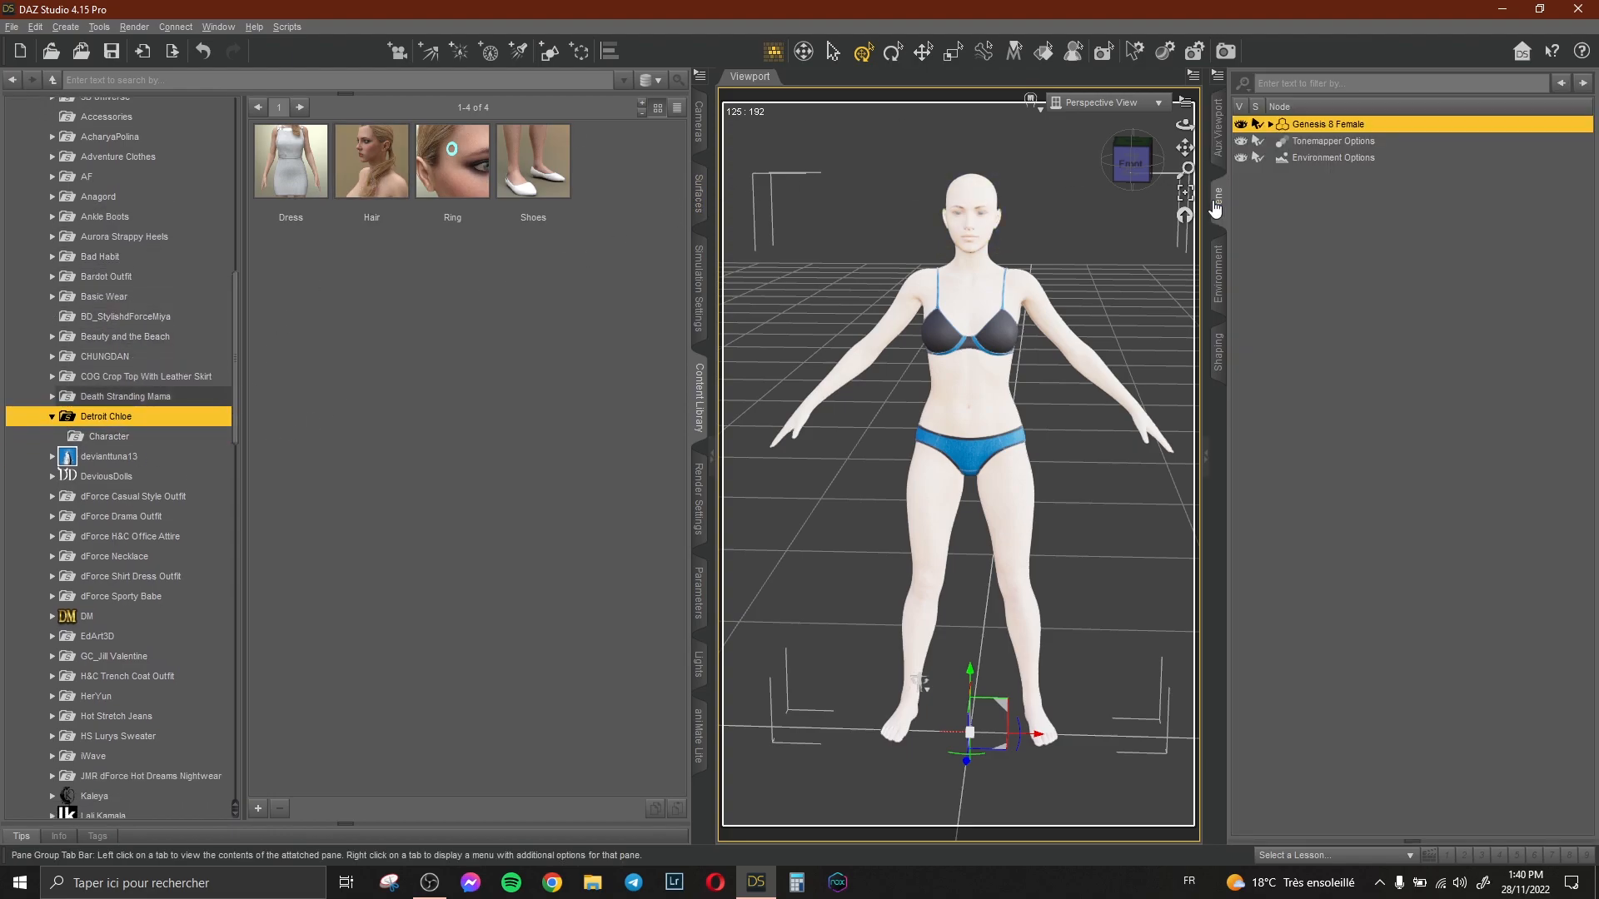
pyautogui.click(190, 436)
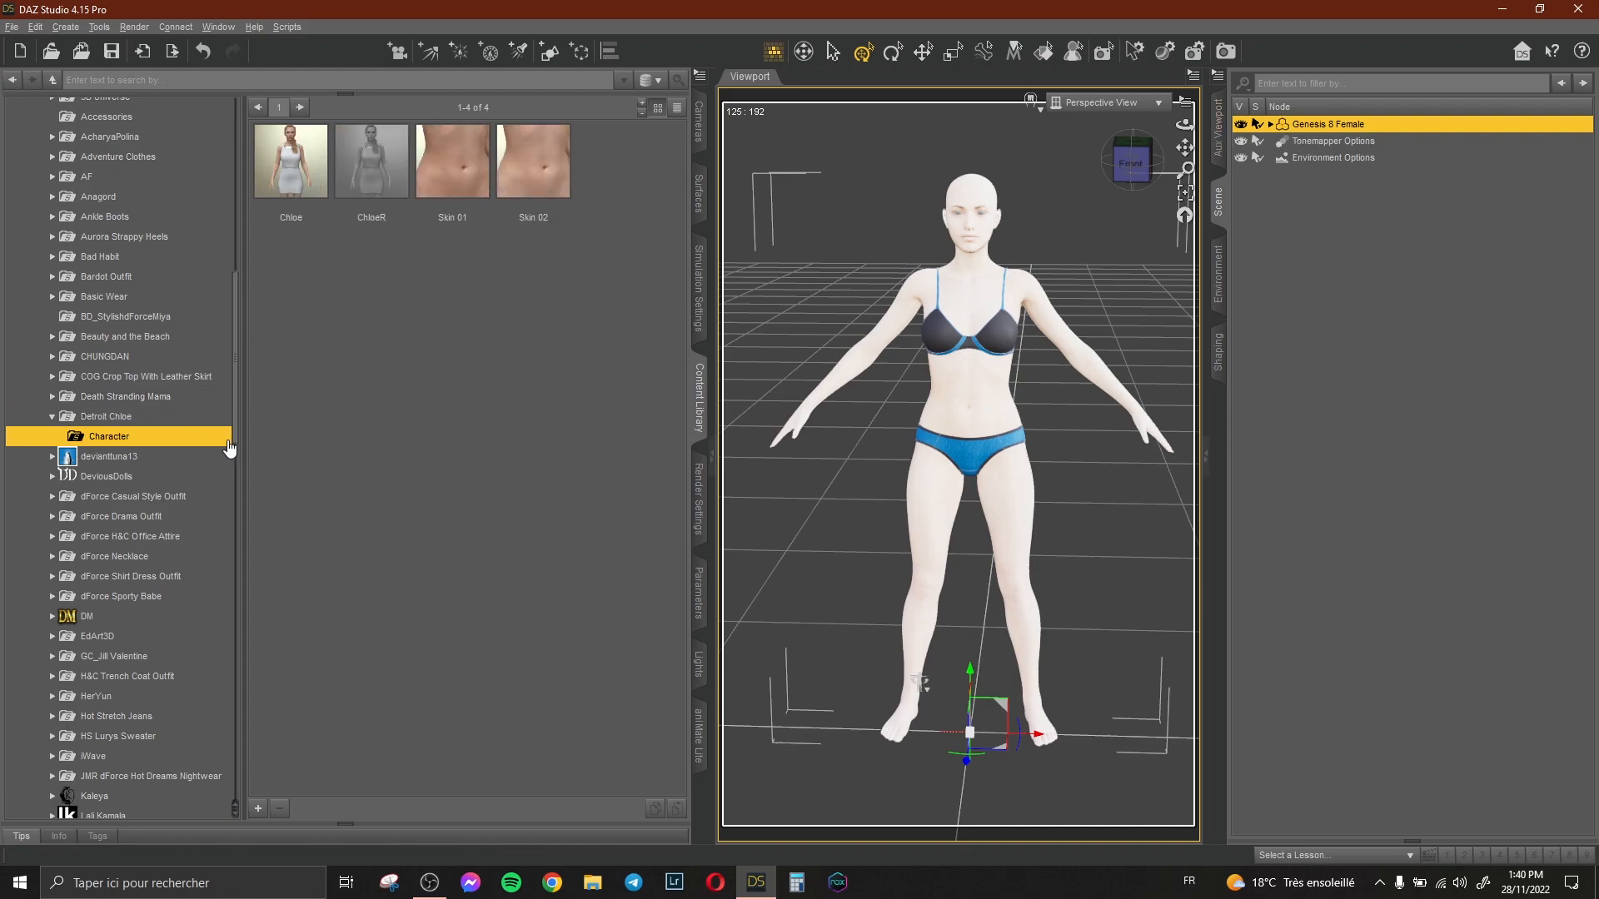
pyautogui.click(106, 416)
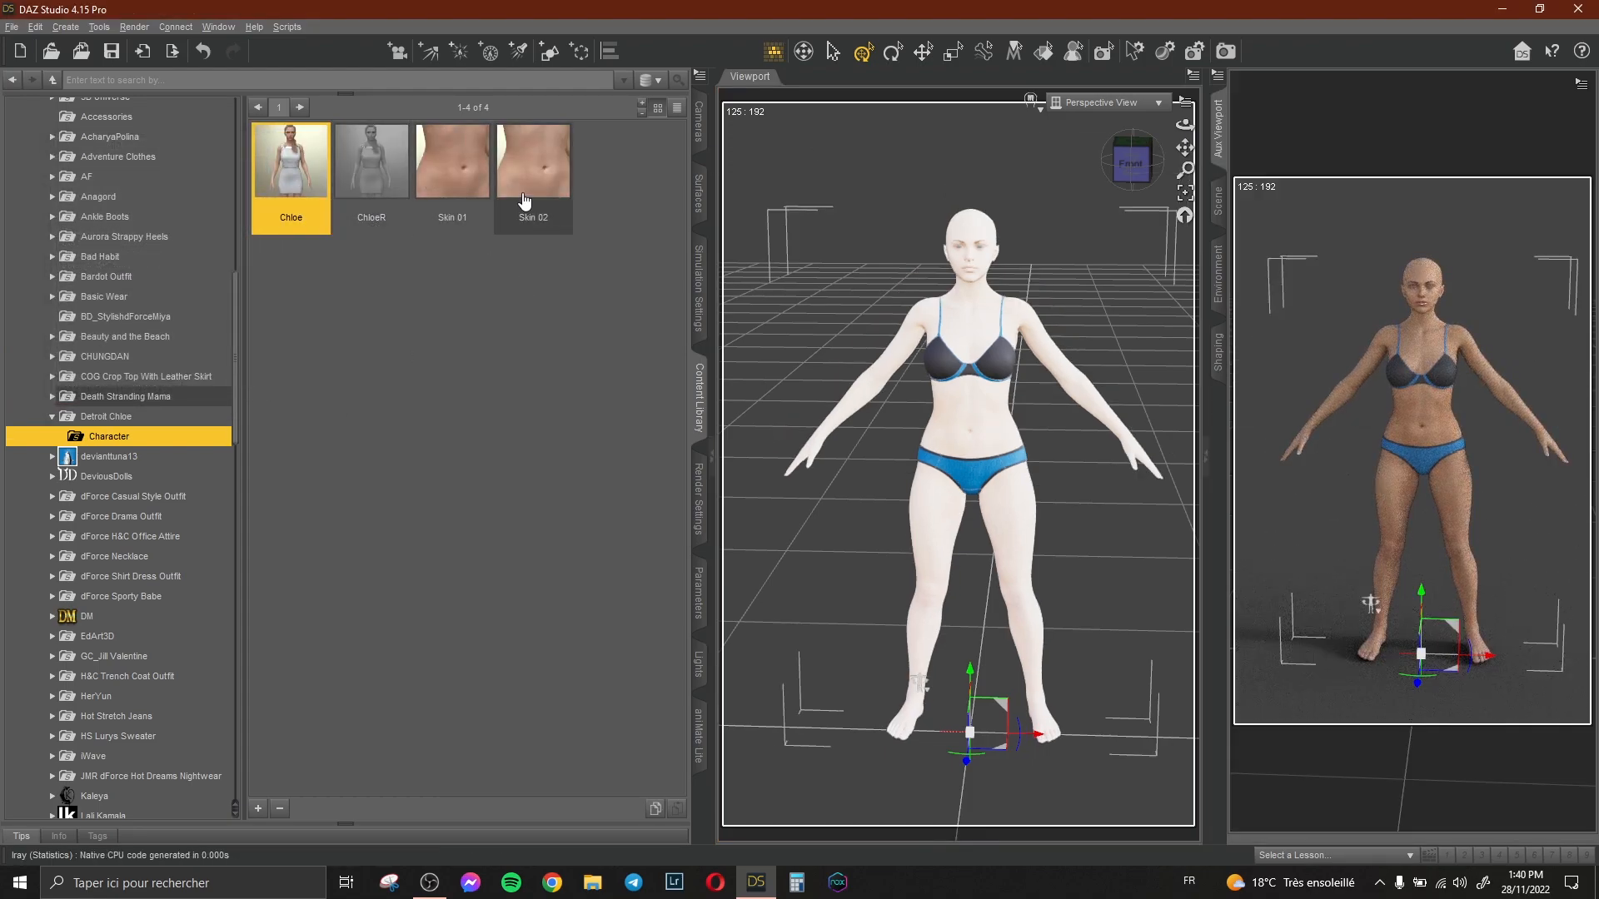
# Apply the Detroit Chloe skin materials, trying Skin 02 and settling on Skin 01.
pyautogui.doubleClick(525, 202)
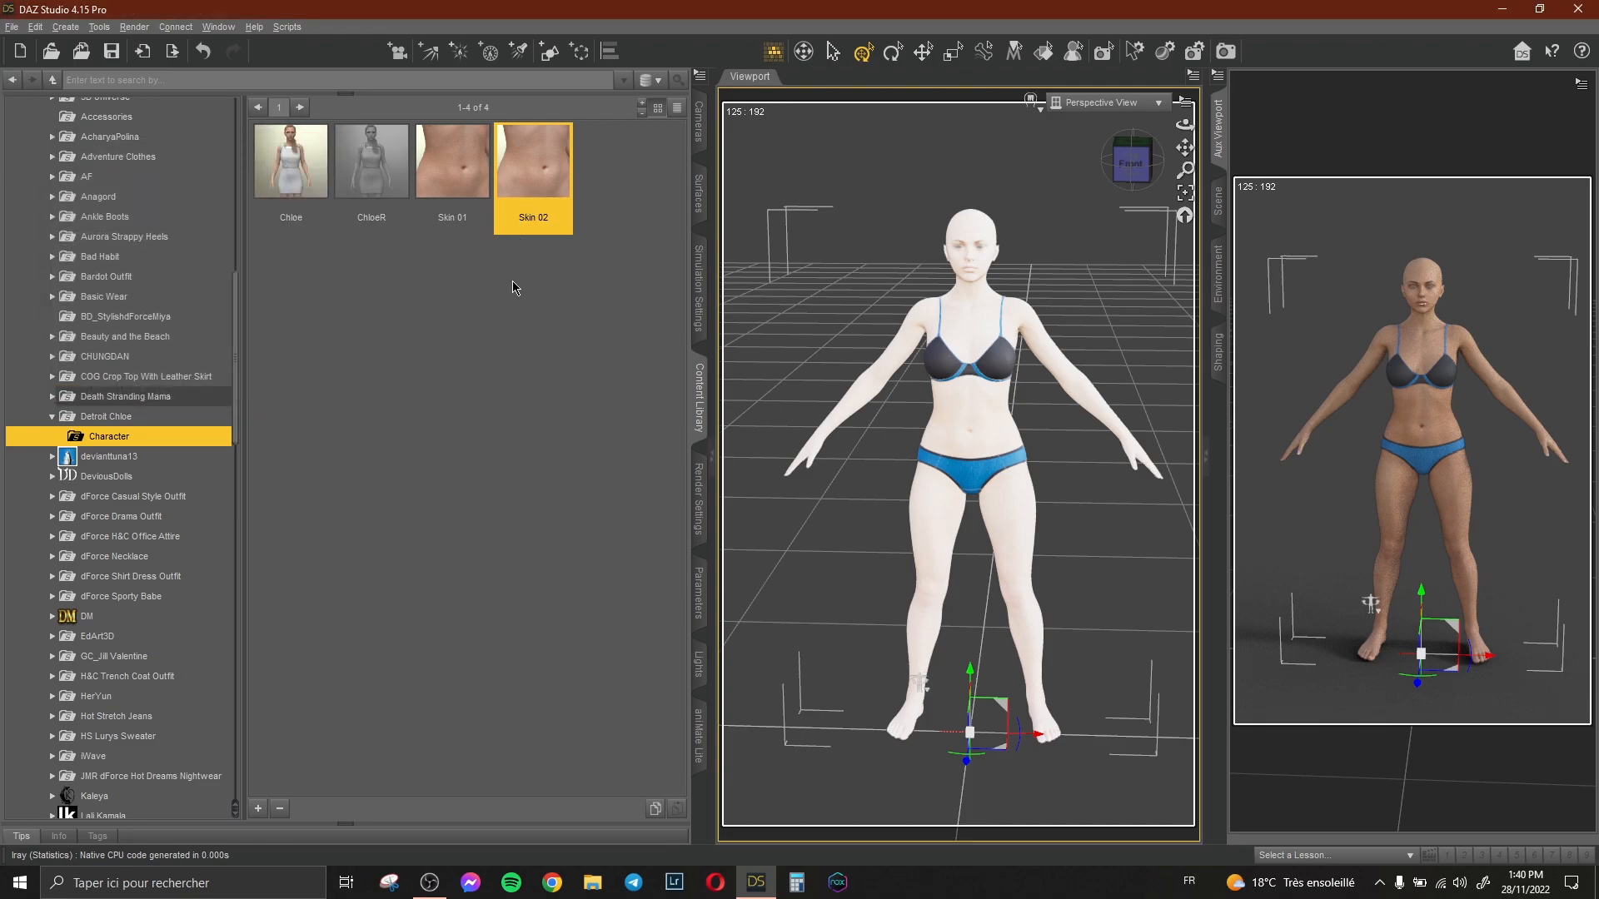
pyautogui.doubleClick(479, 164)
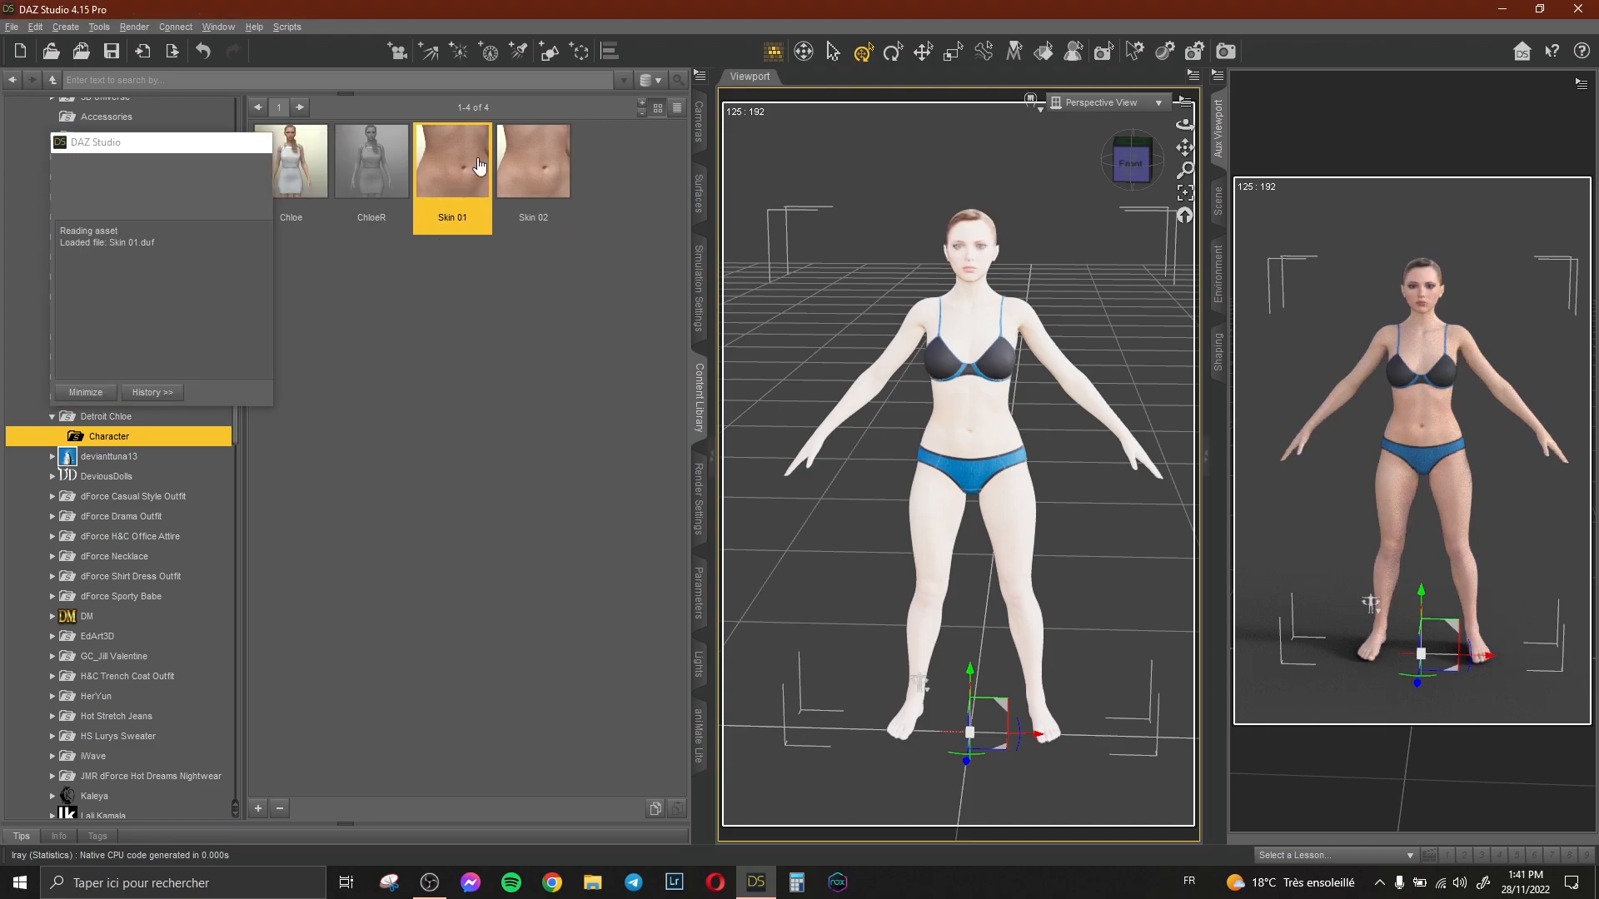
pyautogui.doubleClick(531, 169)
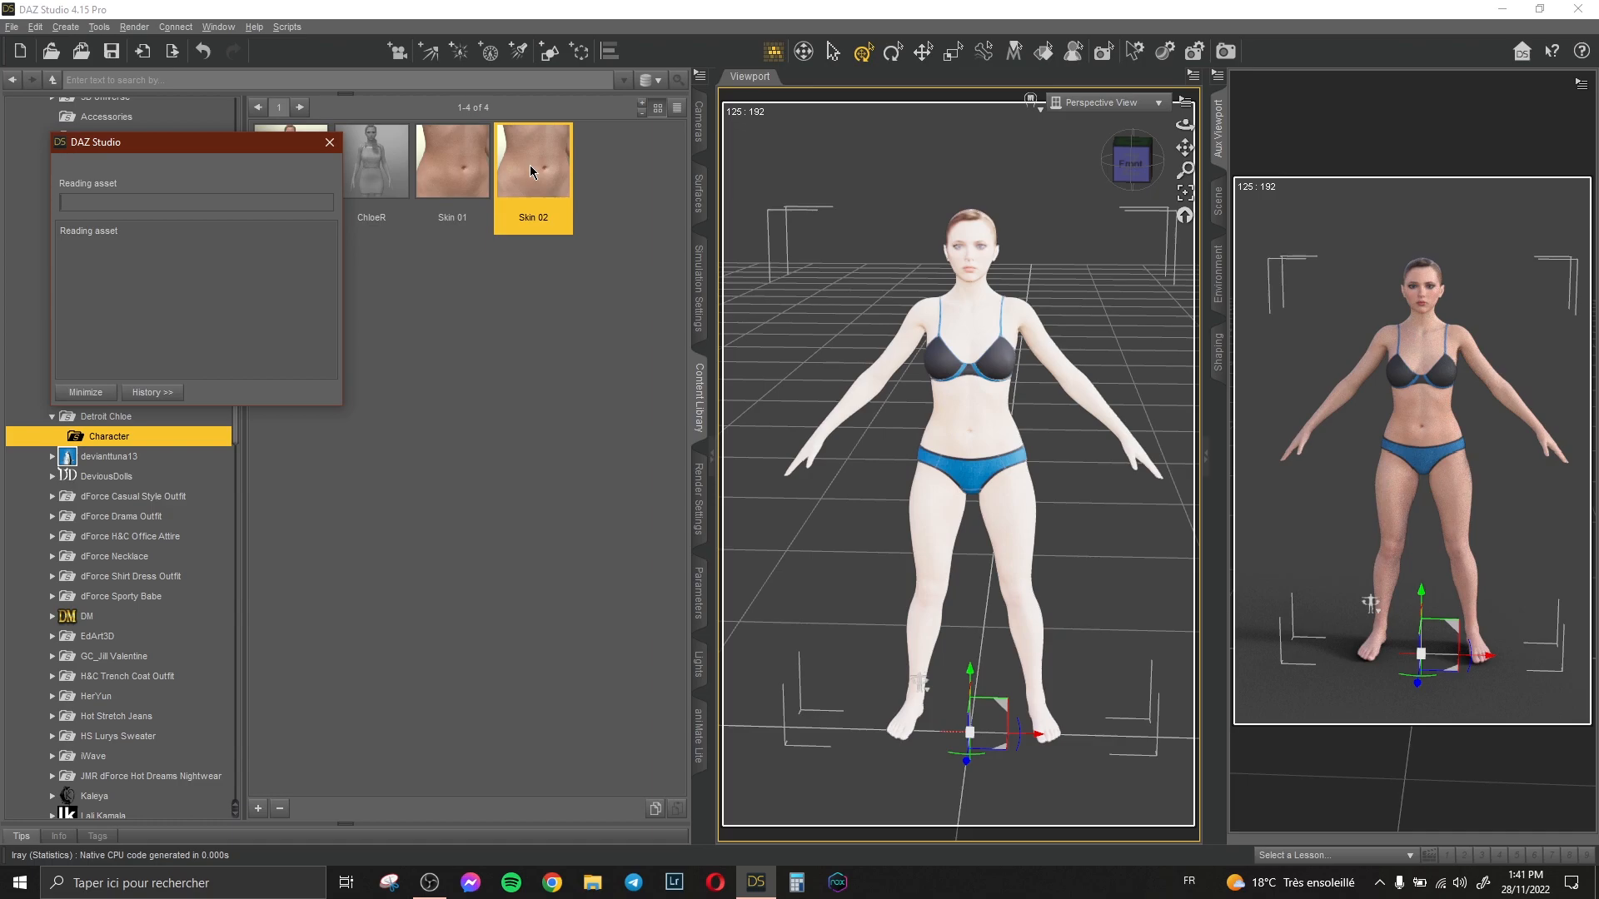
pyautogui.doubleClick(454, 167)
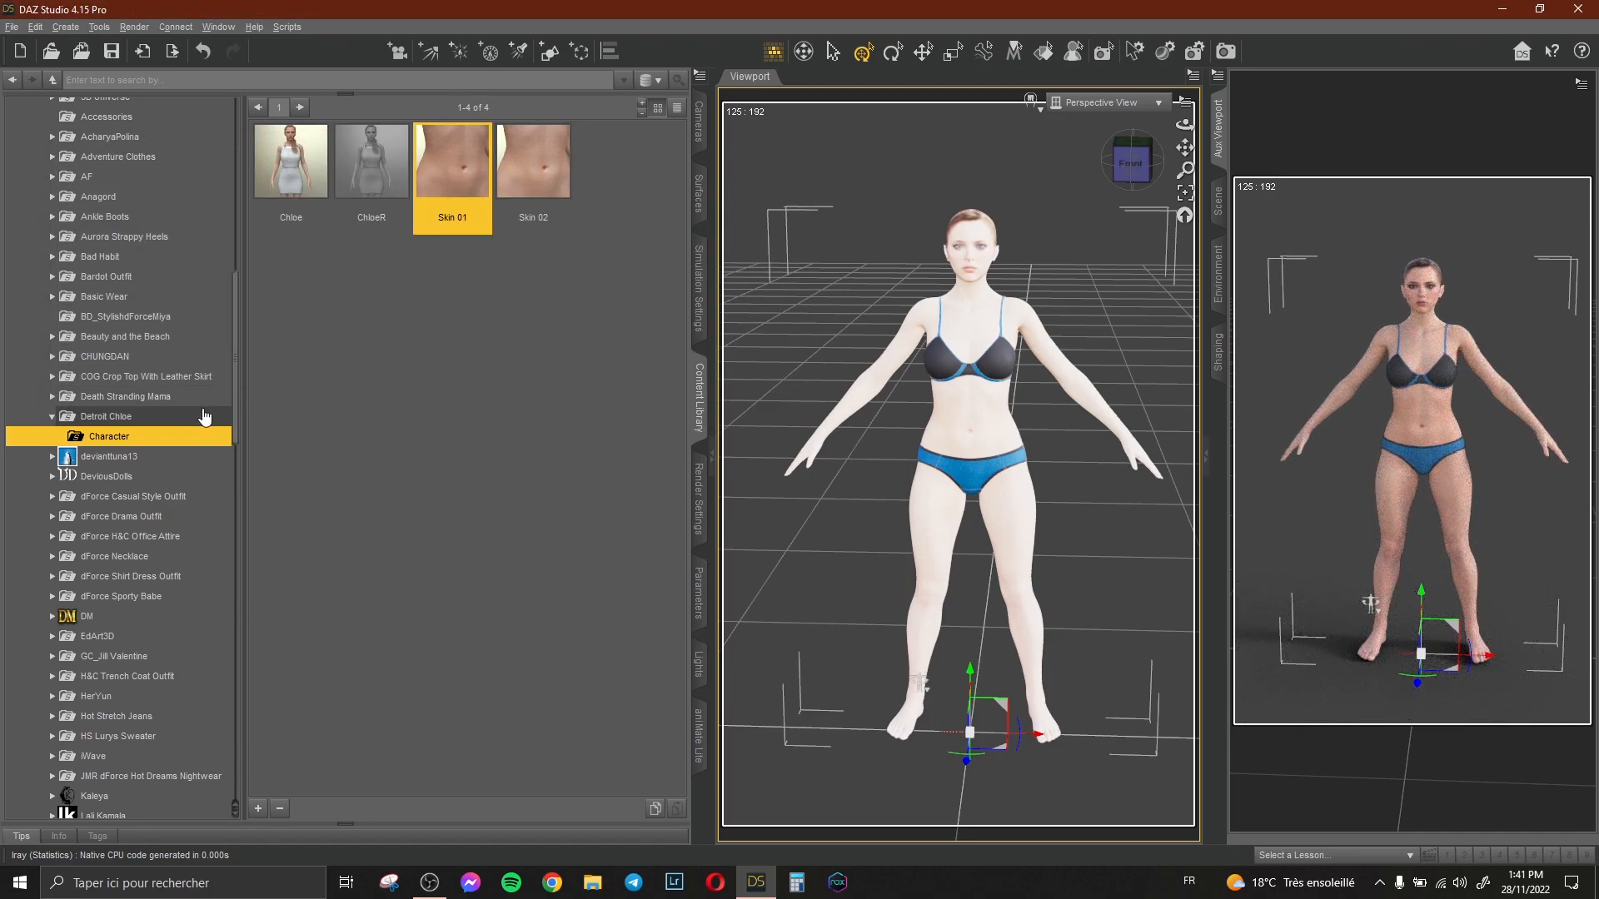
# Apply the Detroit Chloe Hair to the figure, then undo it.
pyautogui.click(178, 416)
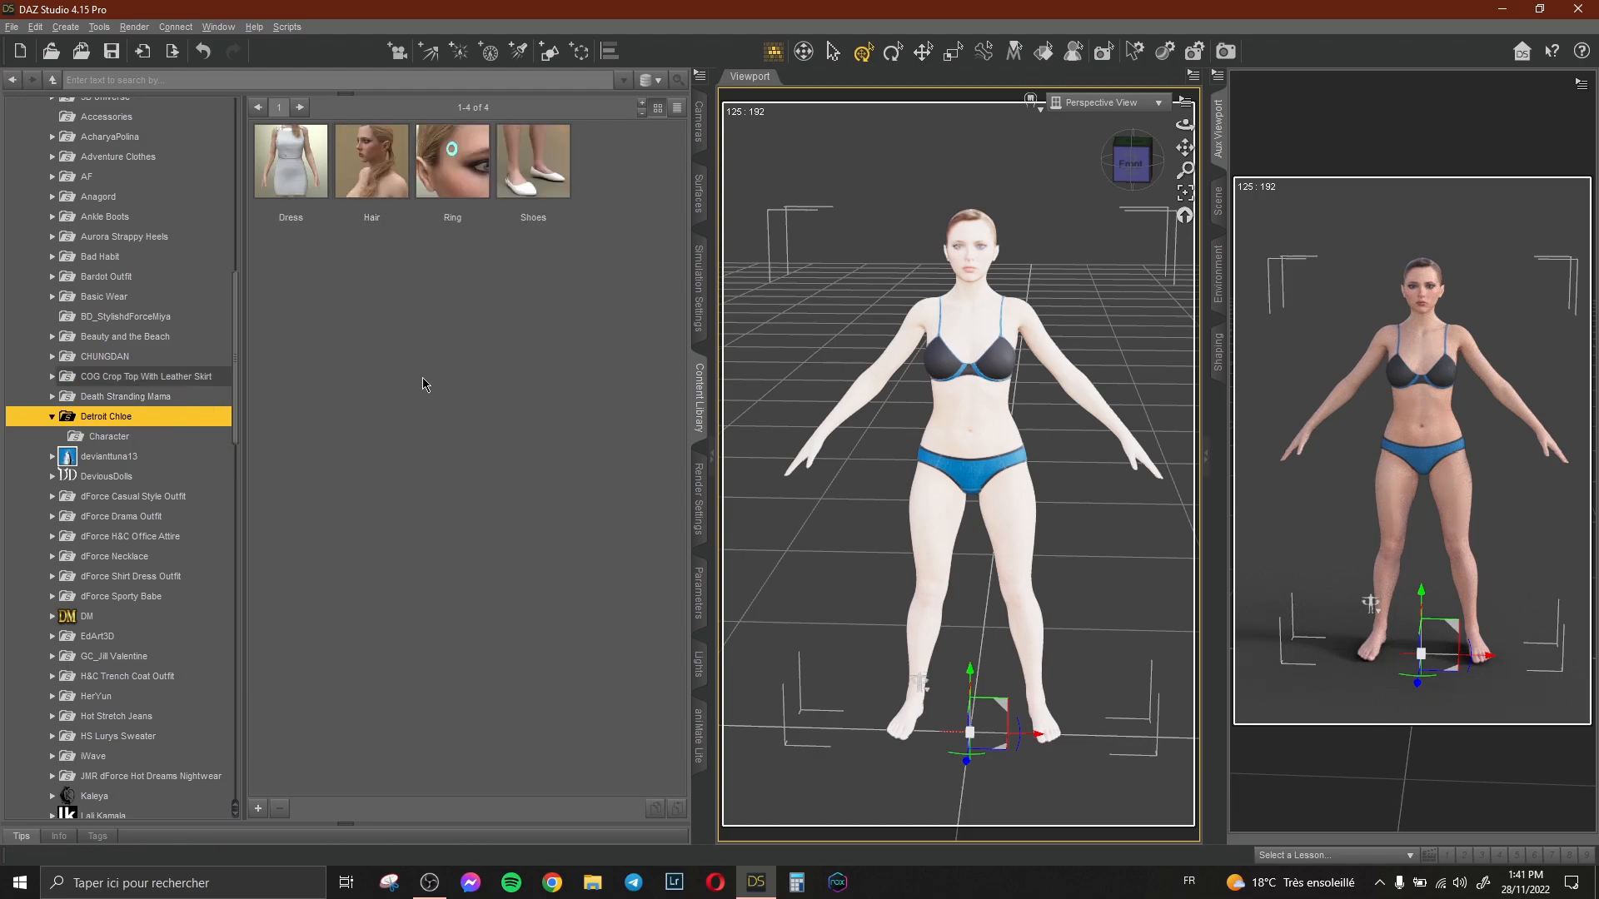
pyautogui.doubleClick(372, 167)
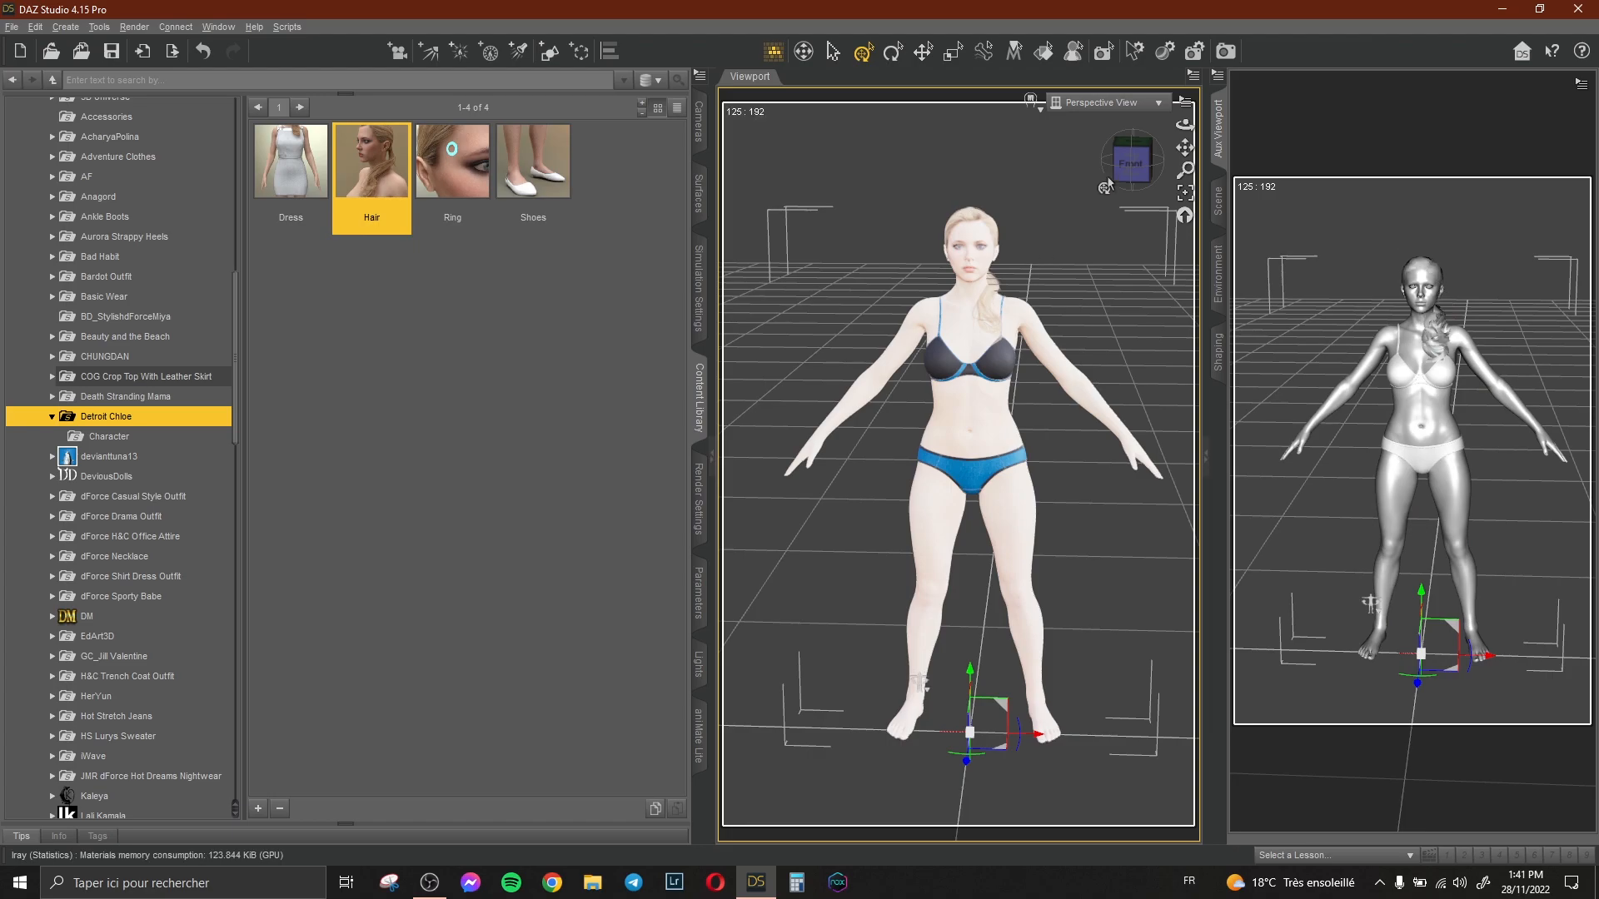
pyautogui.click(203, 51)
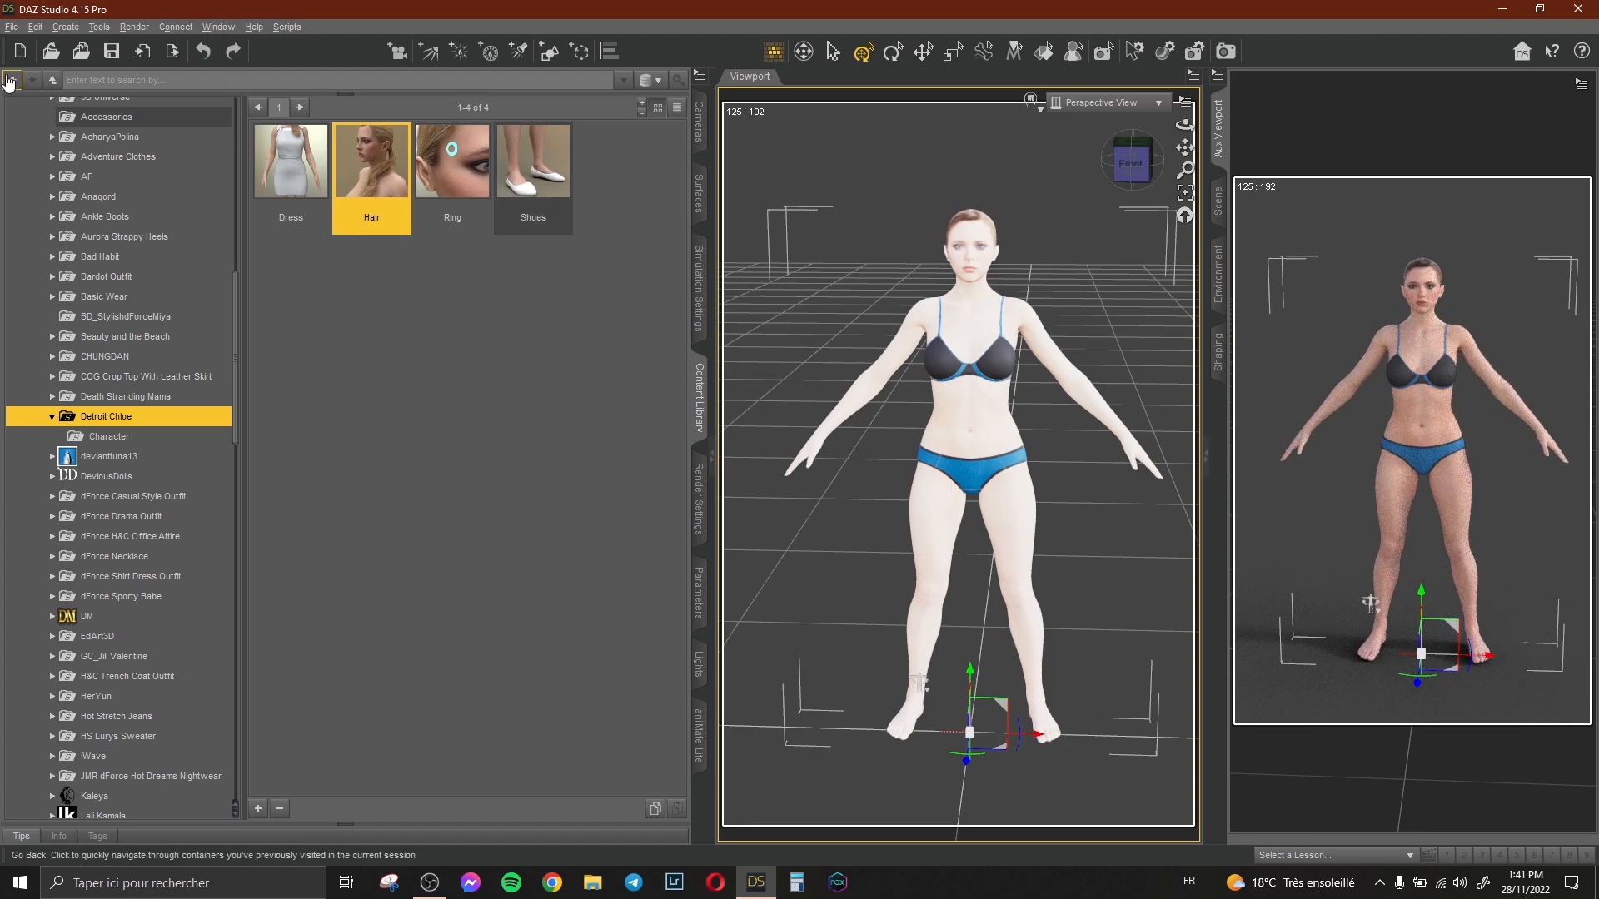
# Create a new camera and make the main viewport look through it.
pyautogui.click(67, 26)
pyautogui.click(91, 41)
pyautogui.click(1103, 102)
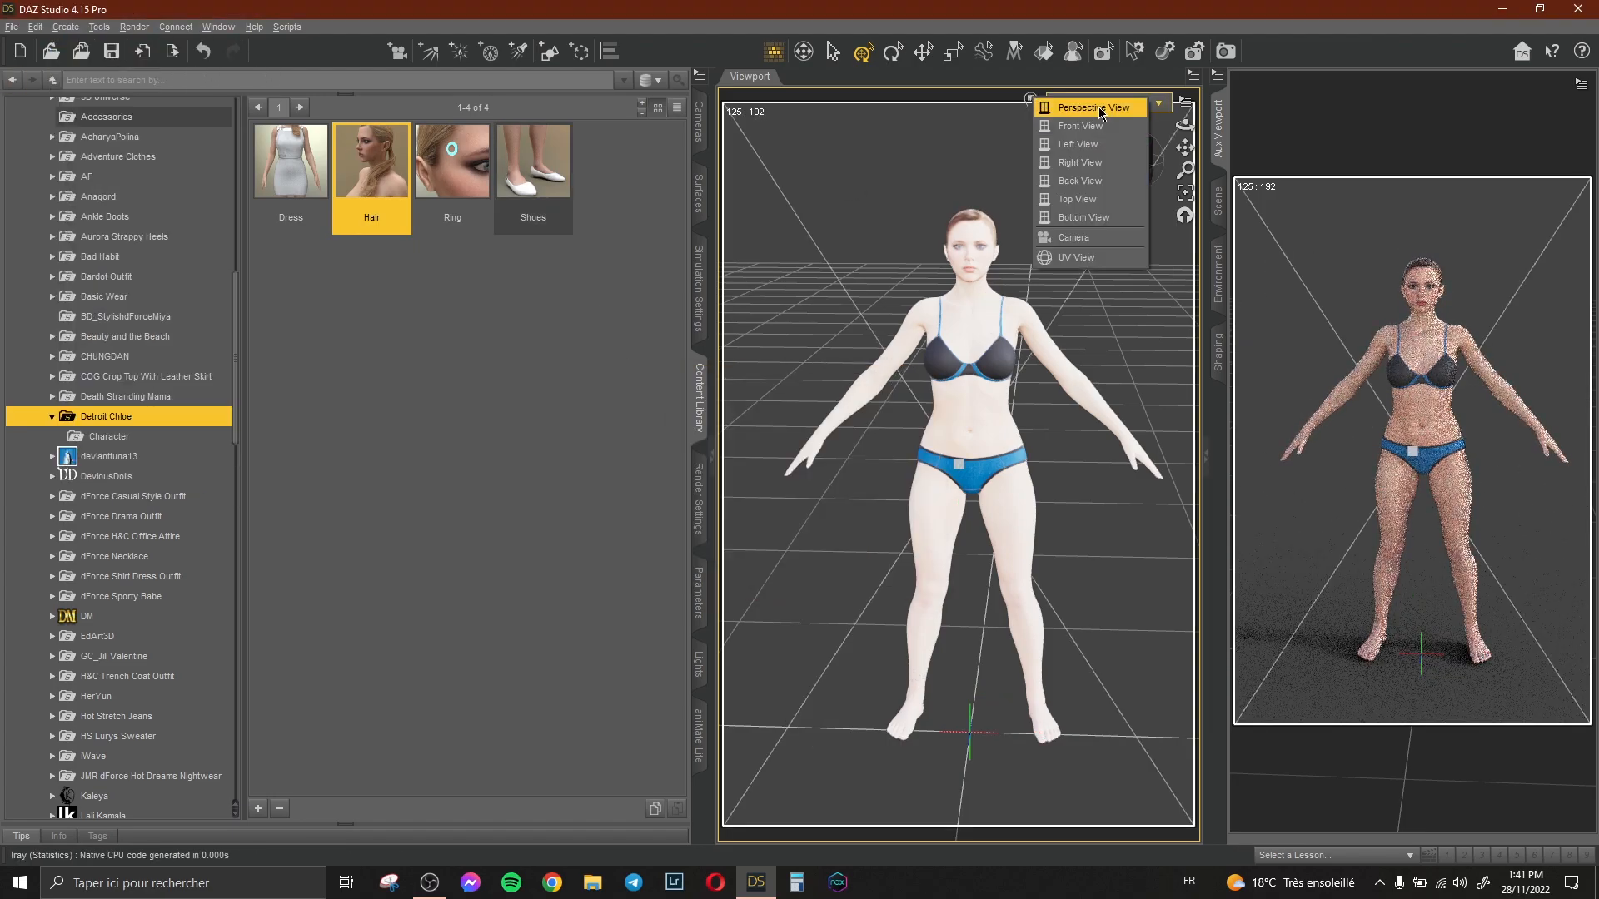
pyautogui.click(1082, 257)
# Set the auxiliary viewport to the camera and zoom in to frame the figure's upper body.
pyautogui.click(808, 101)
pyautogui.click(762, 244)
pyautogui.click(1555, 84)
pyautogui.click(1484, 228)
pyautogui.scroll(5, 1046, 208)
pyautogui.moveTo(1186, 145)
pyautogui.mouseDown()
pyautogui.moveTo(1186, 208)
pyautogui.moveTo(1194, 128)
pyautogui.mouseUp()
pyautogui.scroll(2, 1185, 127)
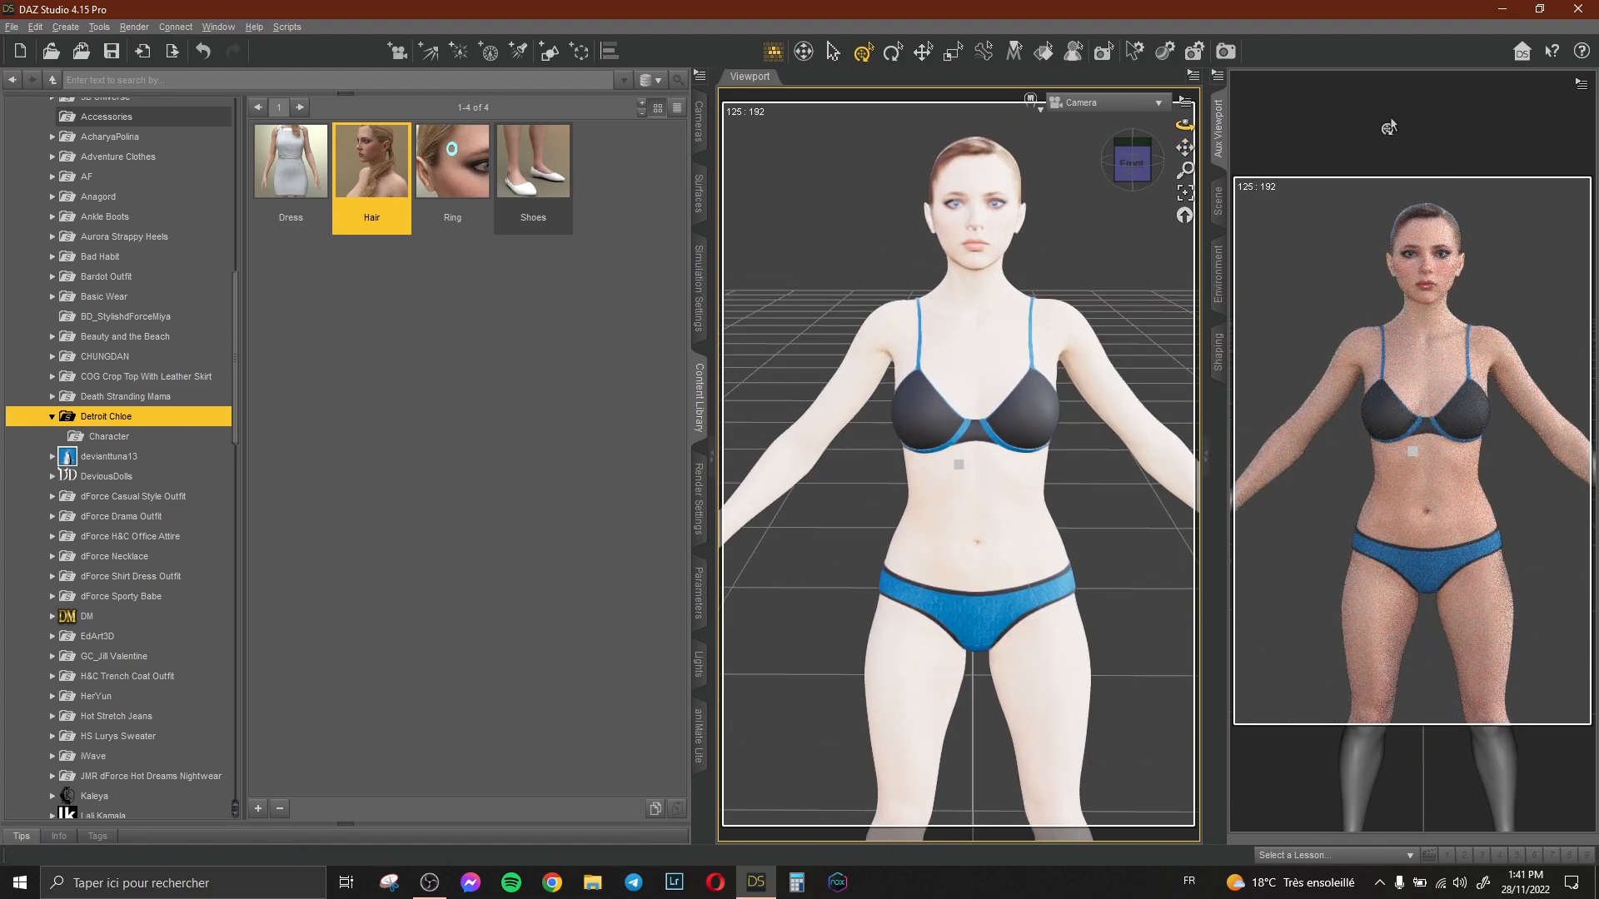
# Apply the DM Accents Stand 03F pose to the figure and adjust the camera framing.
pyautogui.click(1218, 201)
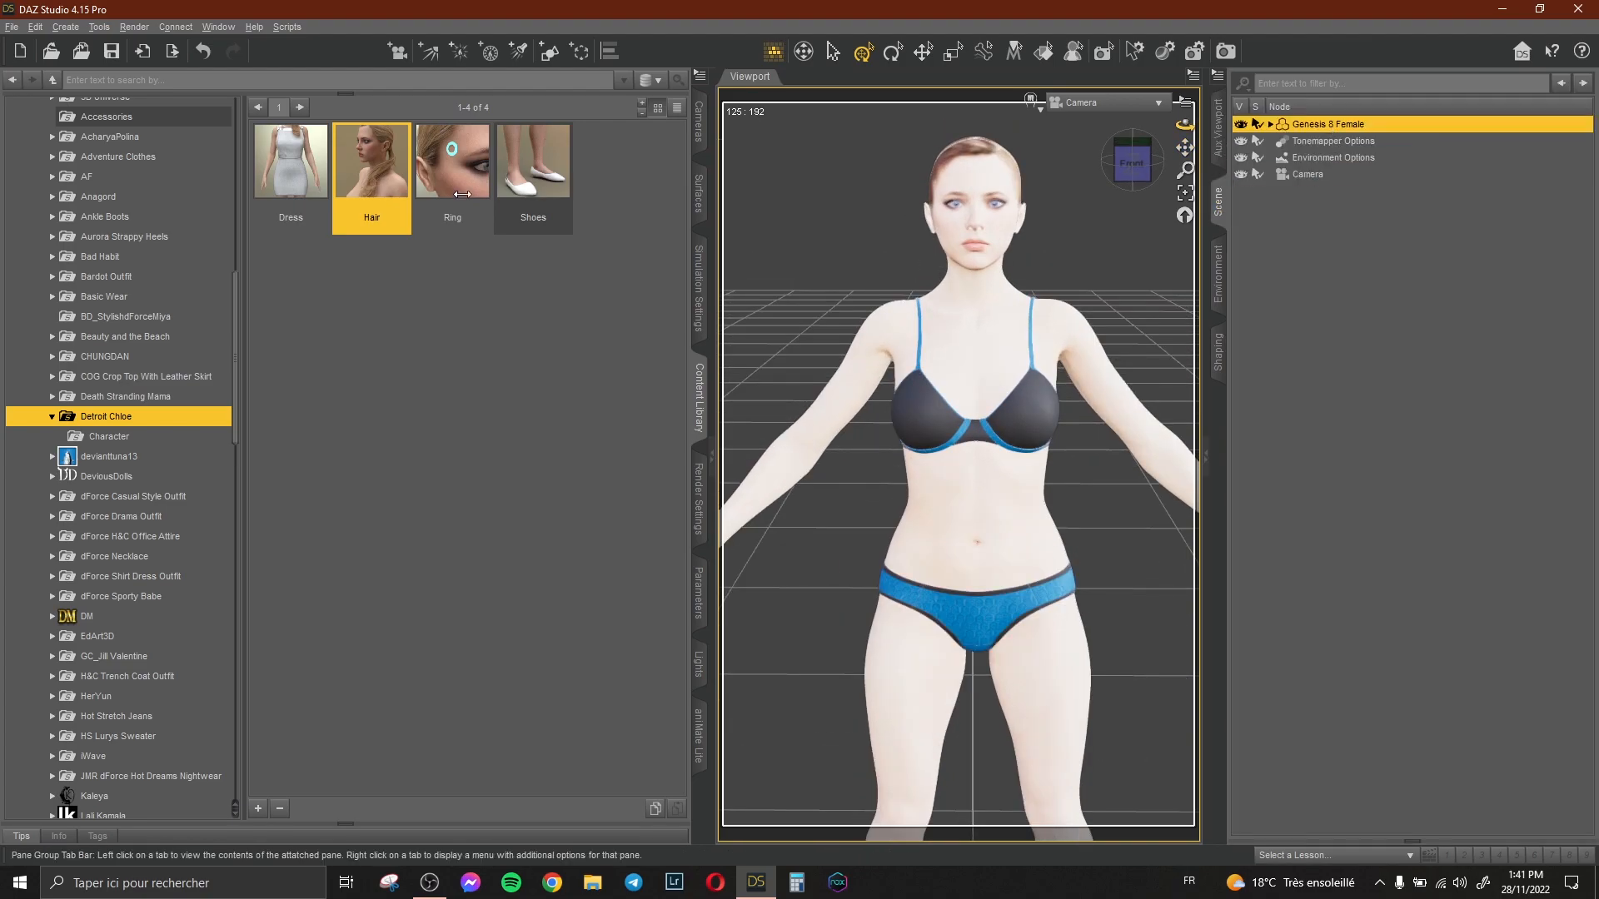
pyautogui.scroll(-20, 175, 485)
pyautogui.click(153, 375)
pyautogui.scroll(-2, 152, 375)
pyautogui.scroll(-1, 153, 375)
pyautogui.doubleClick(87, 397)
pyautogui.click(105, 416)
pyautogui.doubleClick(533, 391)
pyautogui.moveTo(1185, 148); pyautogui.dragTo(1069, 193)
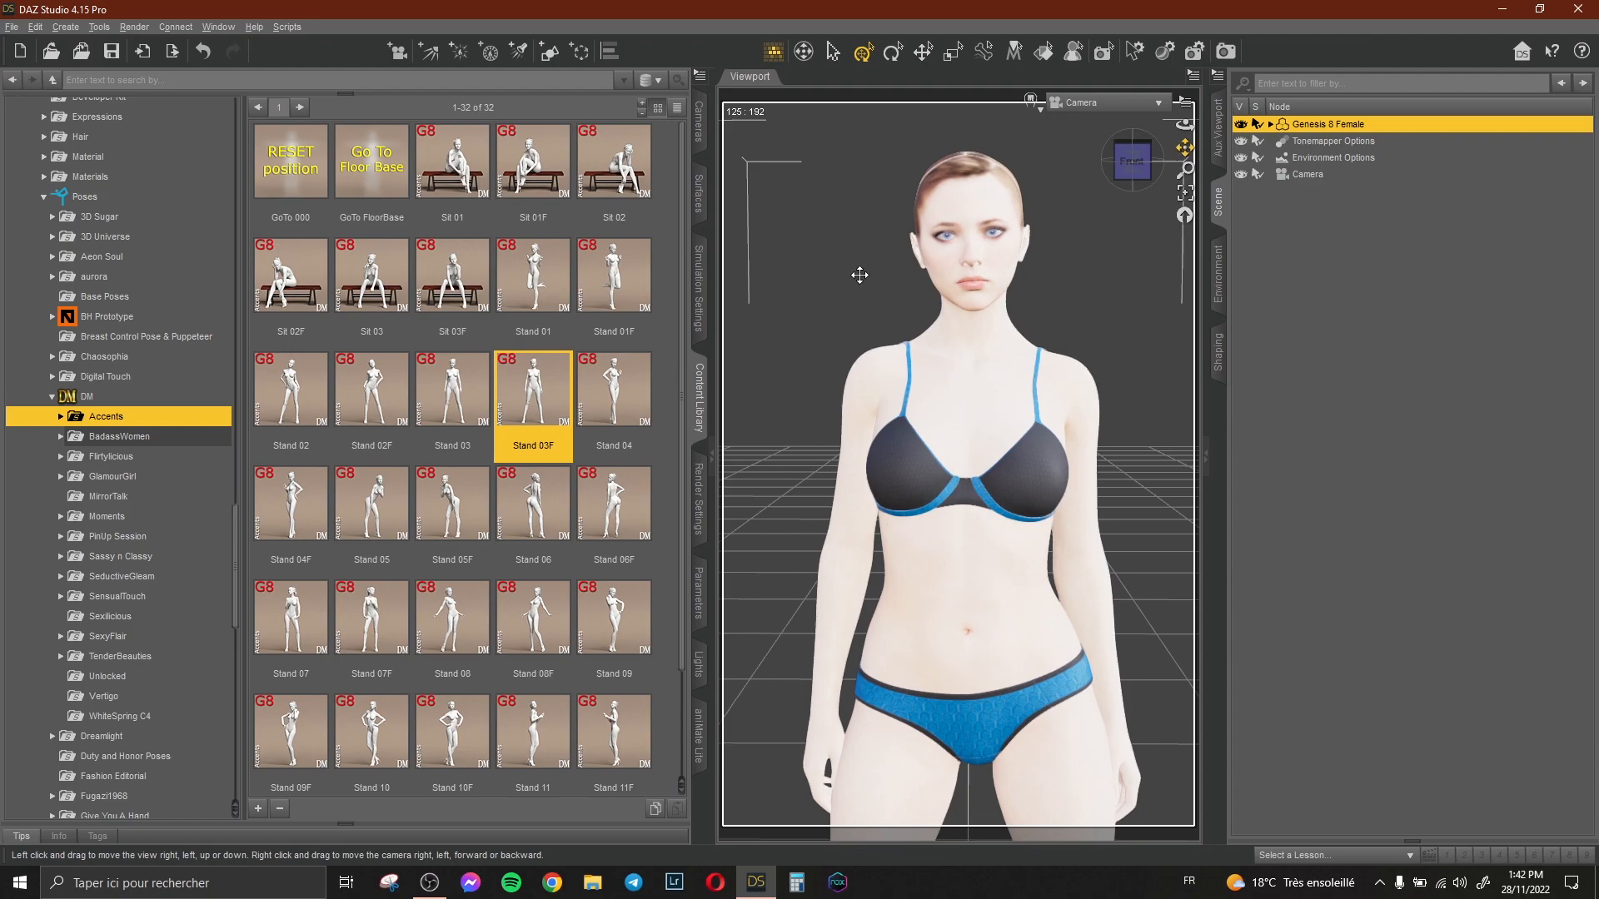
pyautogui.scroll(20, 121, 279)
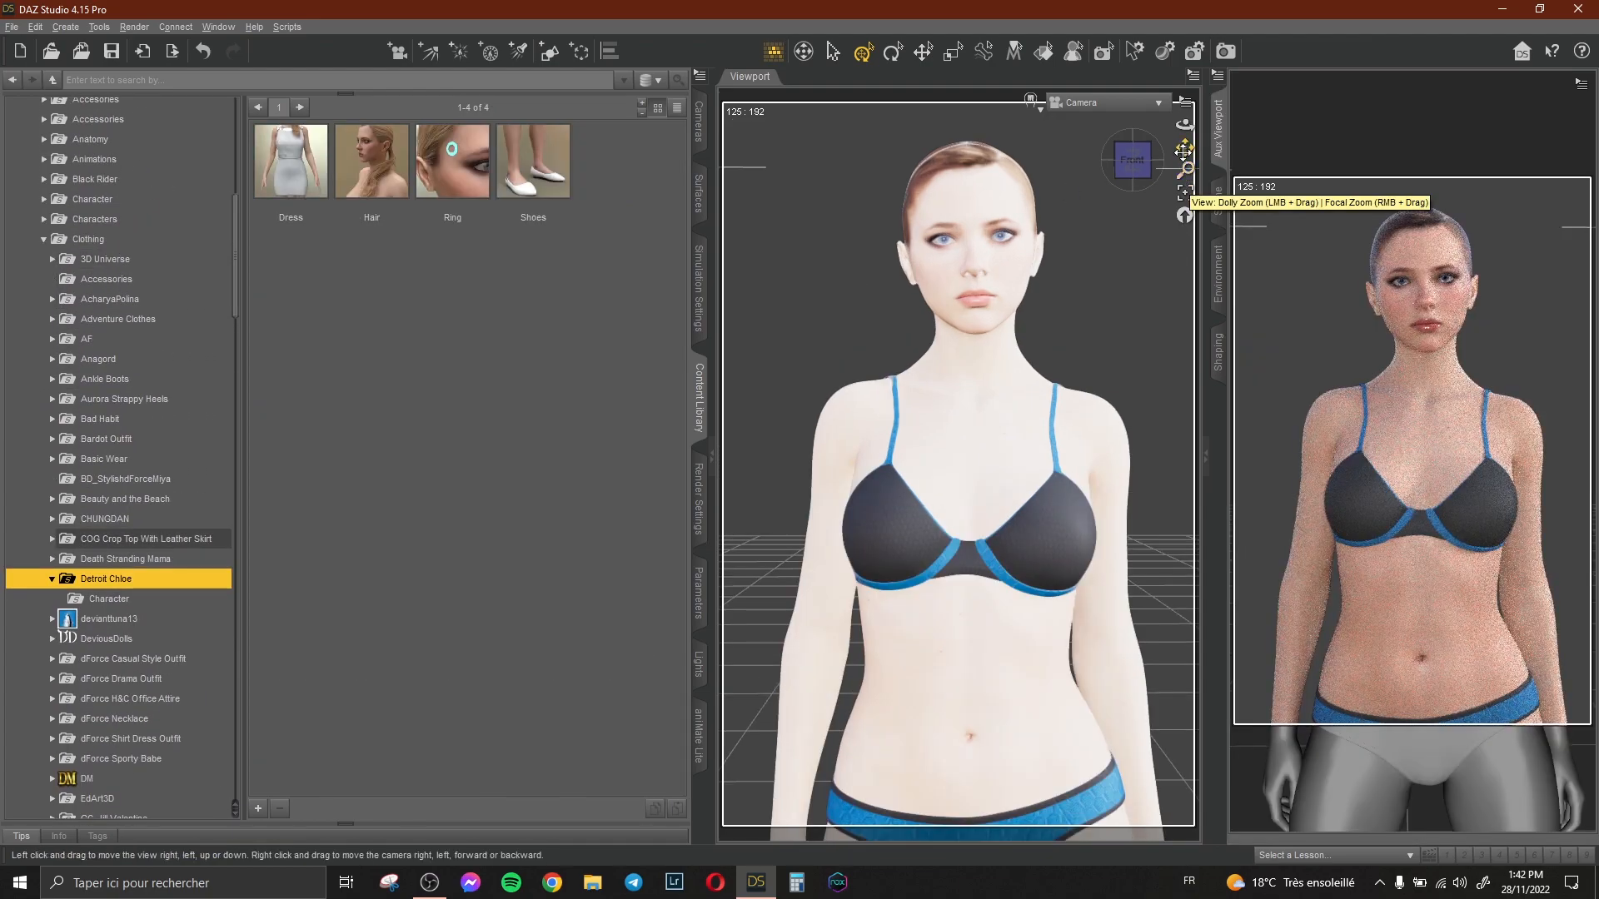
pyautogui.moveTo(1183, 151); pyautogui.dragTo(1180, 142)
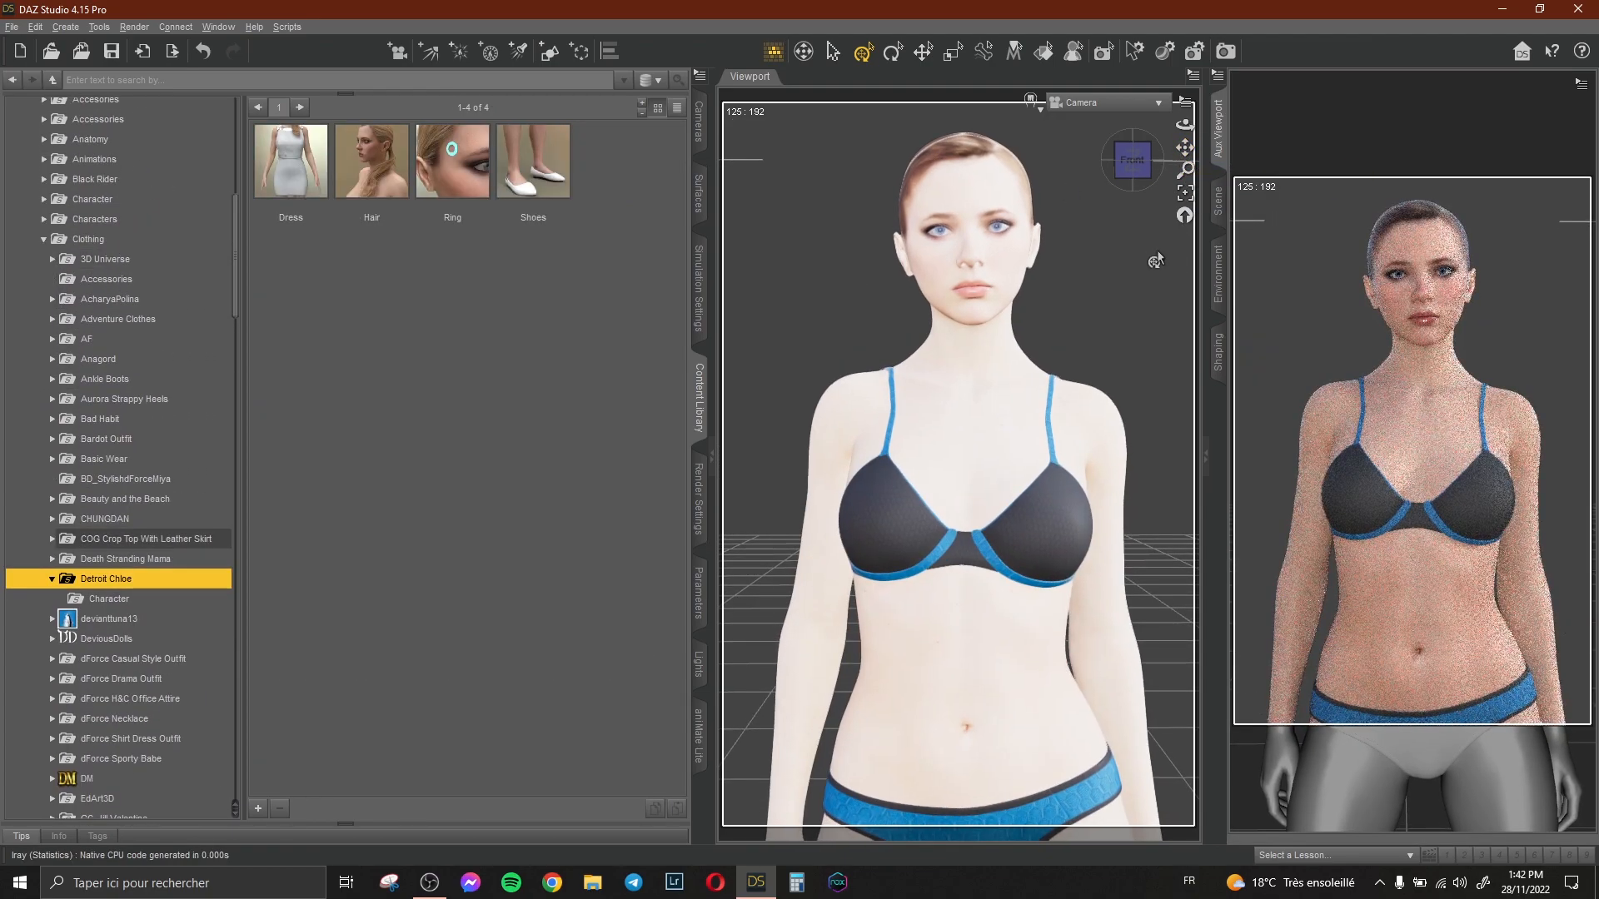
# Load the Layered Spring Style Hair Genesis 8 Female from the OOT hair folder onto the figure.
pyautogui.click(1218, 201)
pyautogui.scroll(-15, 126, 533)
pyautogui.scroll(-11, 125, 533)
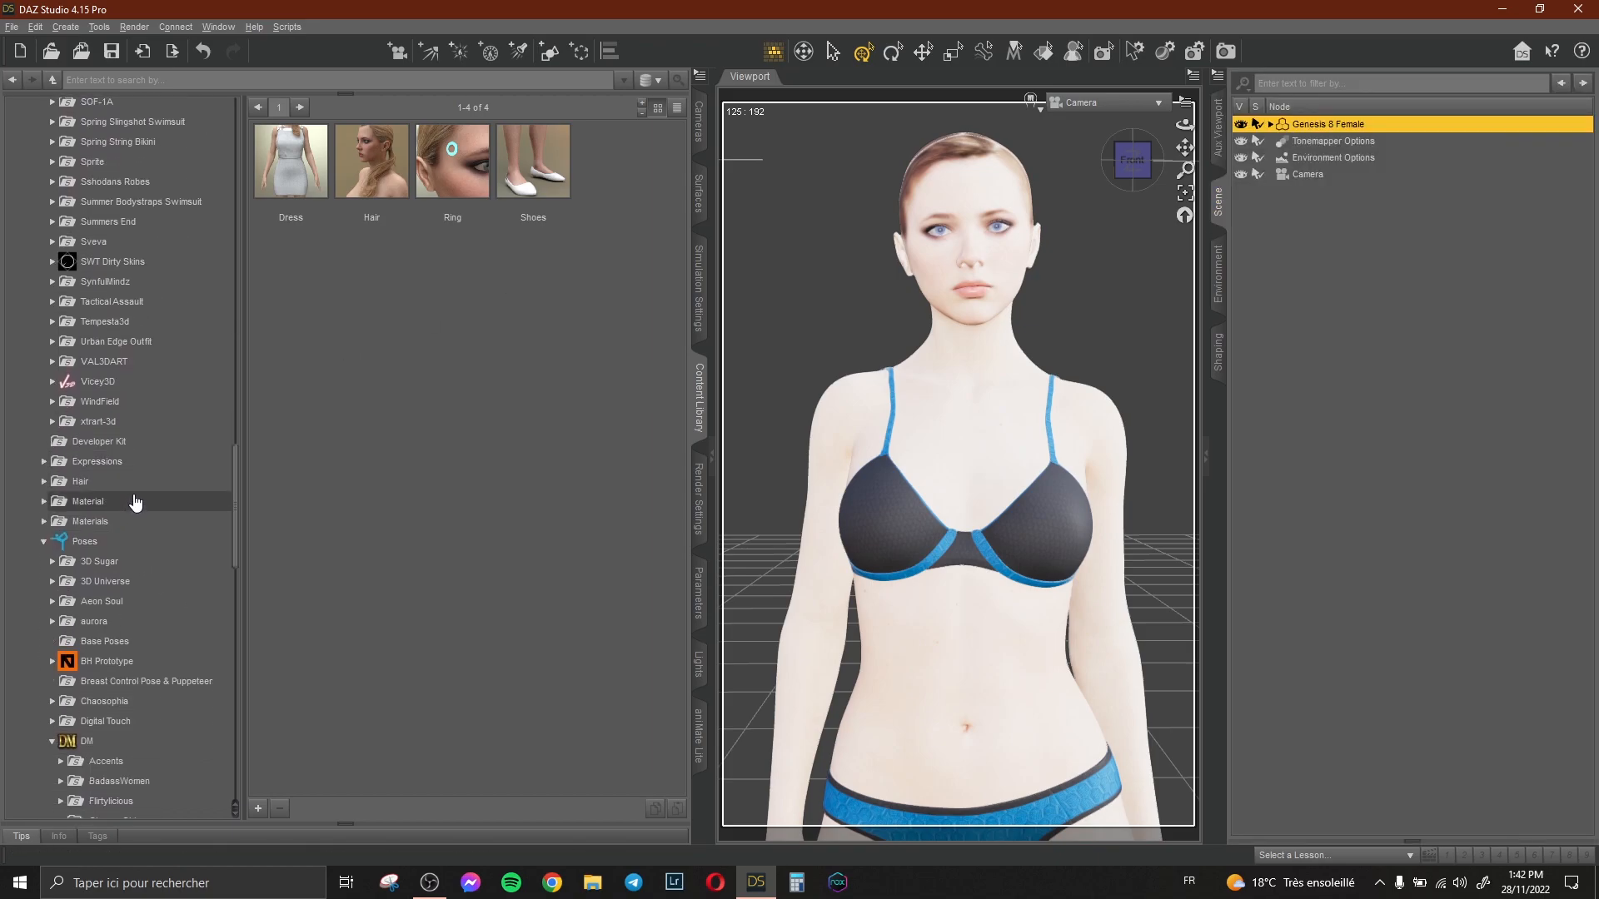
pyautogui.doubleClick(134, 488)
pyautogui.scroll(-4, 138, 490)
pyautogui.click(138, 439)
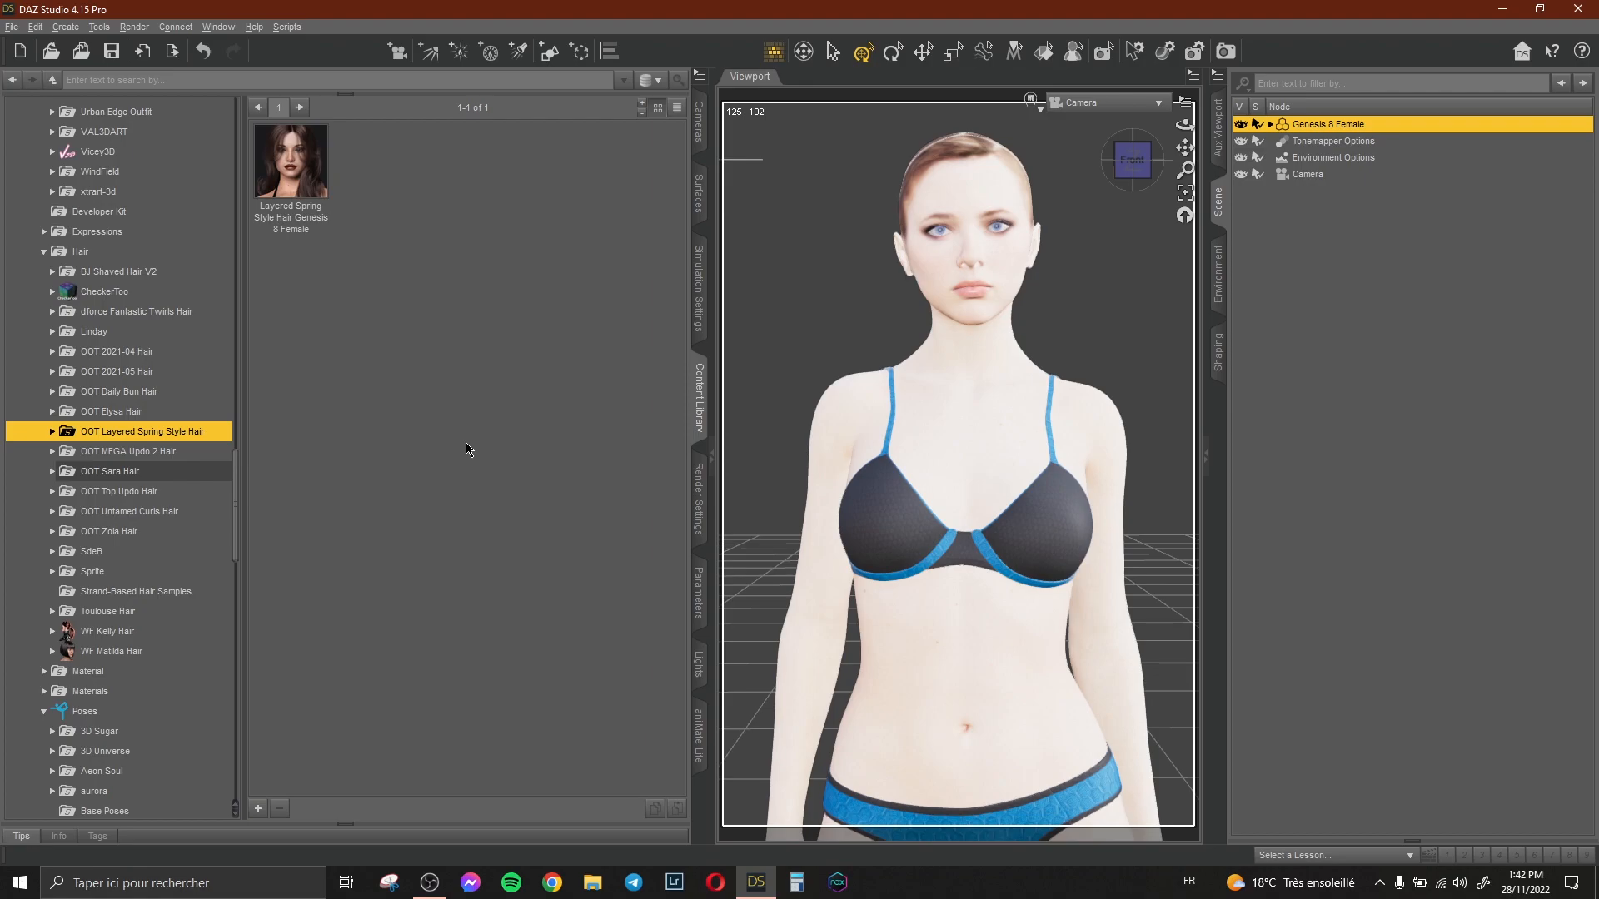
pyautogui.doubleClick(291, 163)
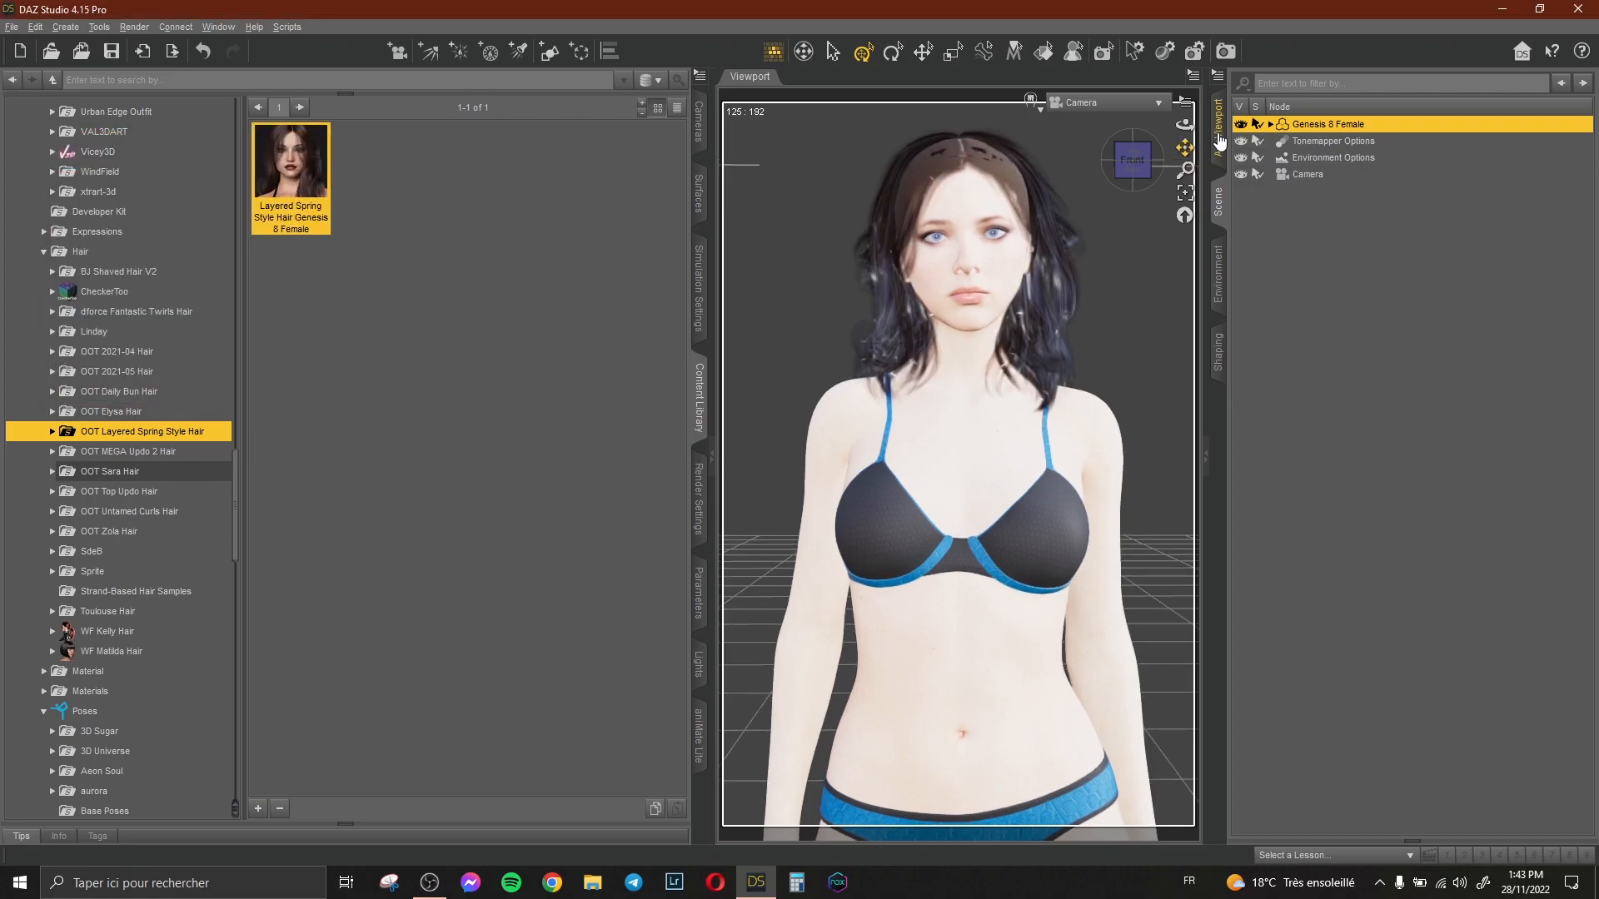
# Apply the Layered Spring Style Hair STYLE Button 01 preset from its Presets folder.
pyautogui.doubleClick(1331, 126)
pyautogui.click(1359, 208)
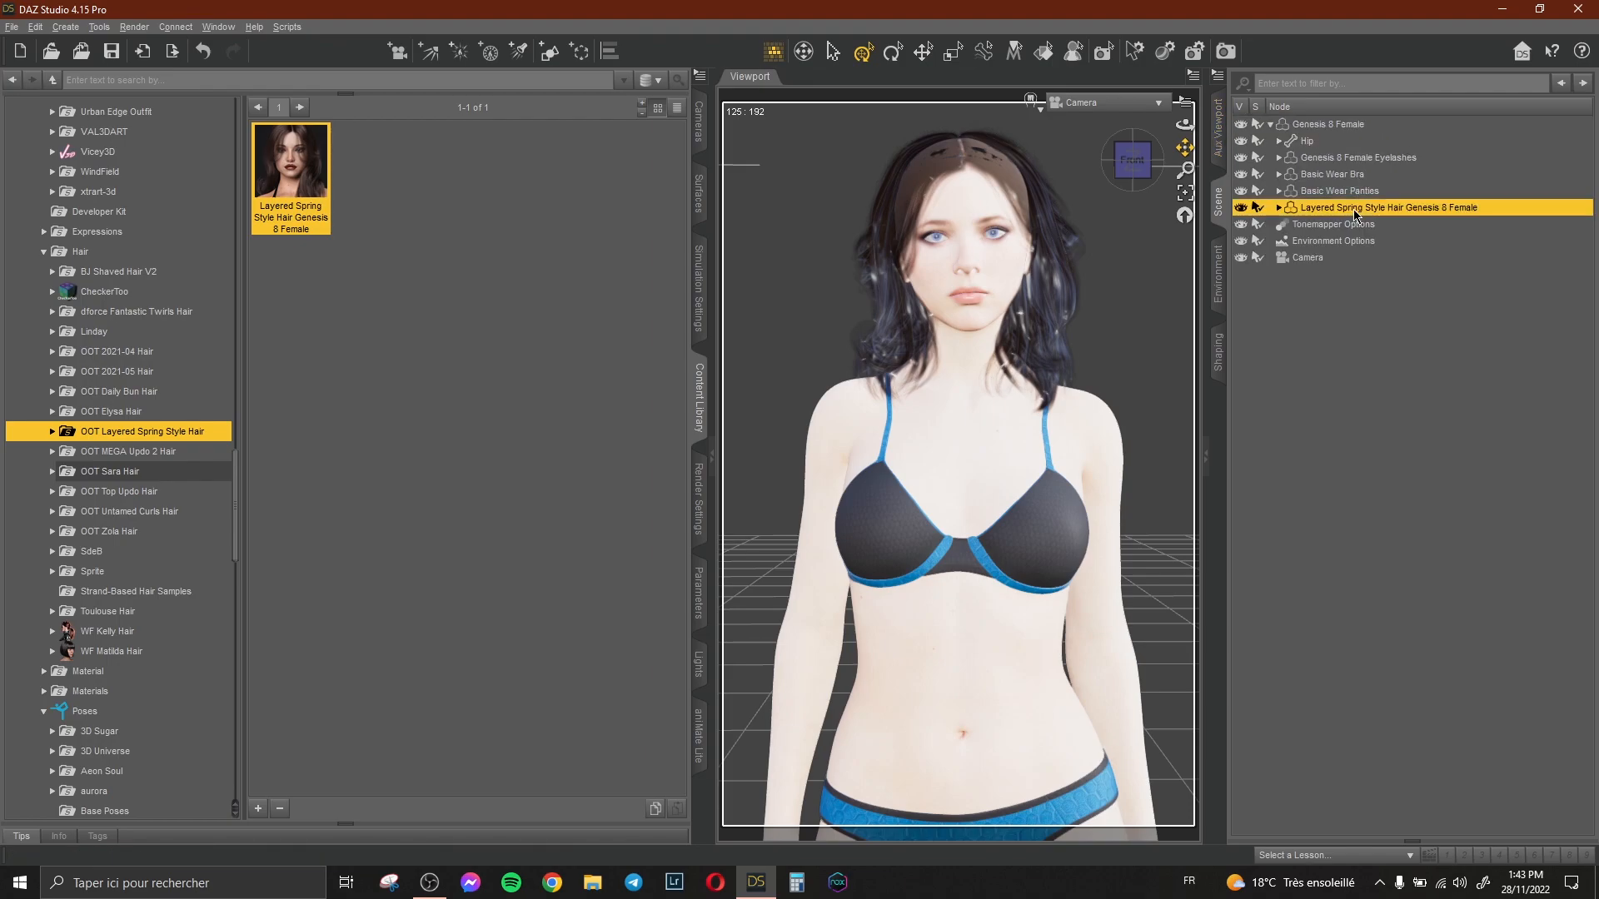
pyautogui.doubleClick(100, 435)
pyautogui.click(104, 471)
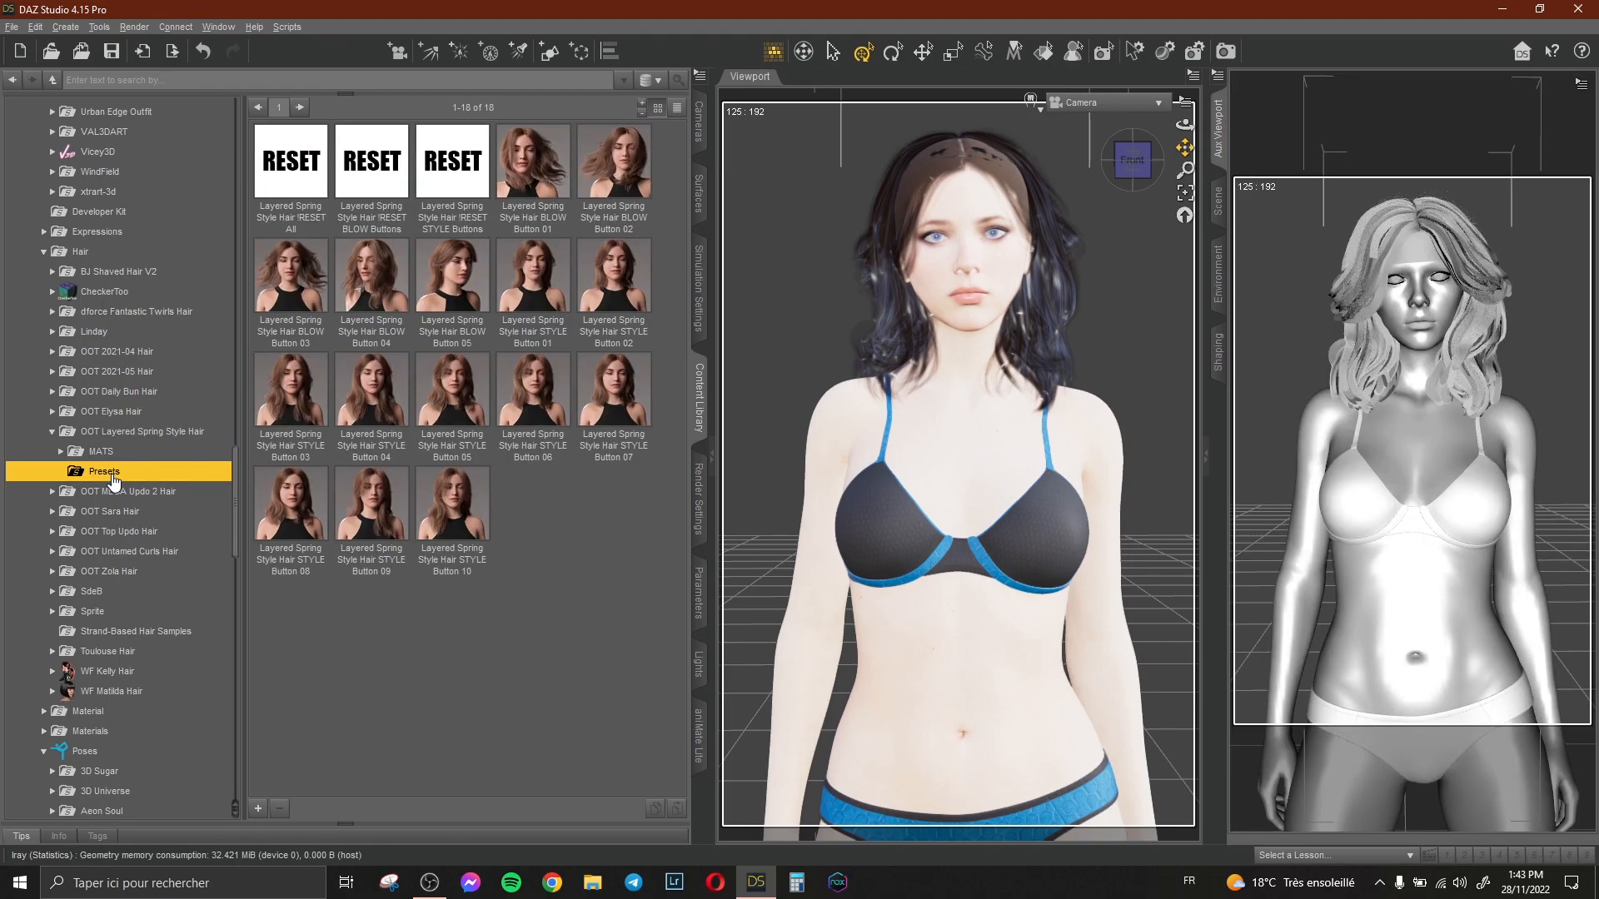
pyautogui.doubleClick(533, 283)
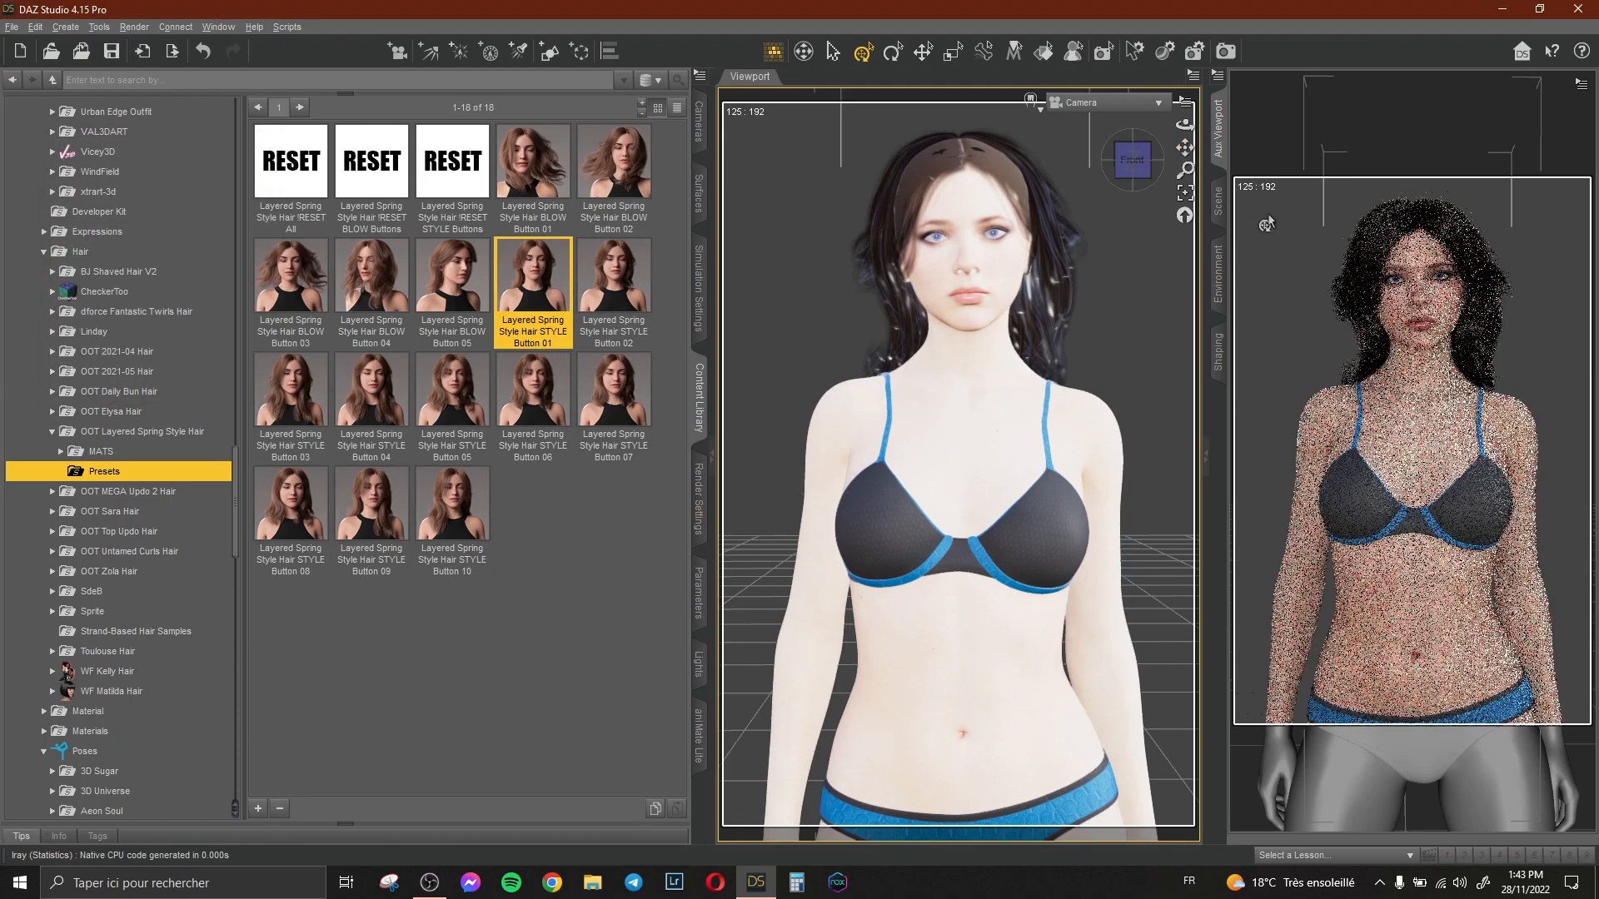
# Switch the auxiliary viewport back to the Iray preview of the camera view.
pyautogui.click(1220, 275)
pyautogui.click(1295, 80)
pyautogui.click(1299, 116)
pyautogui.click(1314, 116)
pyautogui.click(981, 469)
pyautogui.click(891, 552)
pyautogui.click(1218, 129)
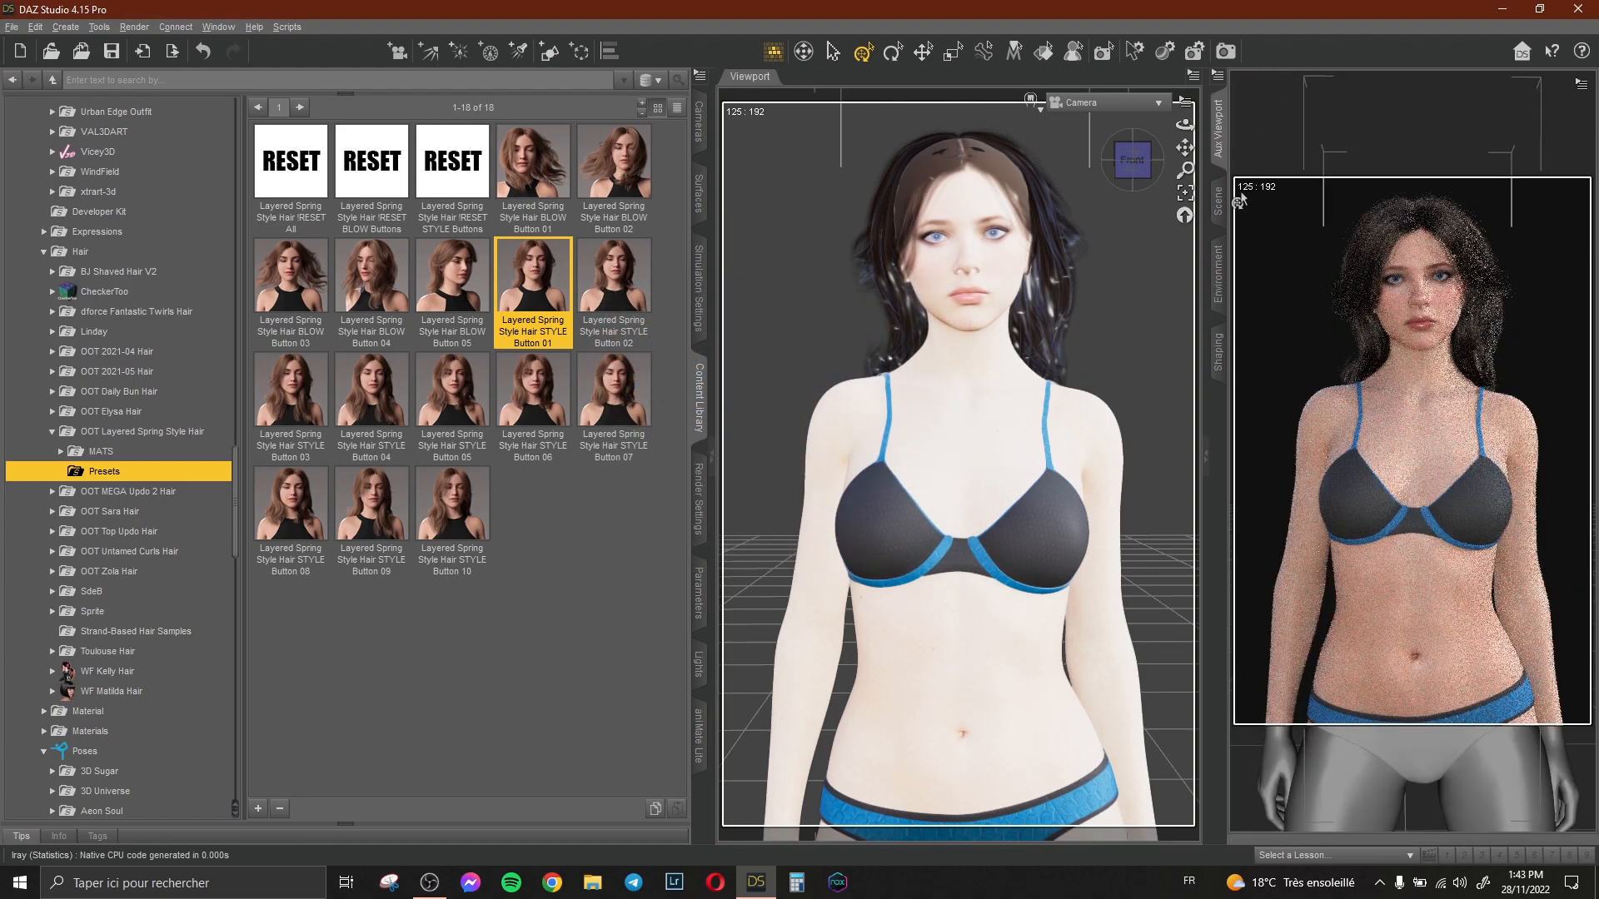
# Expand the Genesis 8 Female node in the Scene pane to inspect its attached items.
pyautogui.click(1220, 203)
pyautogui.click(1328, 124)
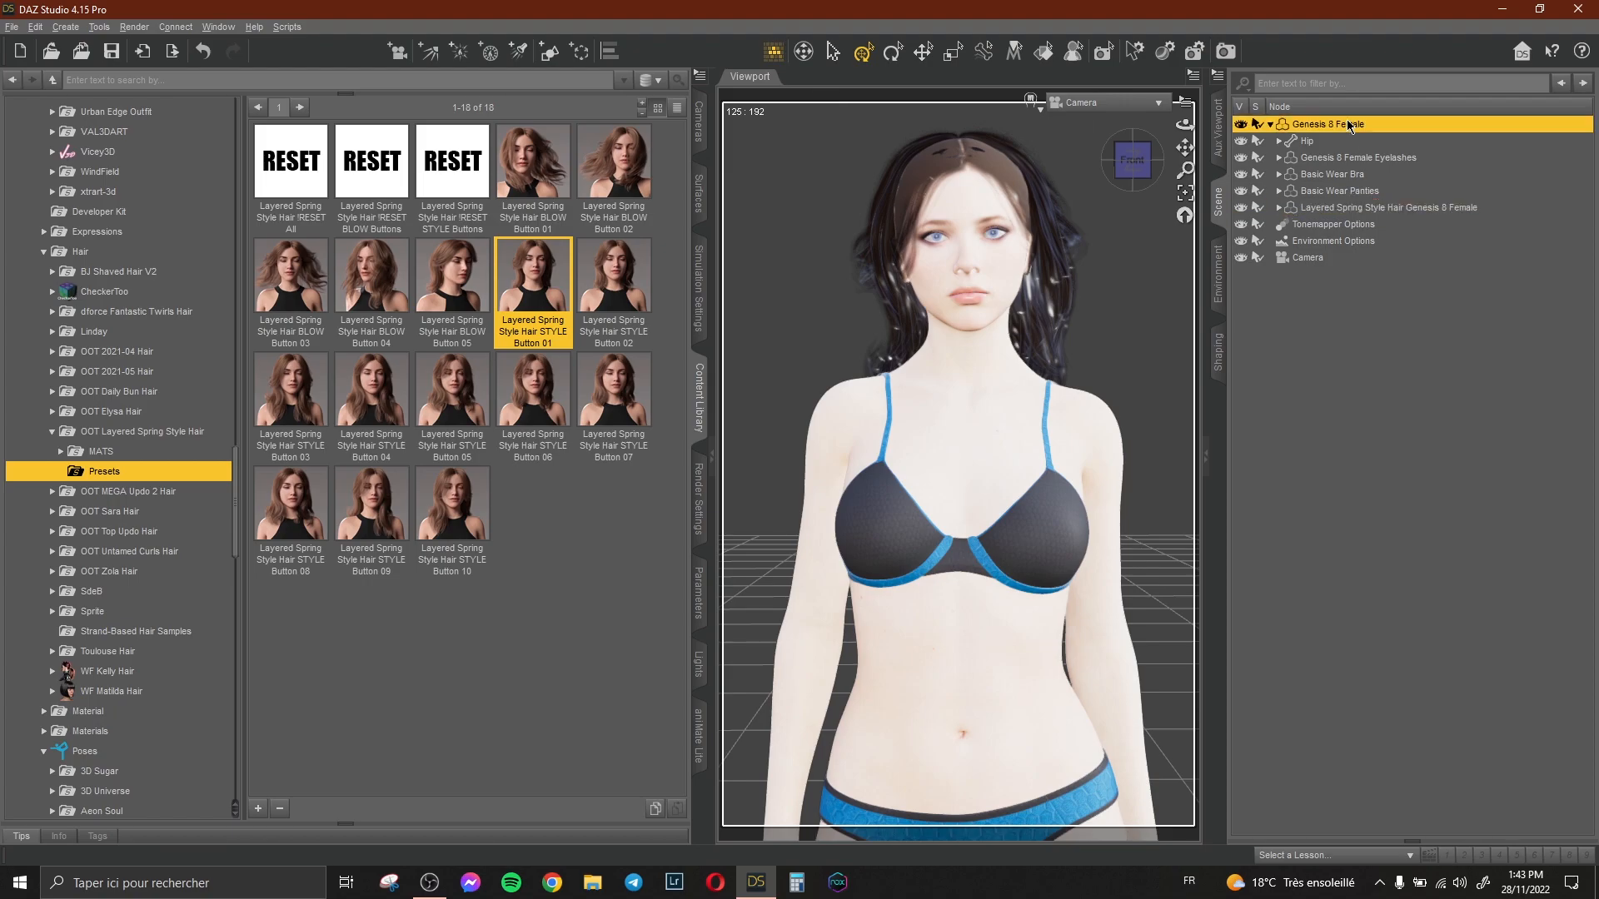
pyautogui.scroll(3, 132, 416)
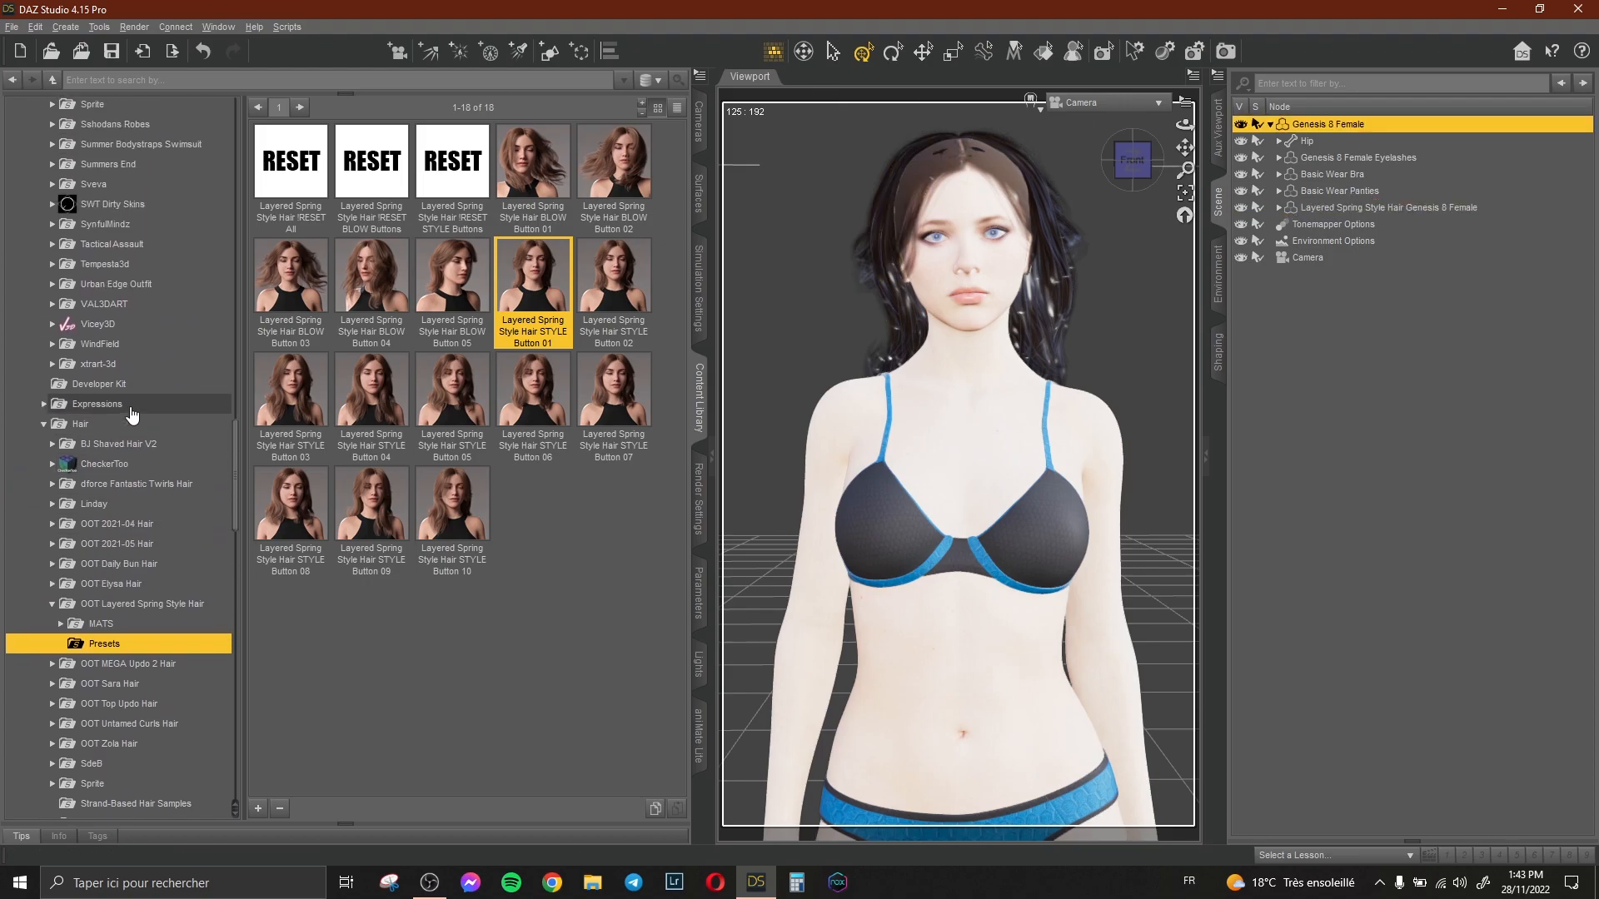
# Load the dforce Sexy Peek G8F dress from the nirvy Sexy Peek G8F folder onto the figure.
pyautogui.scroll(10, 131, 414)
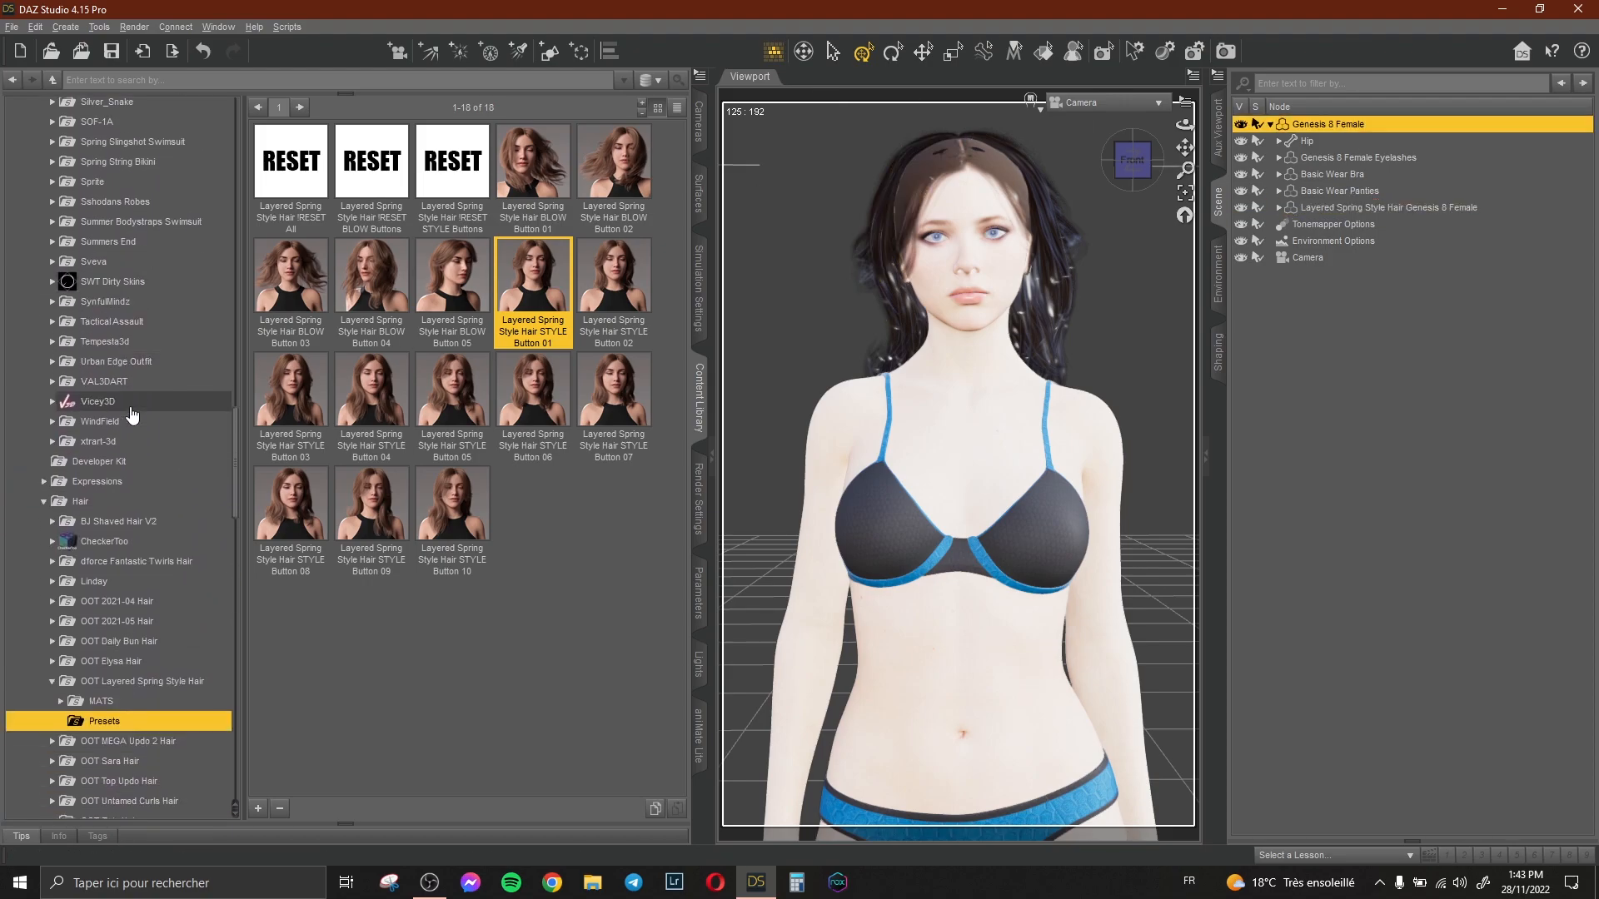
pyautogui.scroll(-6, 132, 415)
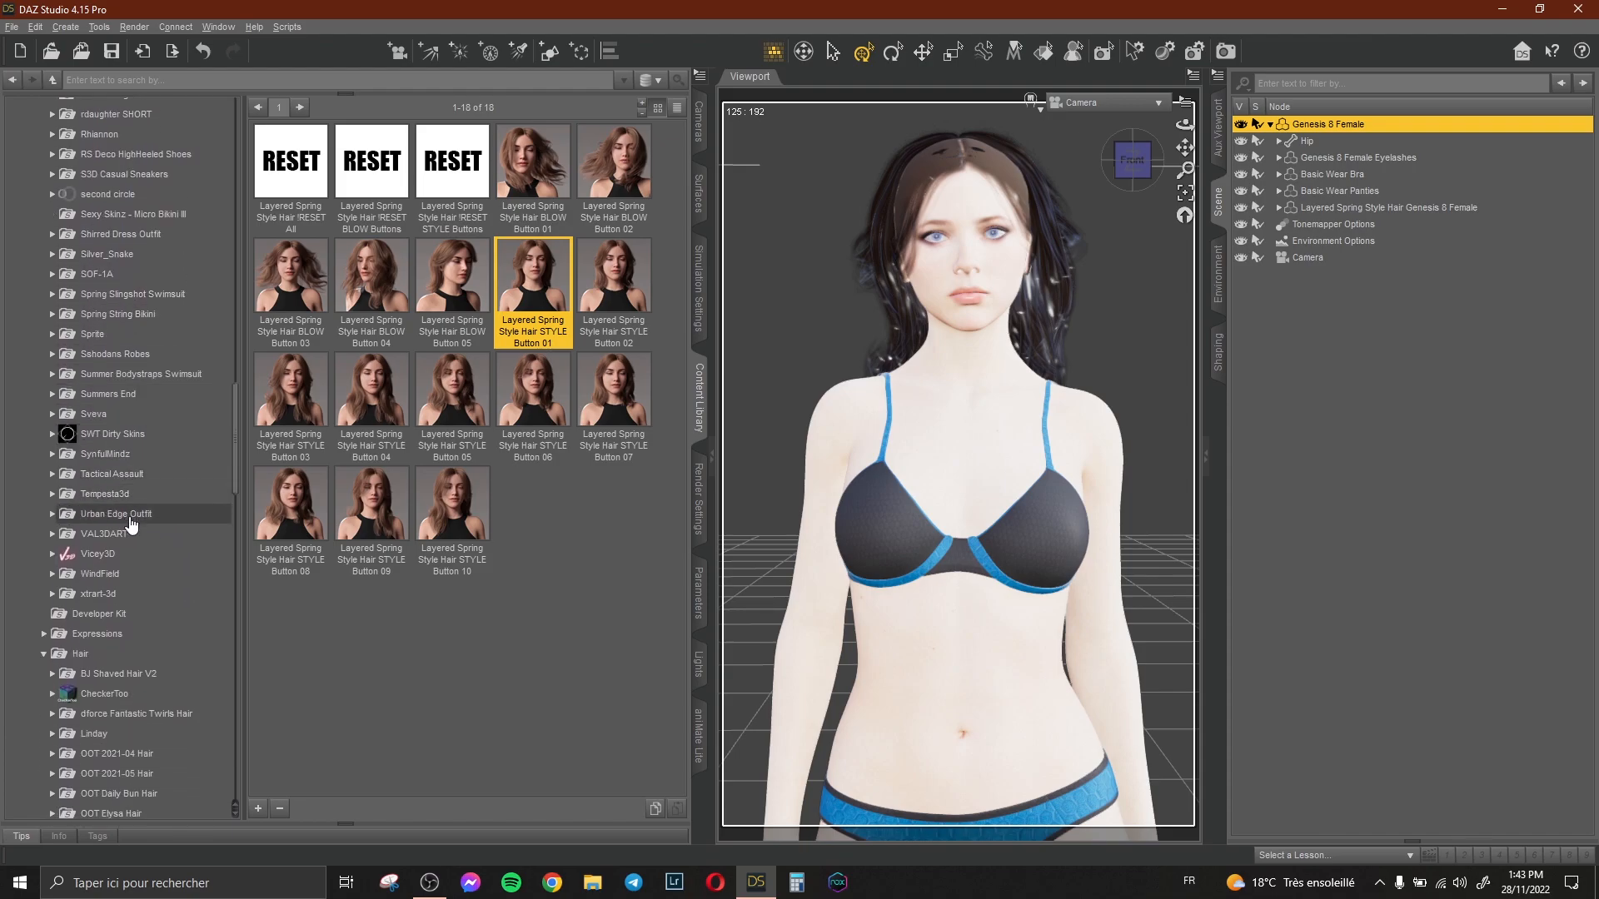
pyautogui.click(134, 479)
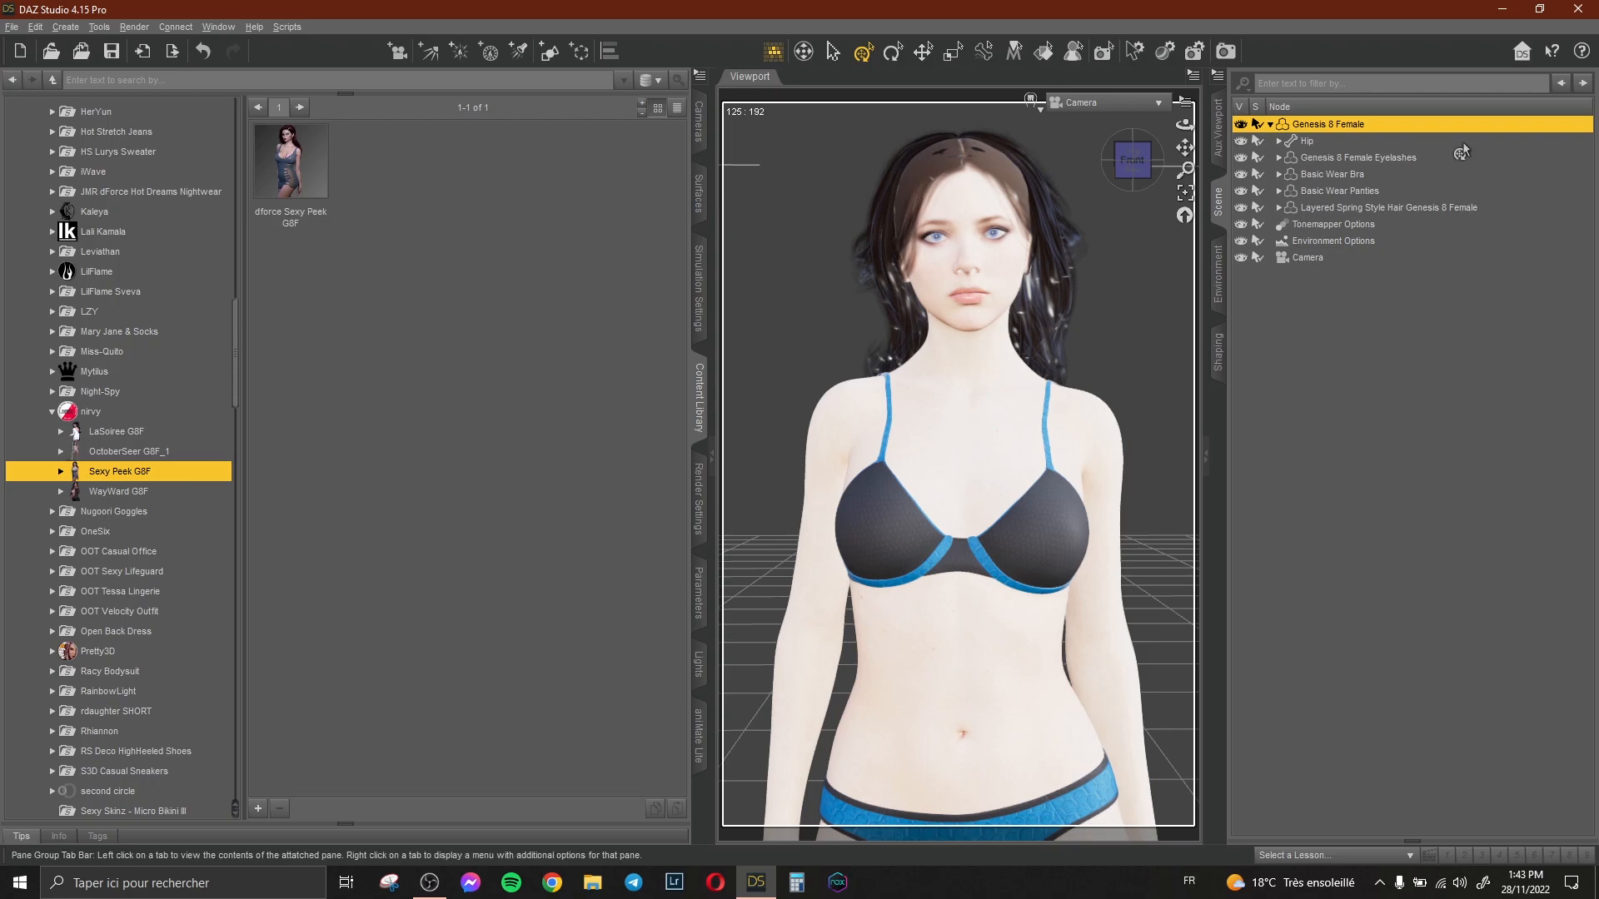
pyautogui.doubleClick(280, 173)
# Delete the Basic Wear Bra and the Basic Wear Panties from the scene.
pyautogui.click(1317, 175)
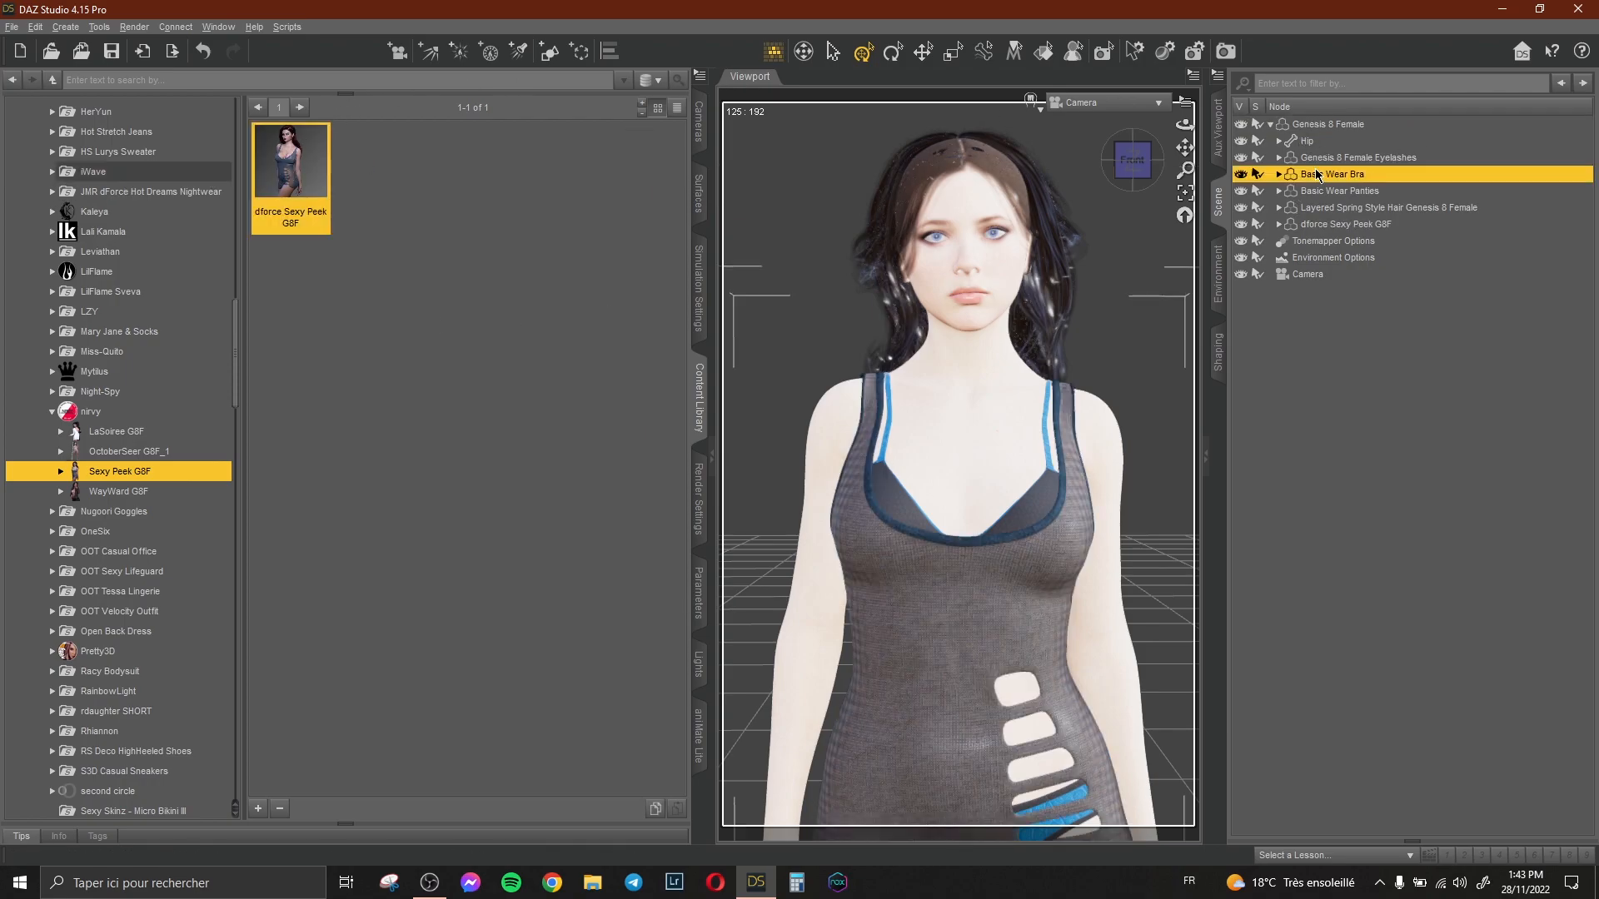
pyautogui.press('Delete')
pyautogui.click(1318, 174)
pyautogui.press('Delete')
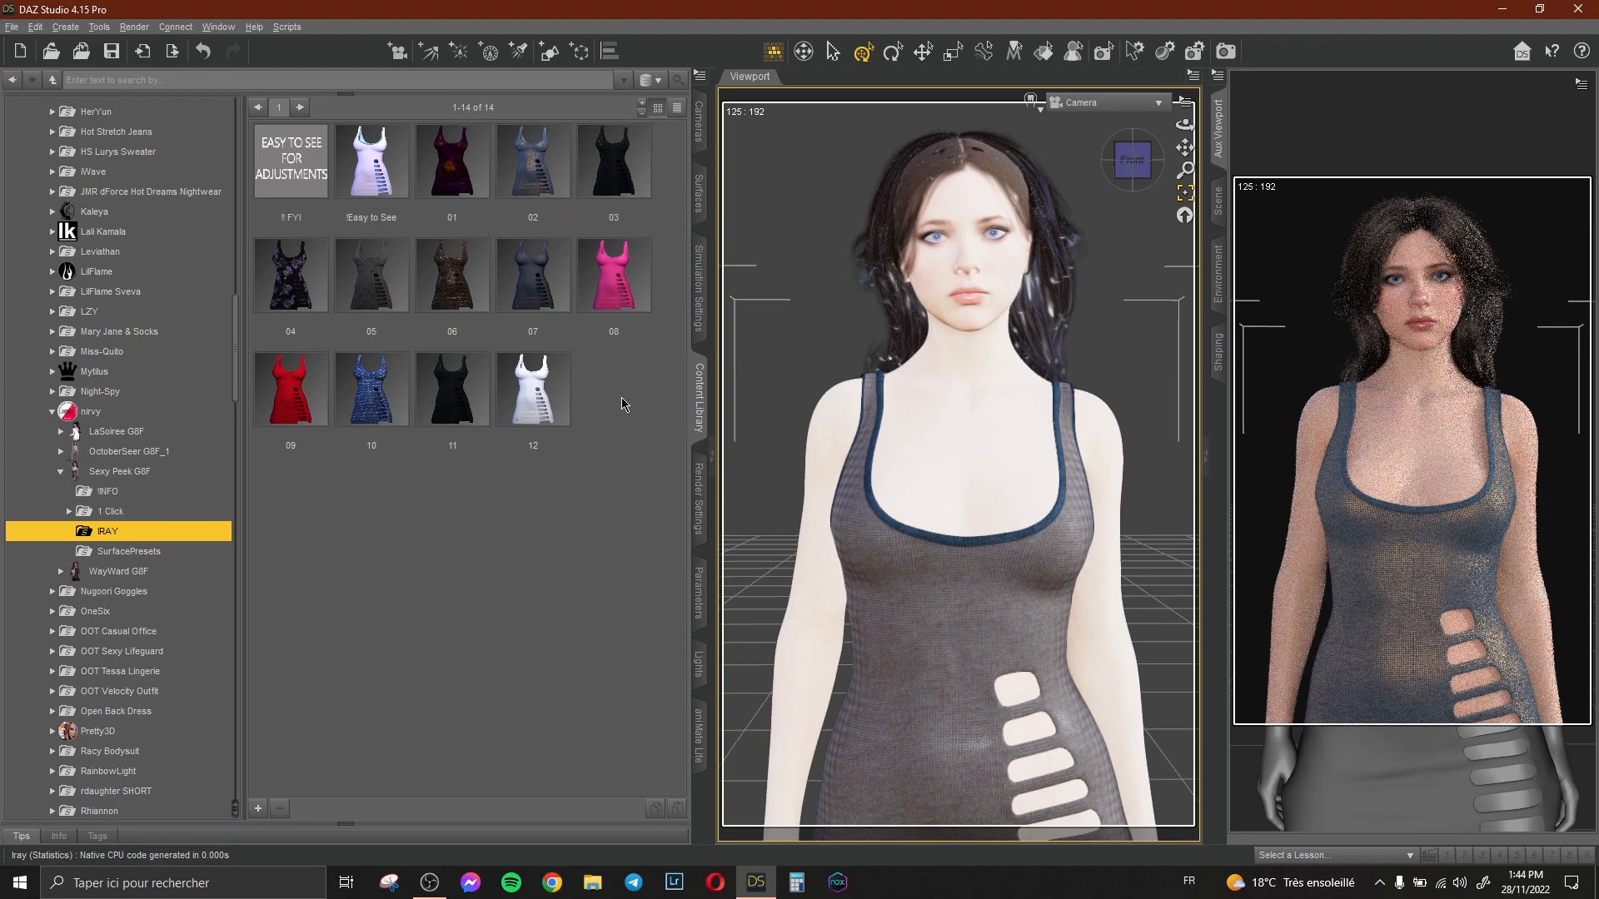
# Apply the Oily skin Look presets 5 and 6 from the Genesis 8 Female A folder to the figure.
pyautogui.click(1186, 198)
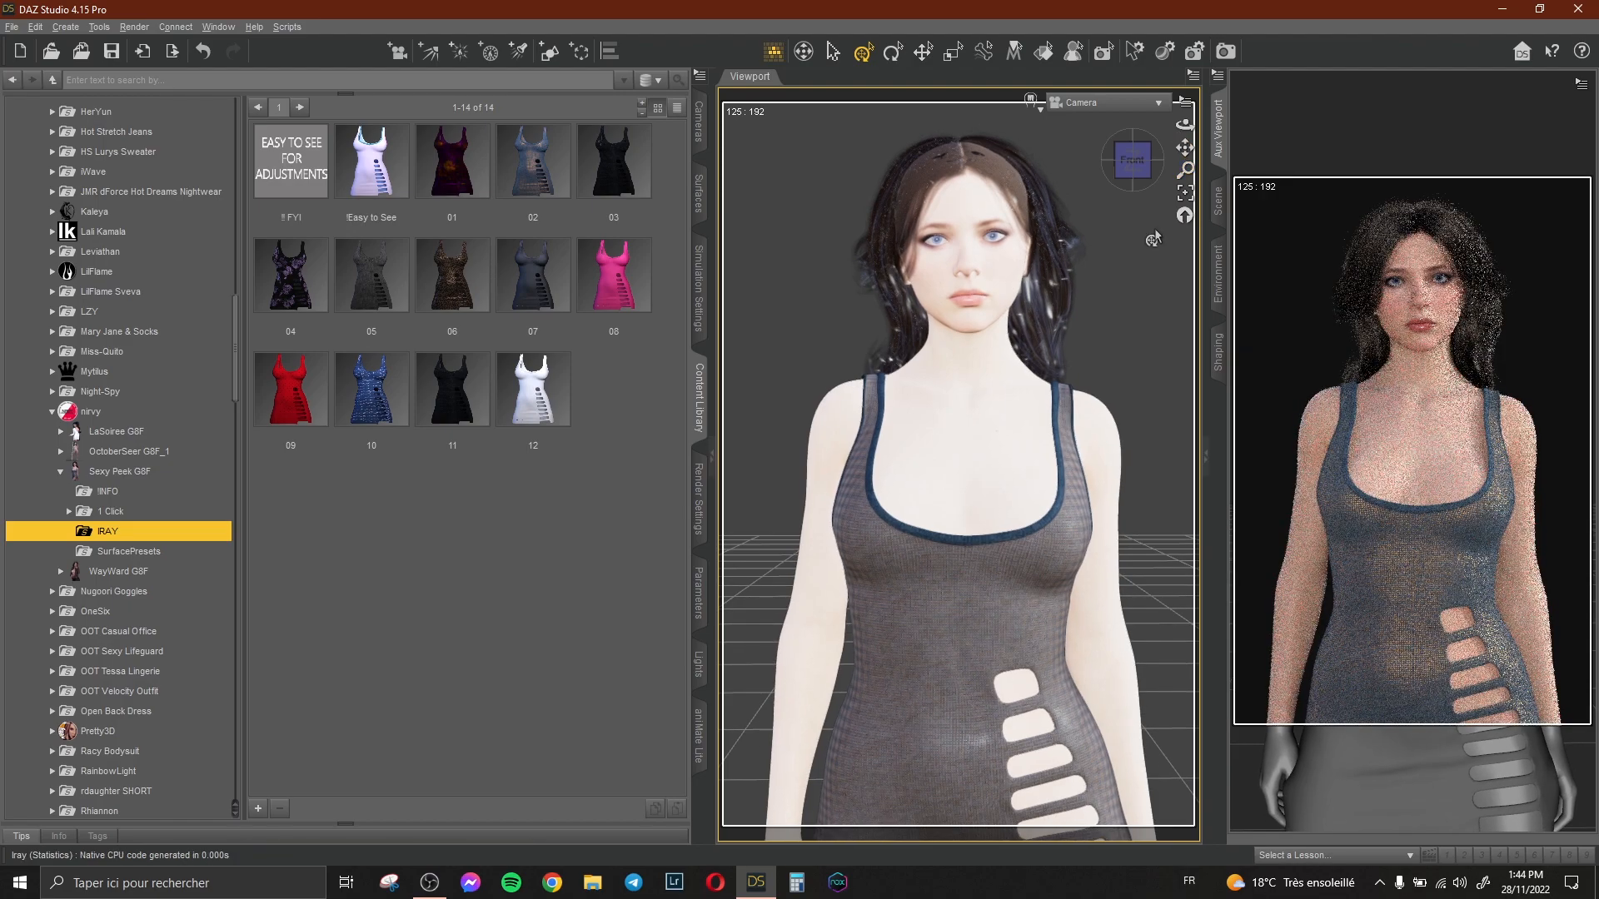
pyautogui.press('F3')
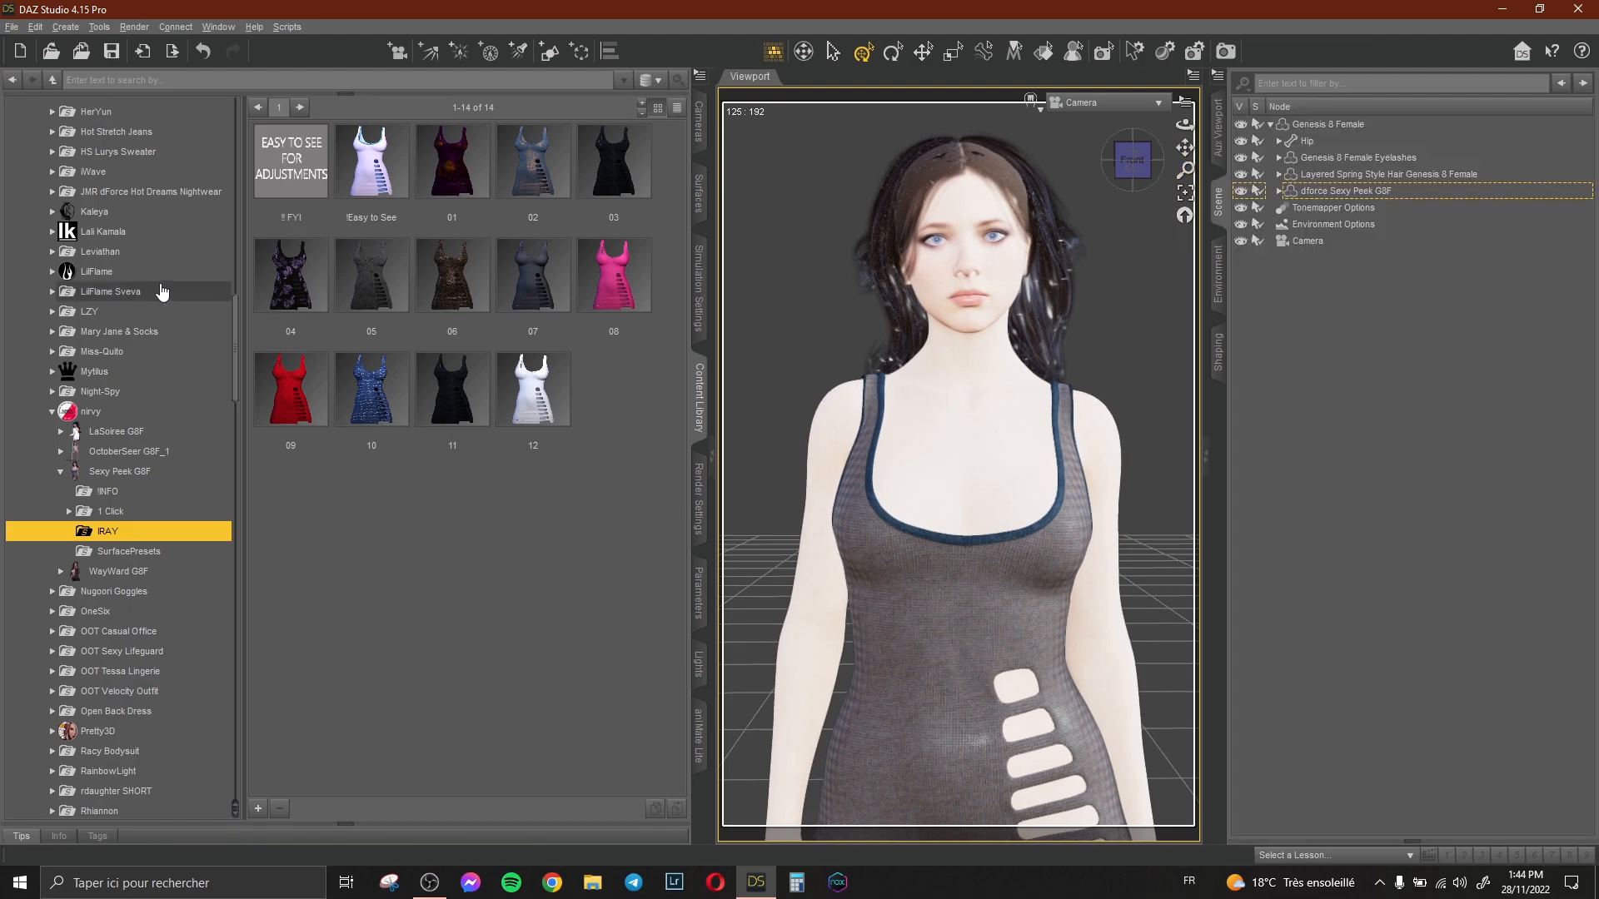
pyautogui.scroll(15, 107, 308)
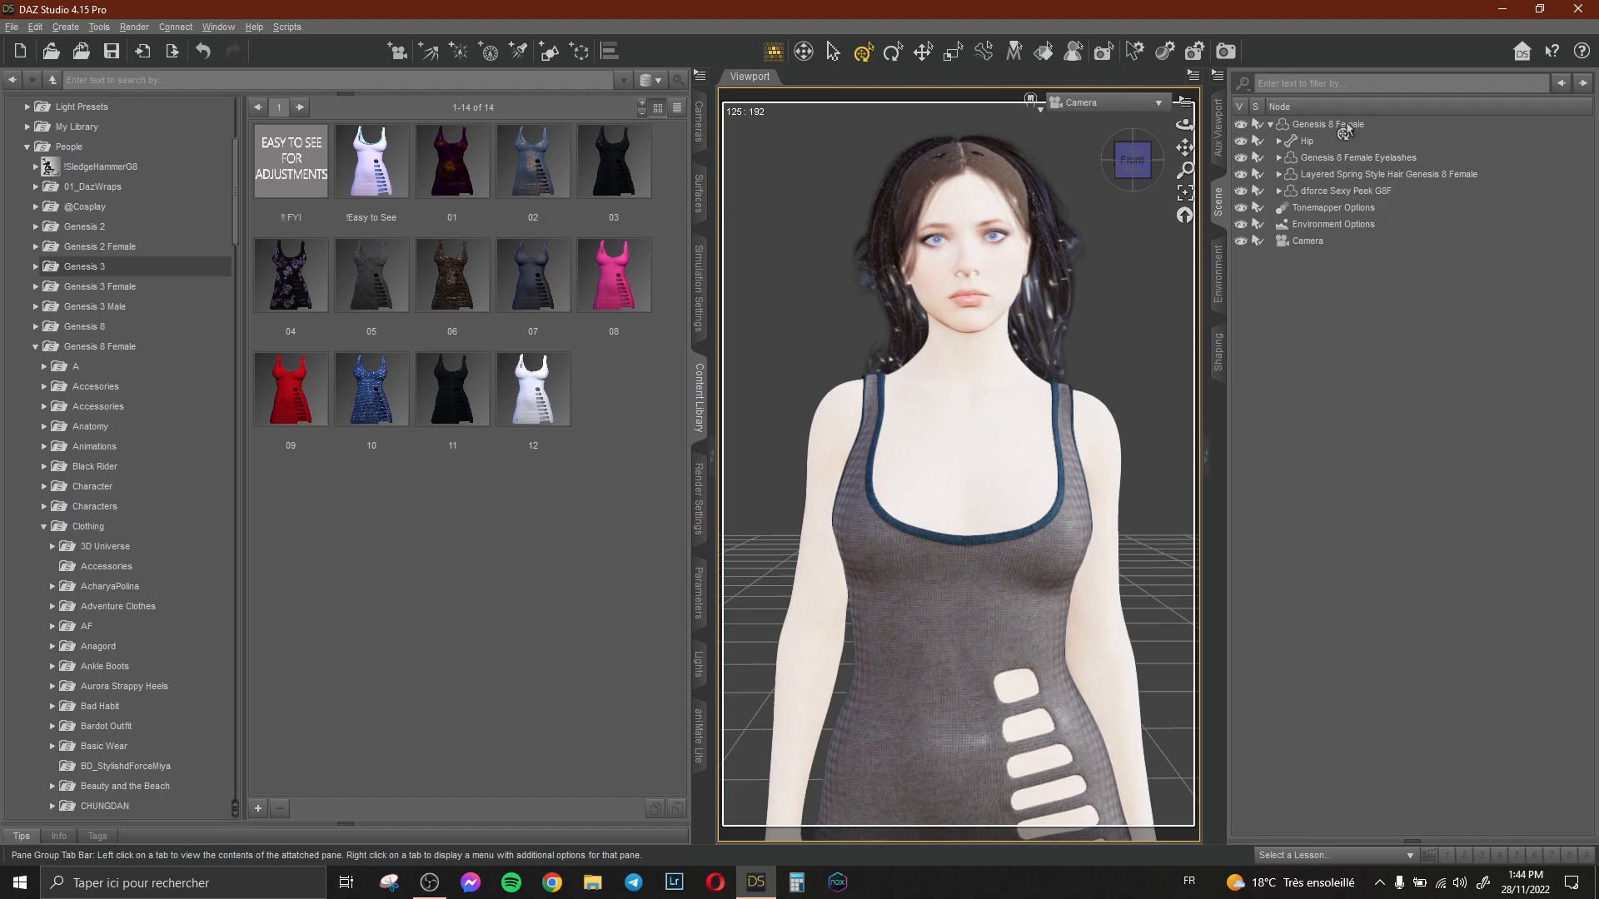
pyautogui.click(1217, 126)
pyautogui.scroll(-2, 135, 471)
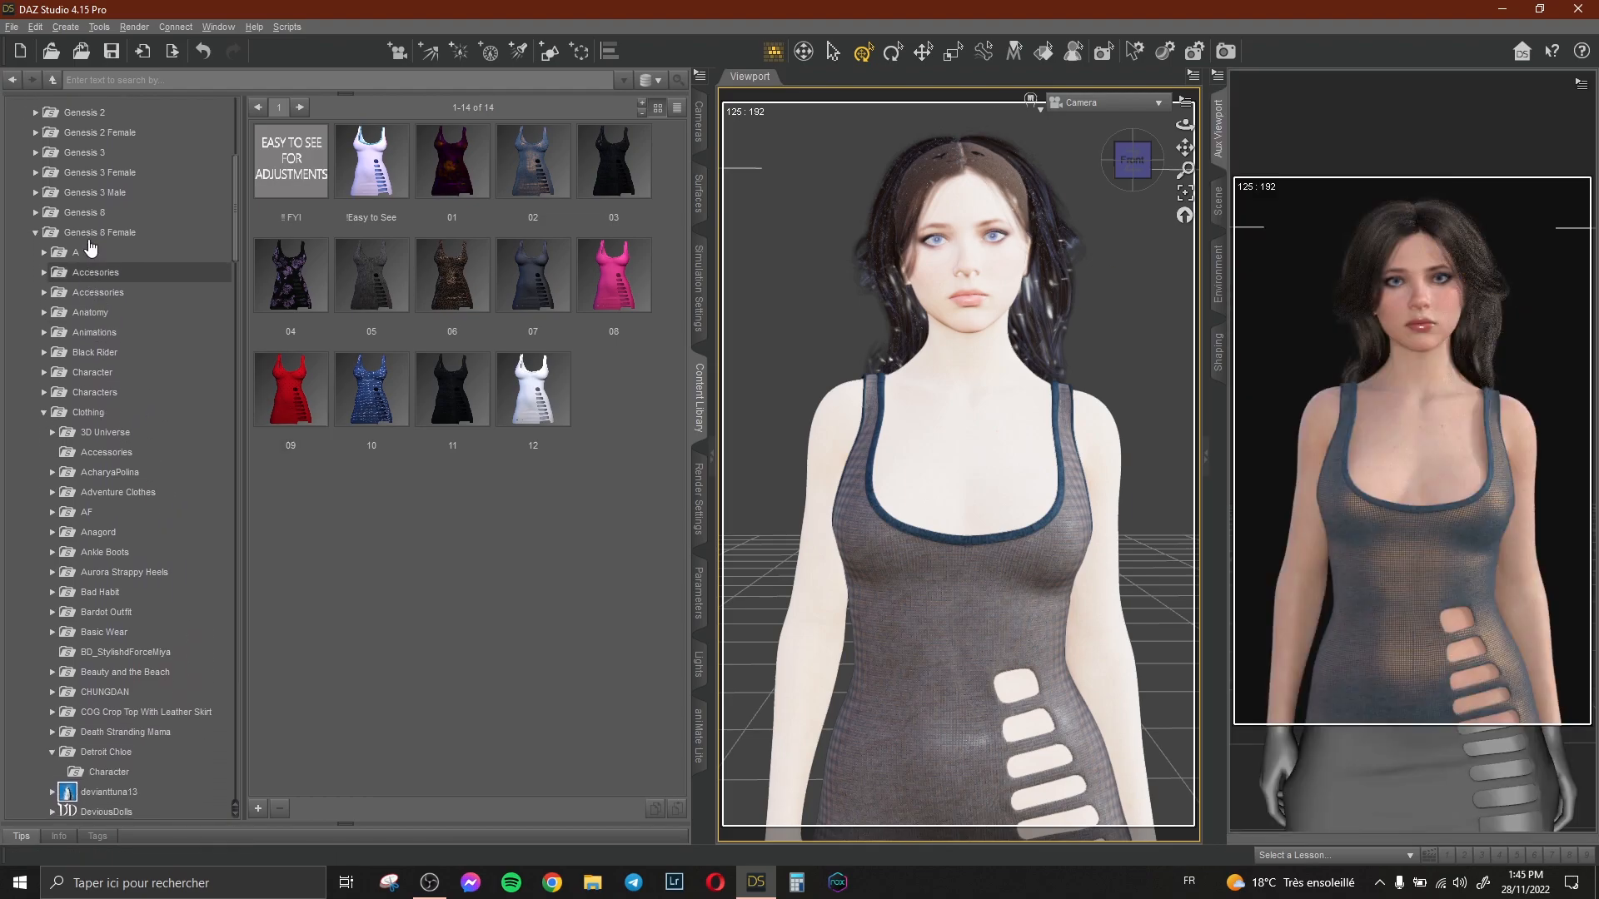
pyautogui.doubleClick(84, 254)
pyautogui.click(86, 272)
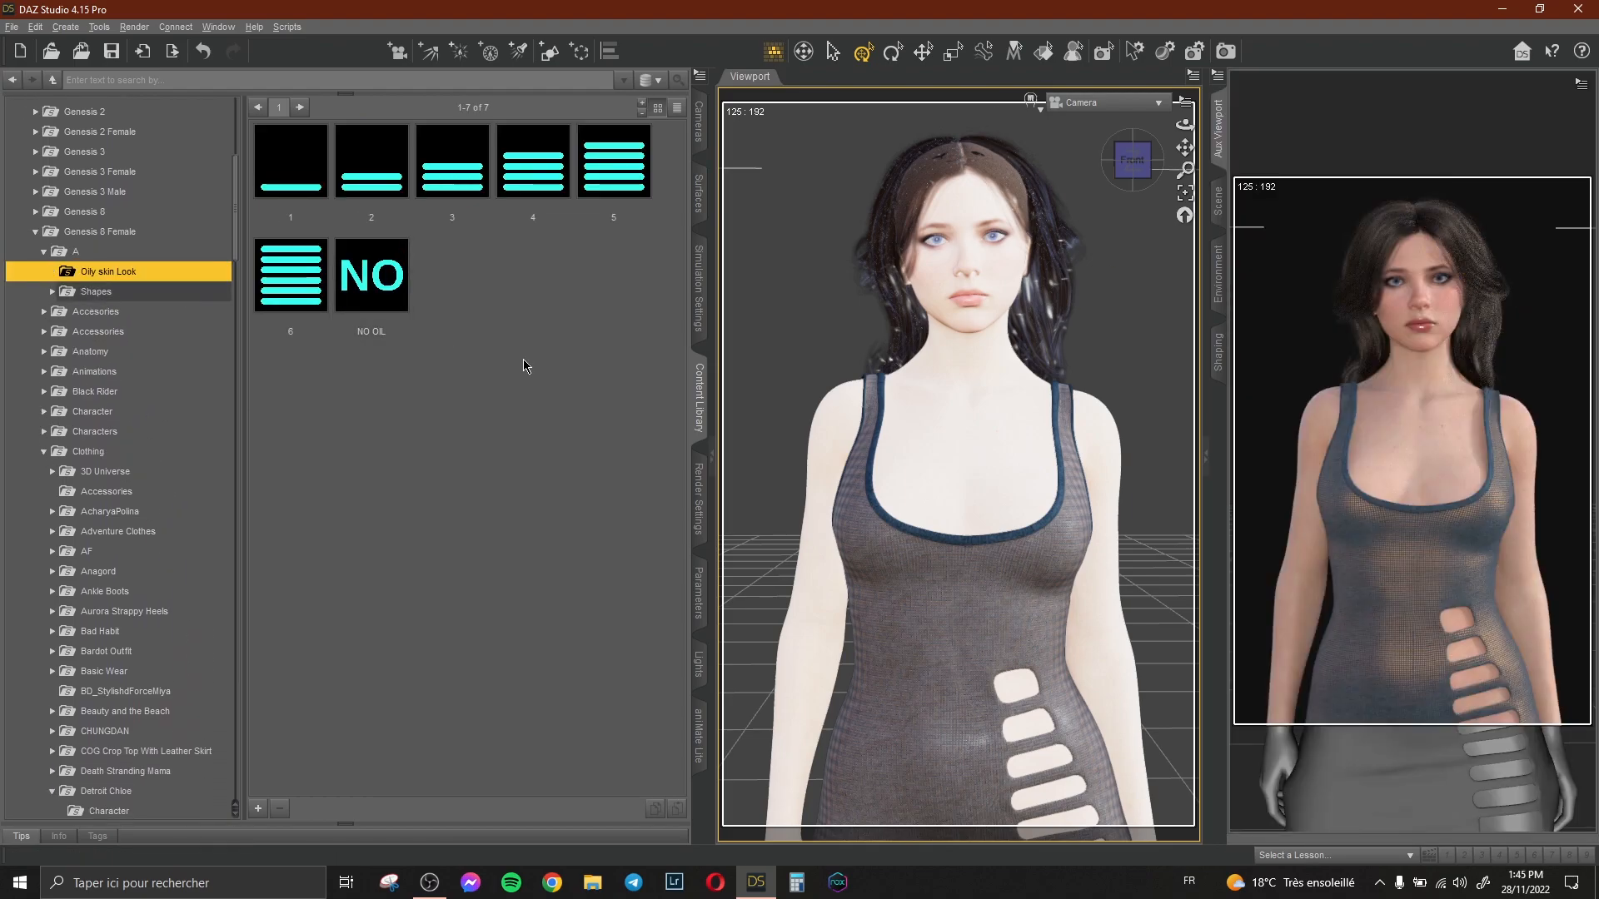
pyautogui.click(638, 196)
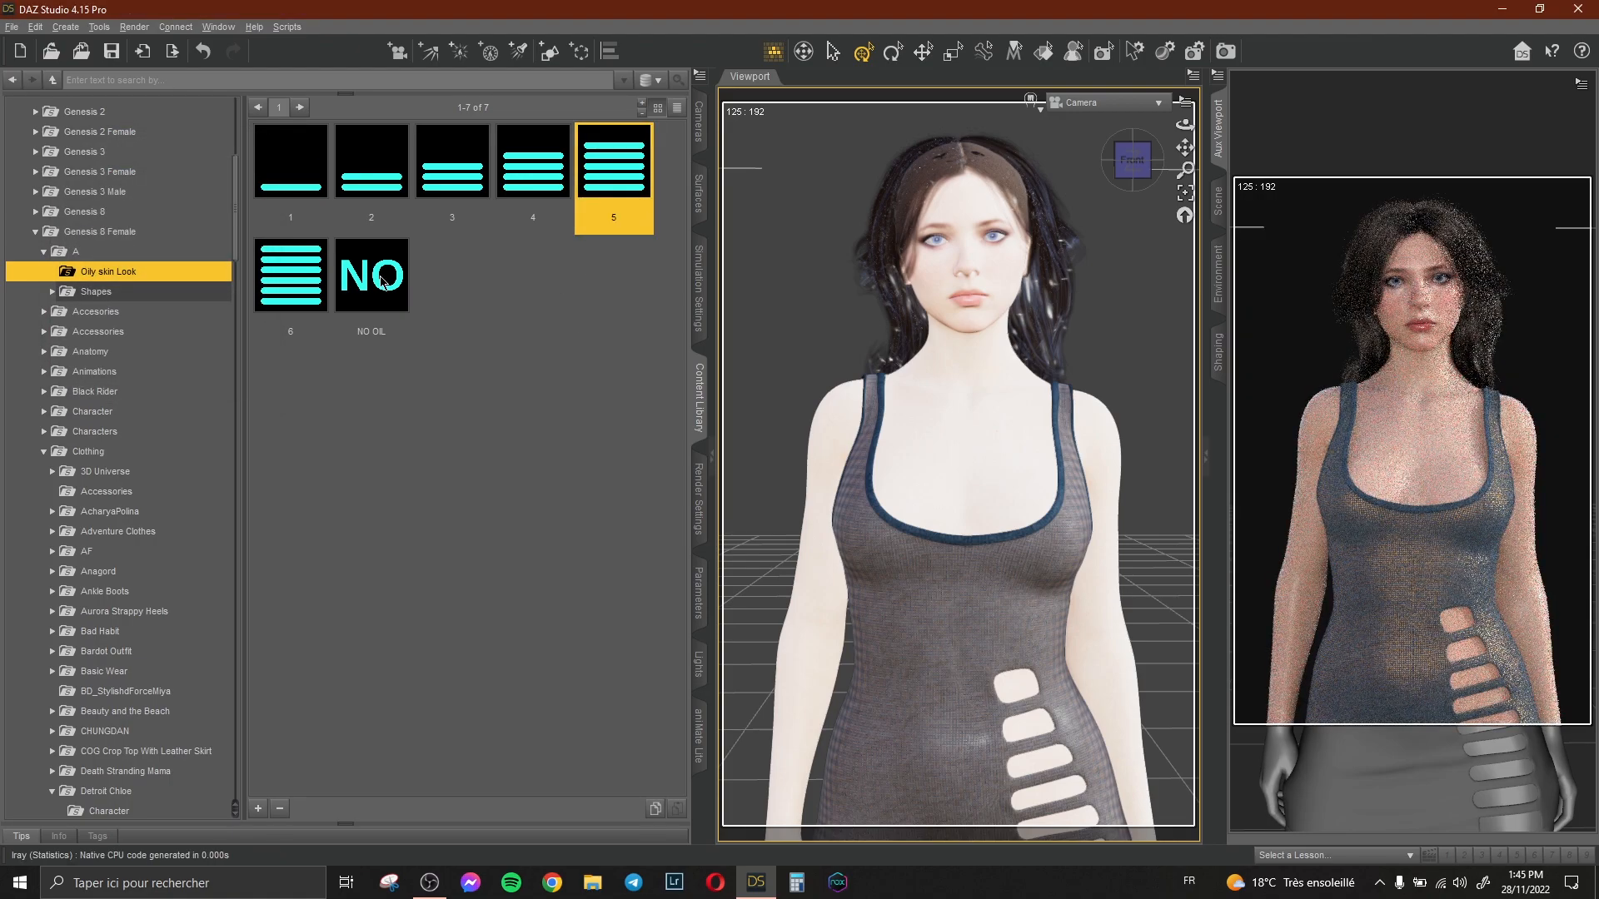
pyautogui.doubleClick(290, 275)
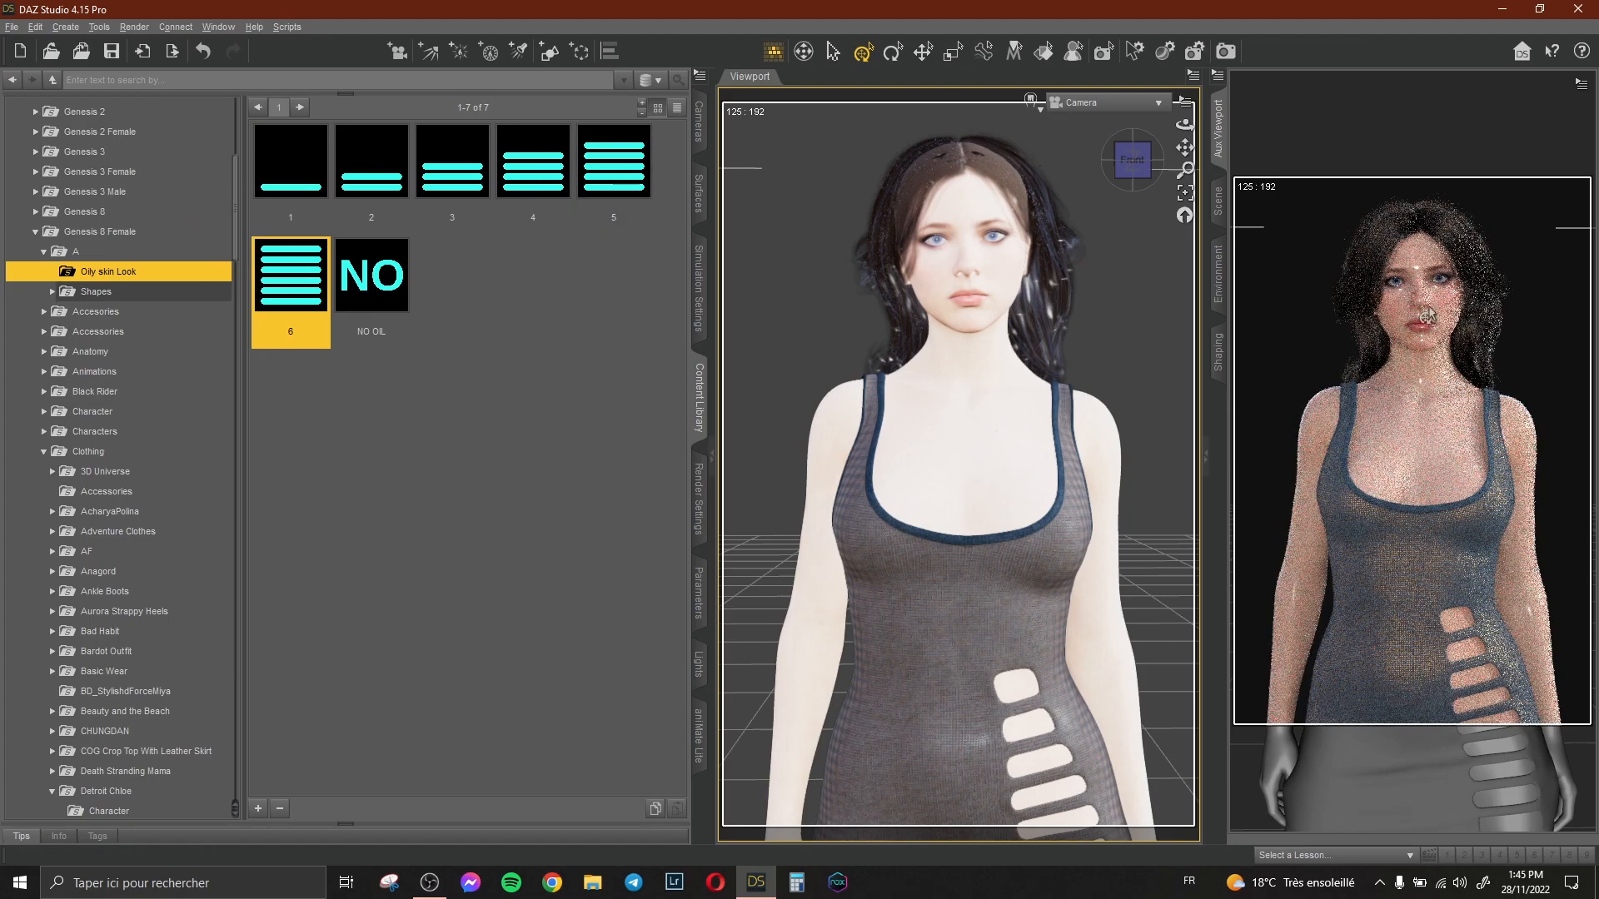
# Switch the viewport to Perspective View and orbit around the figure to examine the oily skin.
pyautogui.click(1121, 112)
pyautogui.click(1125, 137)
pyautogui.moveTo(1185, 147); pyautogui.dragTo(1192, 170)
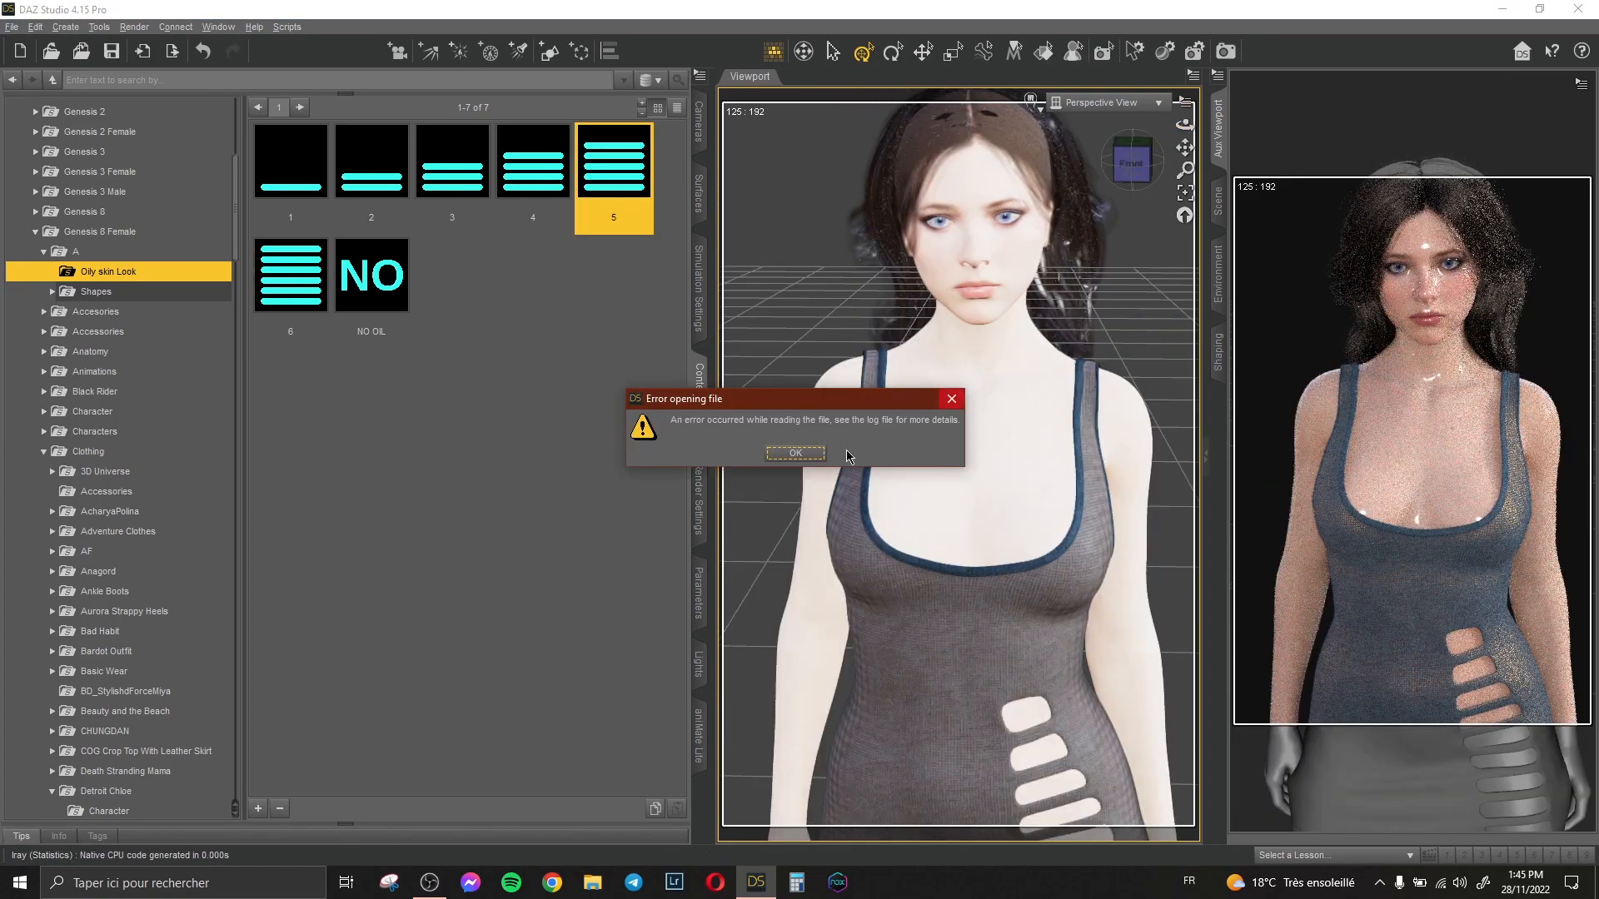
pyautogui.click(804, 455)
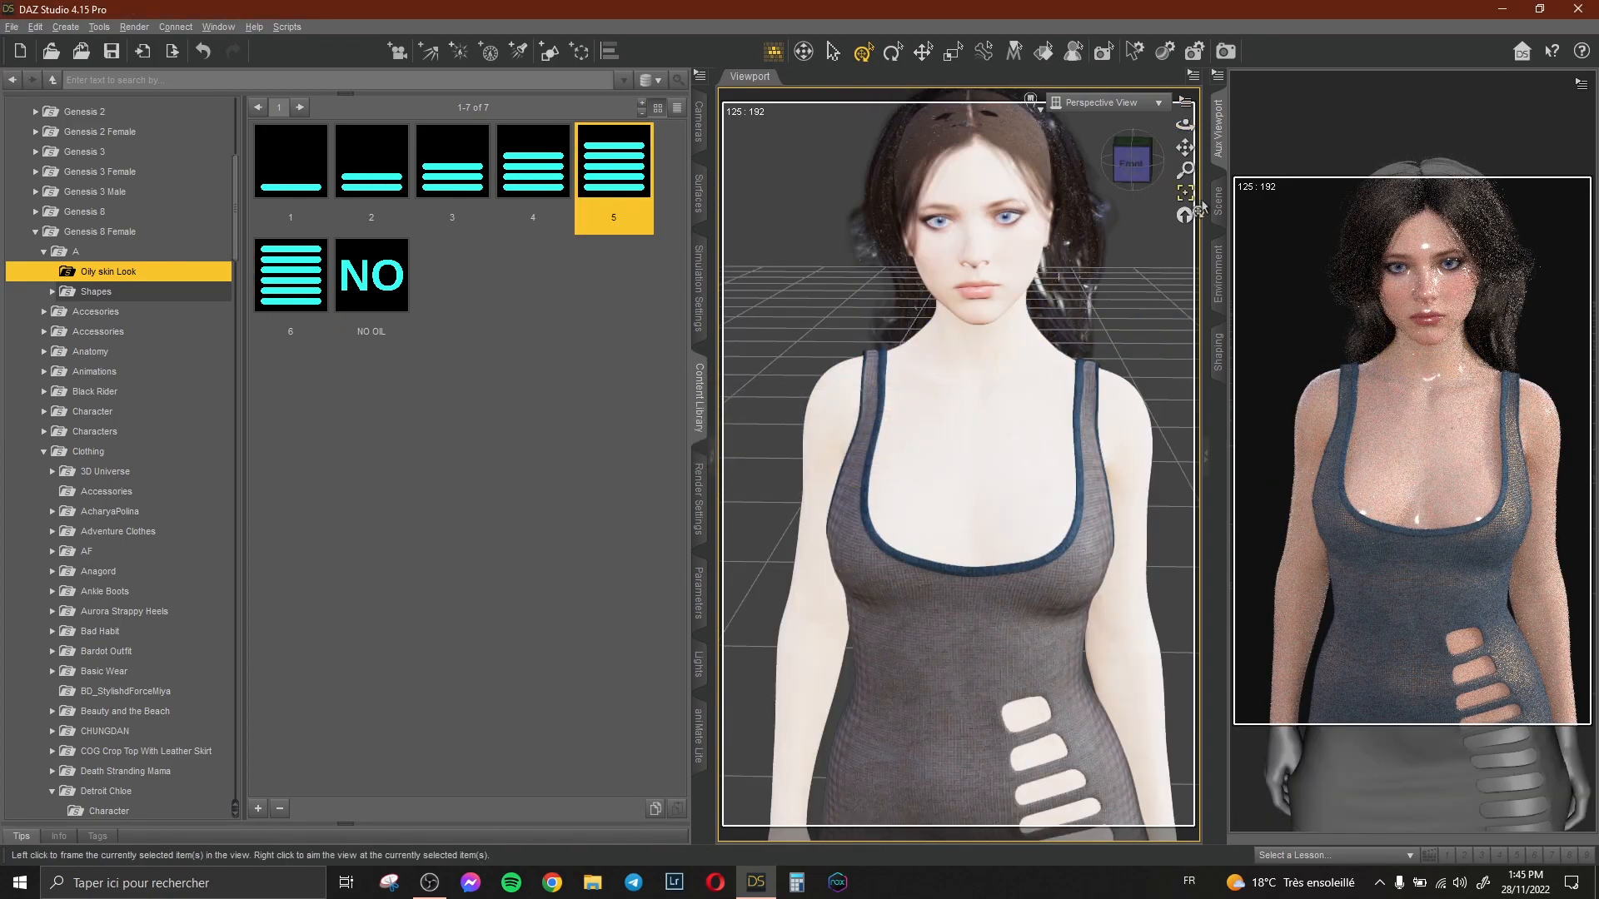
pyautogui.click(1218, 200)
pyautogui.click(1372, 126)
pyautogui.click(1224, 133)
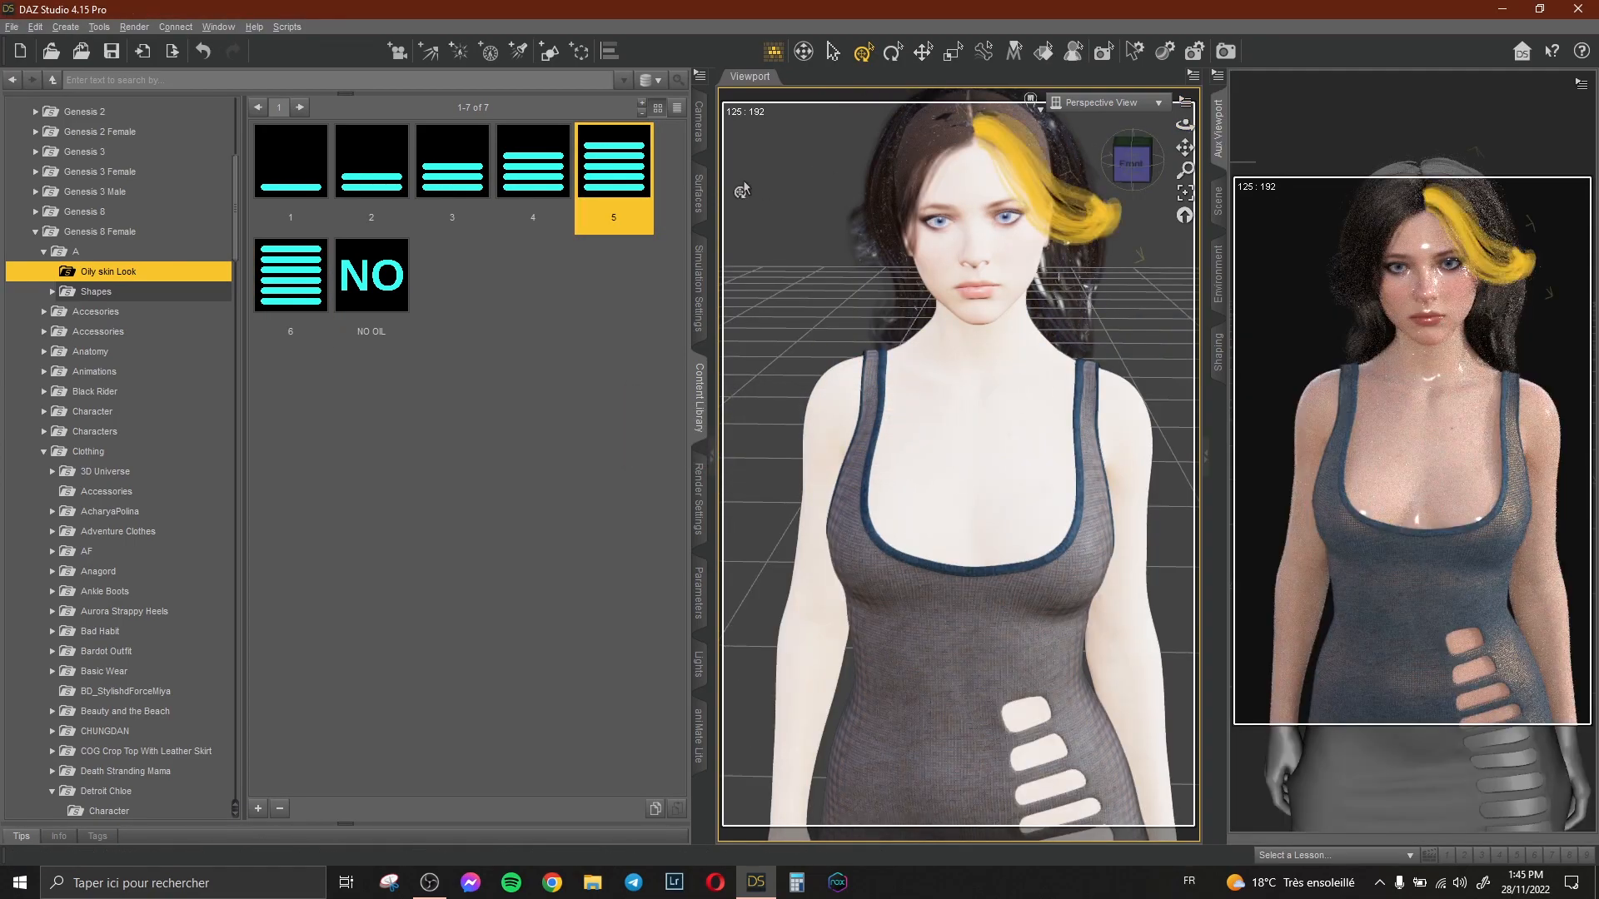
pyautogui.moveTo(1185, 147)
pyautogui.mouseDown()
pyautogui.moveTo(1177, 188)
pyautogui.moveTo(1099, 102)
pyautogui.moveTo(1185, 120)
pyautogui.mouseUp()
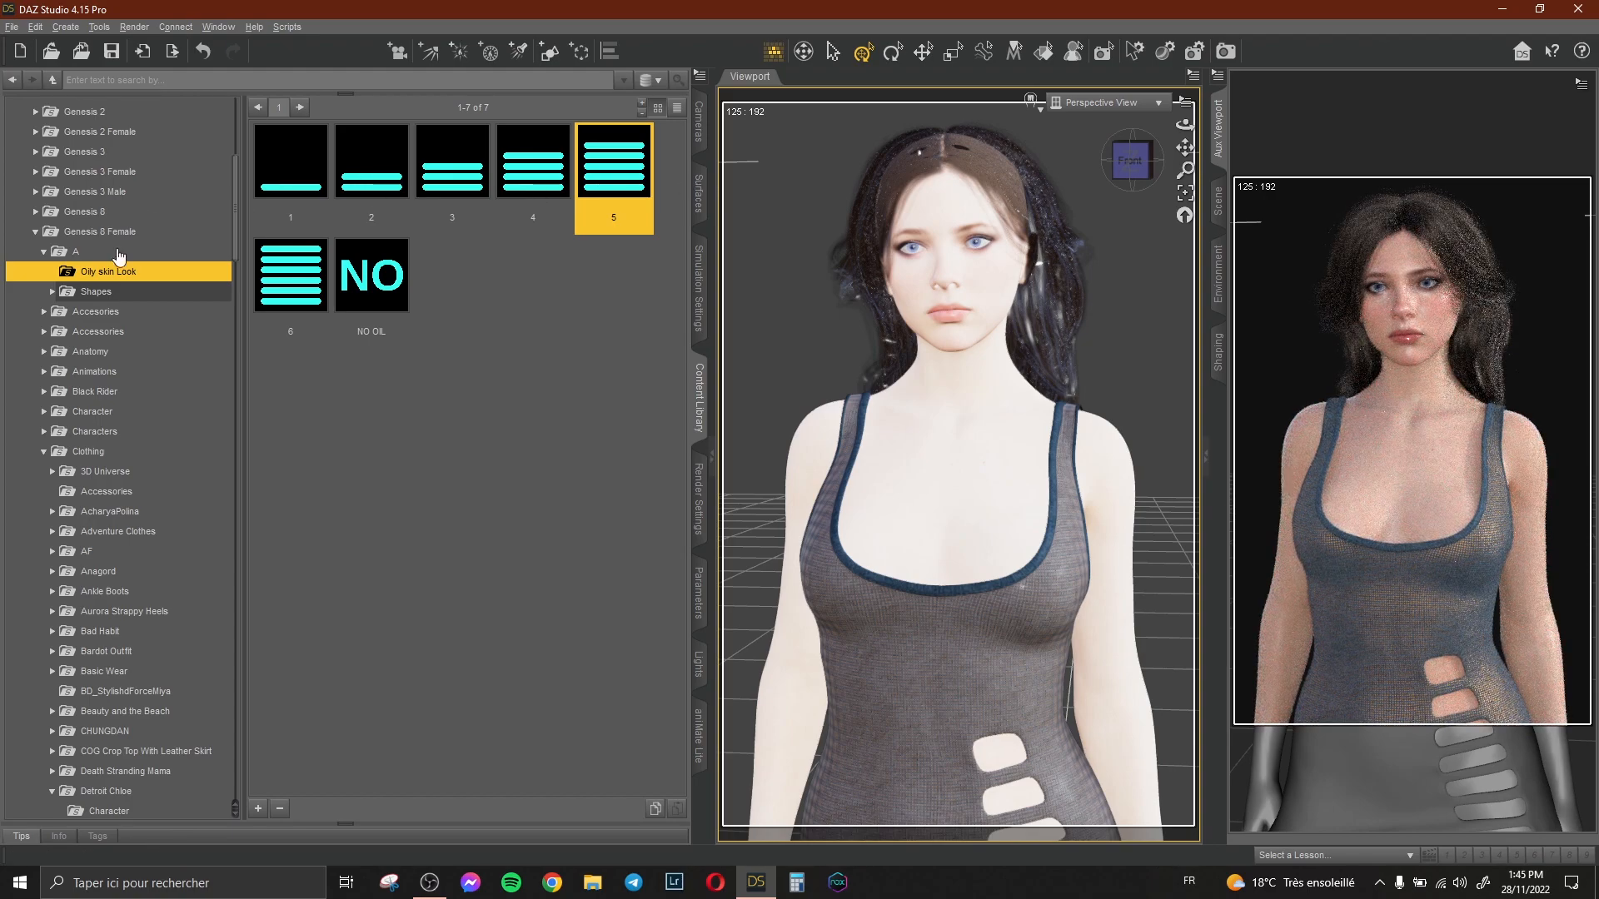
# Apply the Portraits Light preset from the rdaughter lights Portrait Light folder.
pyautogui.scroll(6, 125, 299)
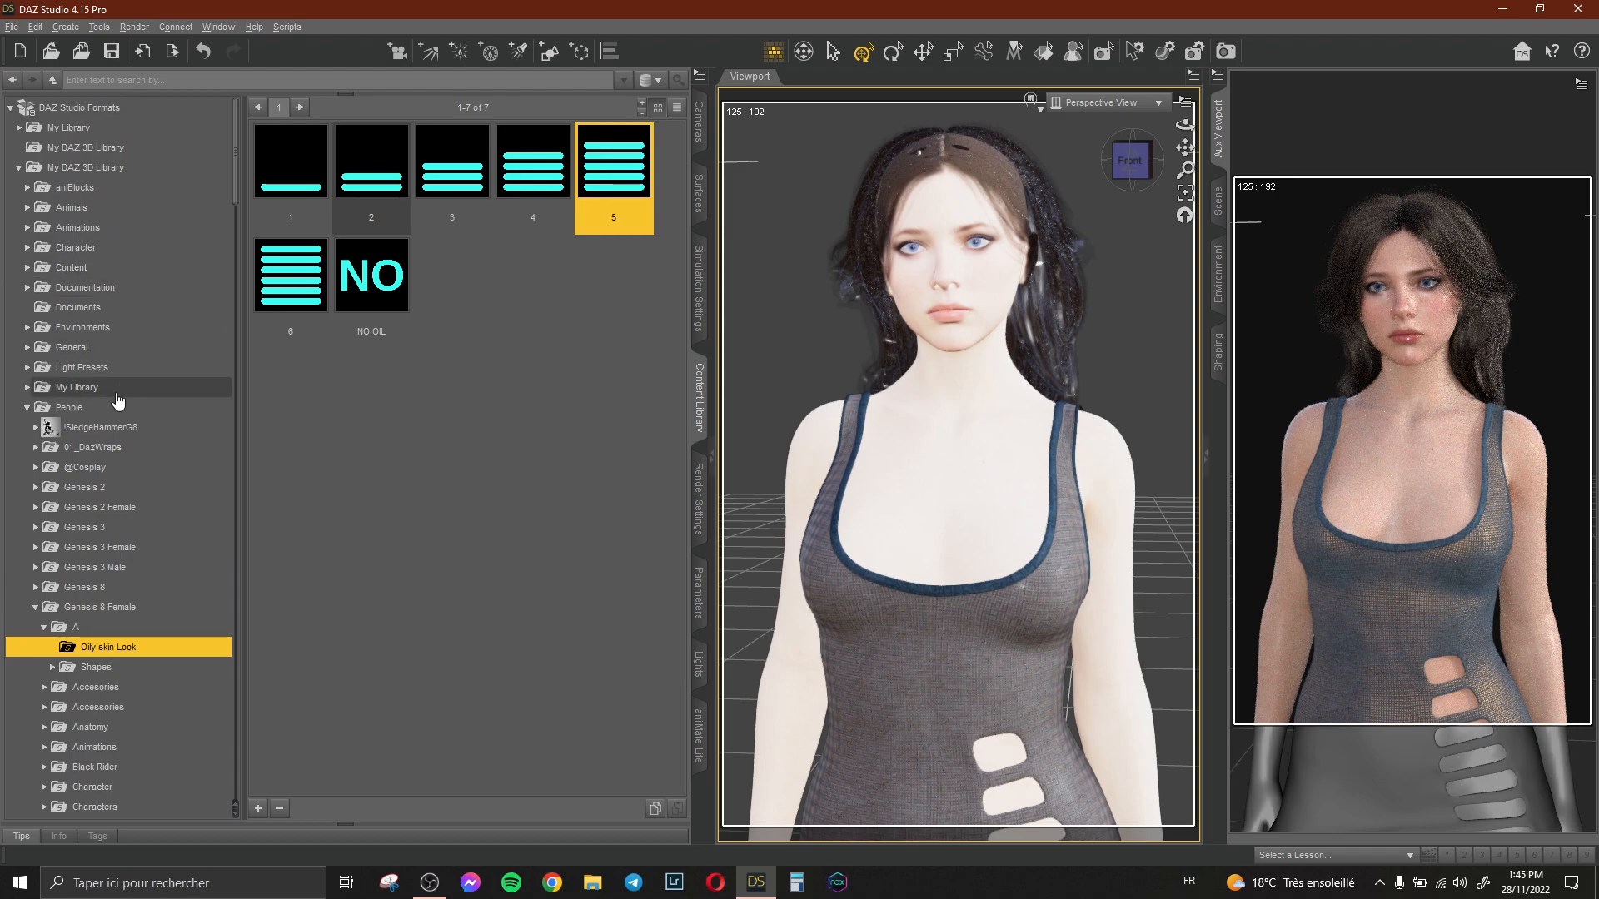
pyautogui.doubleClick(109, 369)
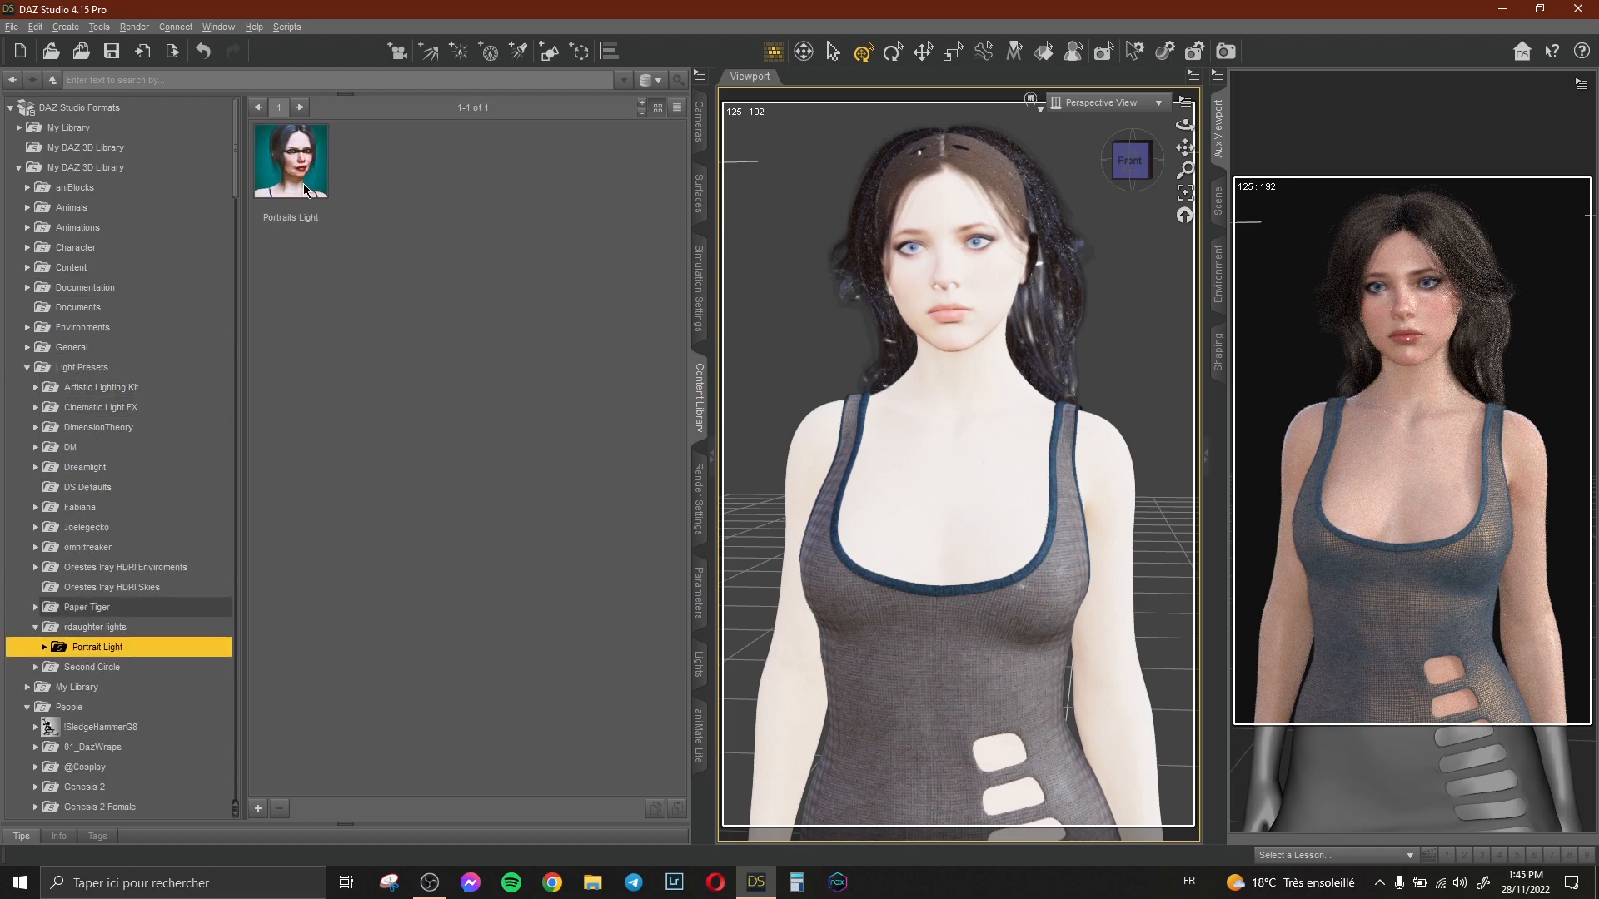
pyautogui.doubleClick(302, 188)
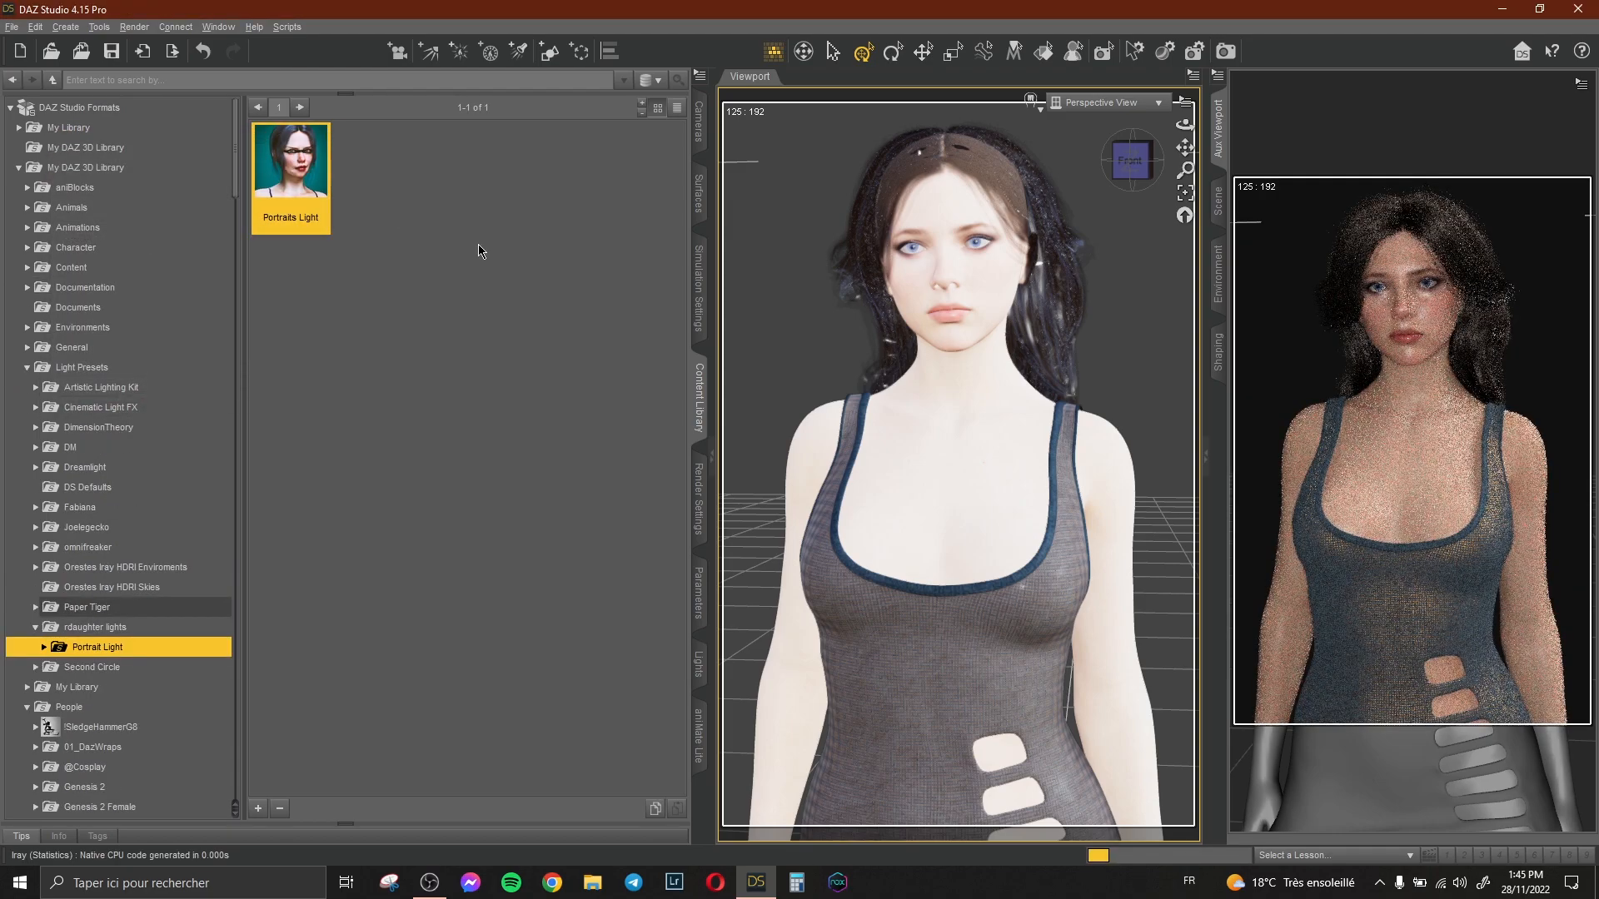
# Try the Rotate Evironment lighting presets at 90, 60 and 30 degrees, ending on RD 02 Rotate 60.
pyautogui.doubleClick(161, 650)
pyautogui.click(153, 668)
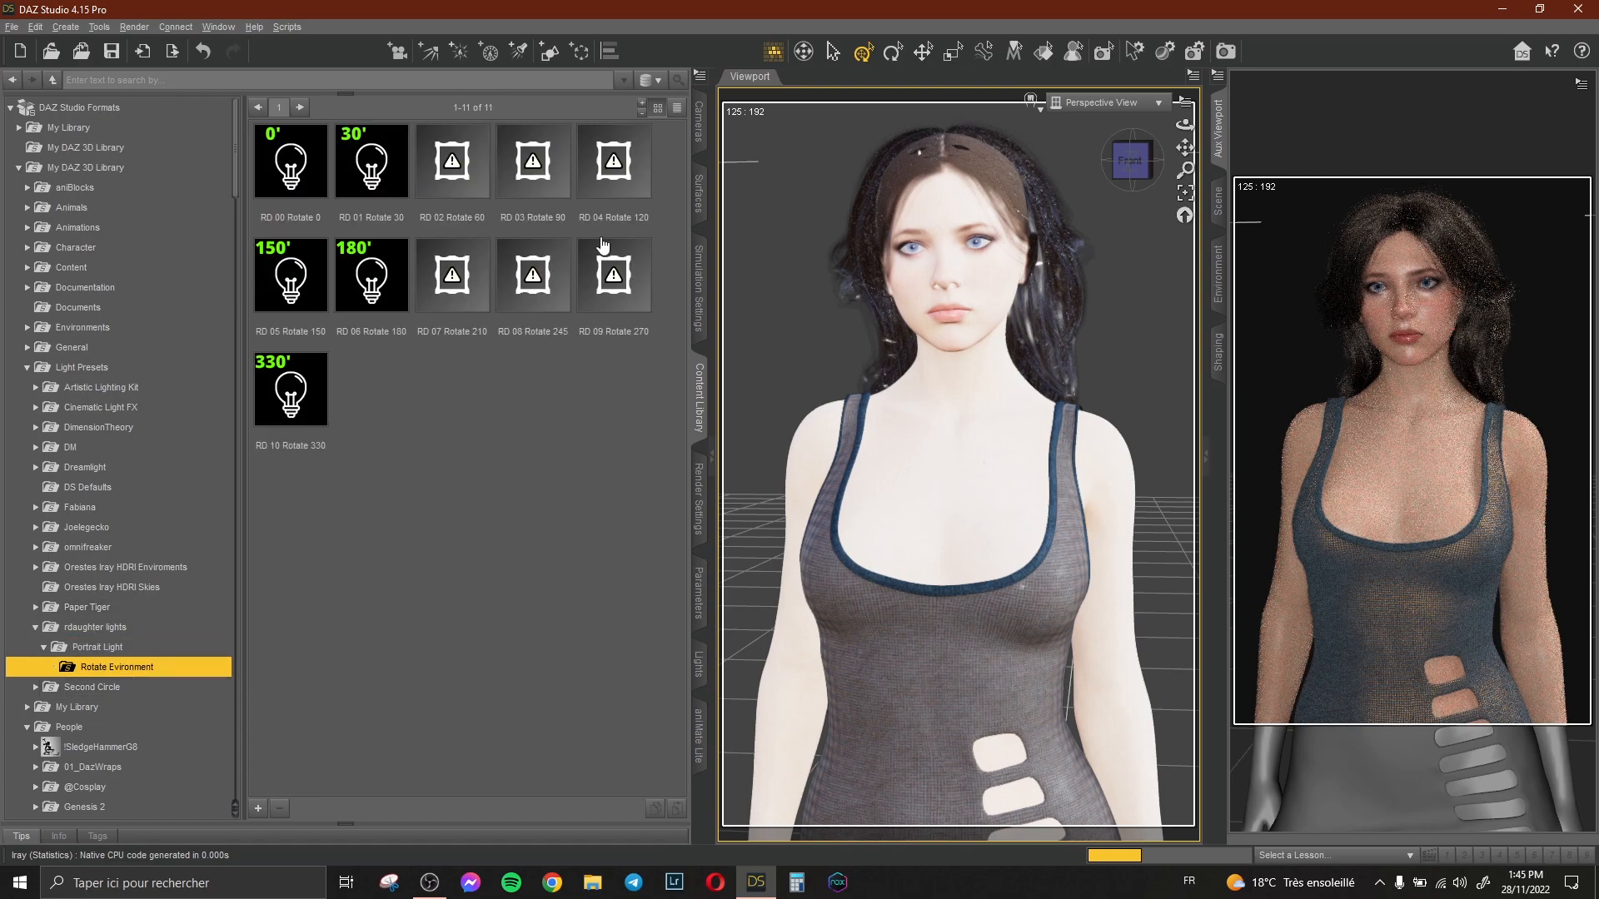
pyautogui.doubleClick(535, 166)
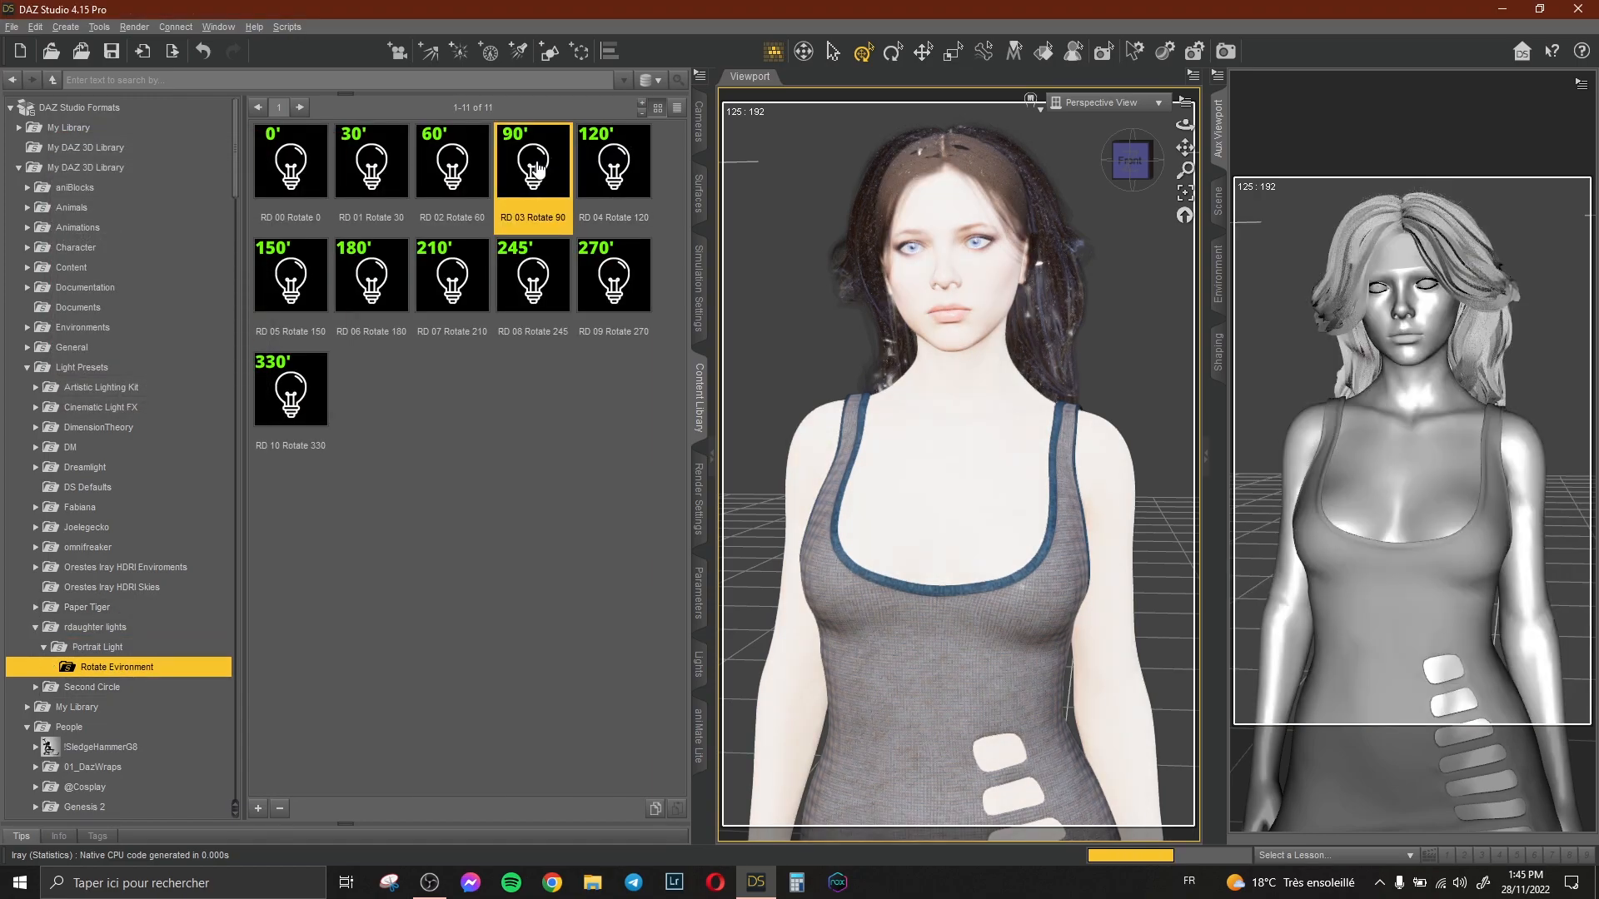
pyautogui.doubleClick(450, 167)
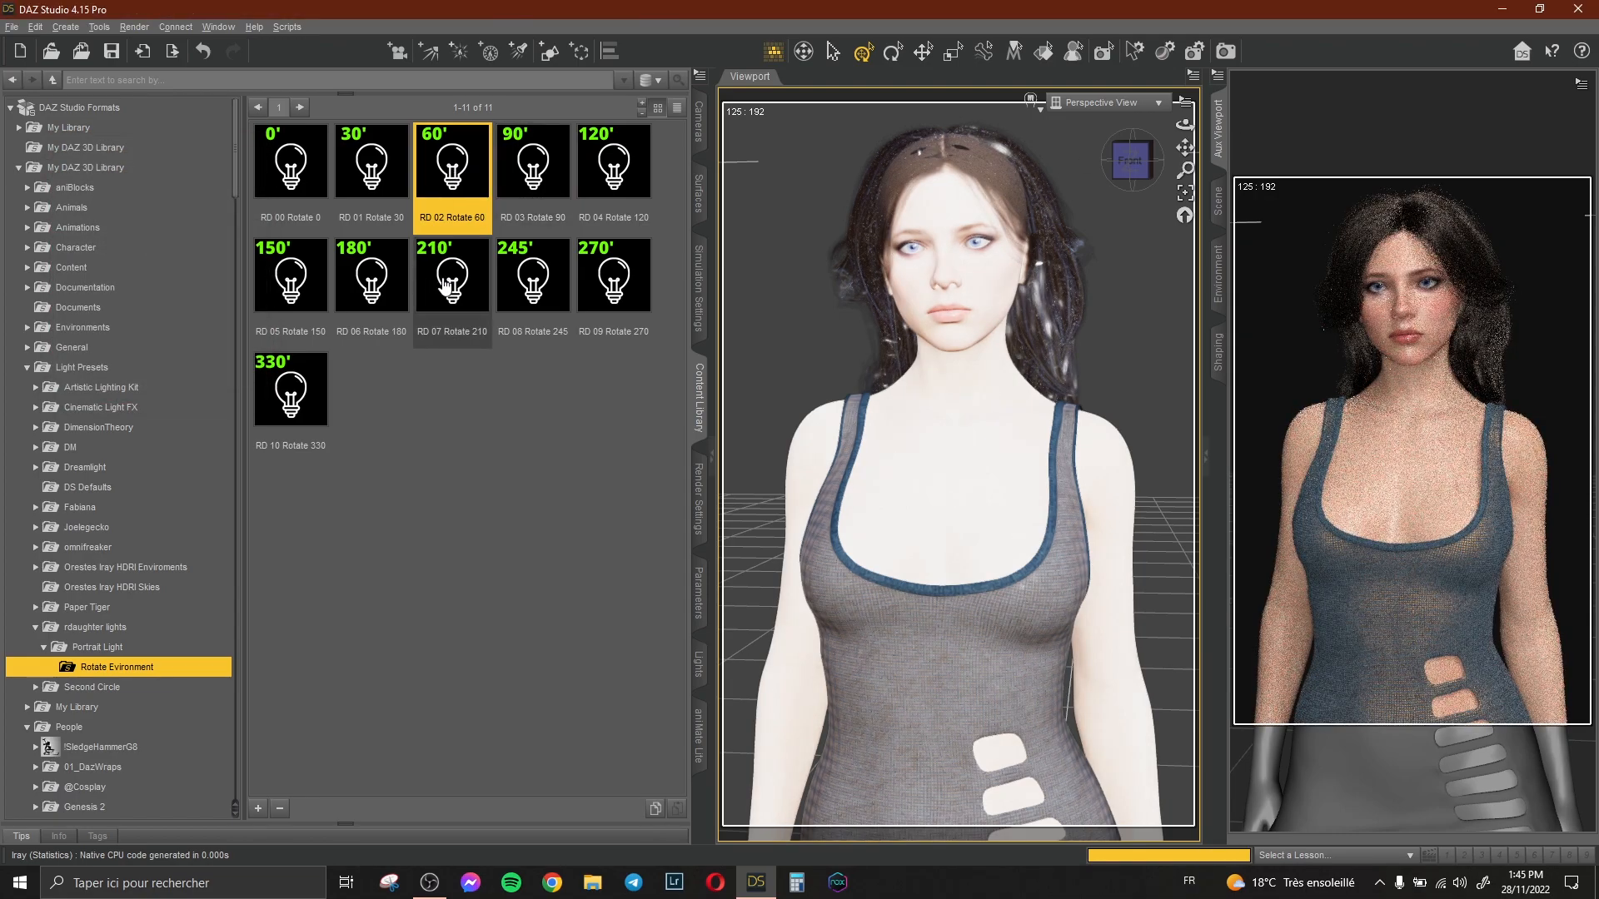
pyautogui.doubleClick(375, 173)
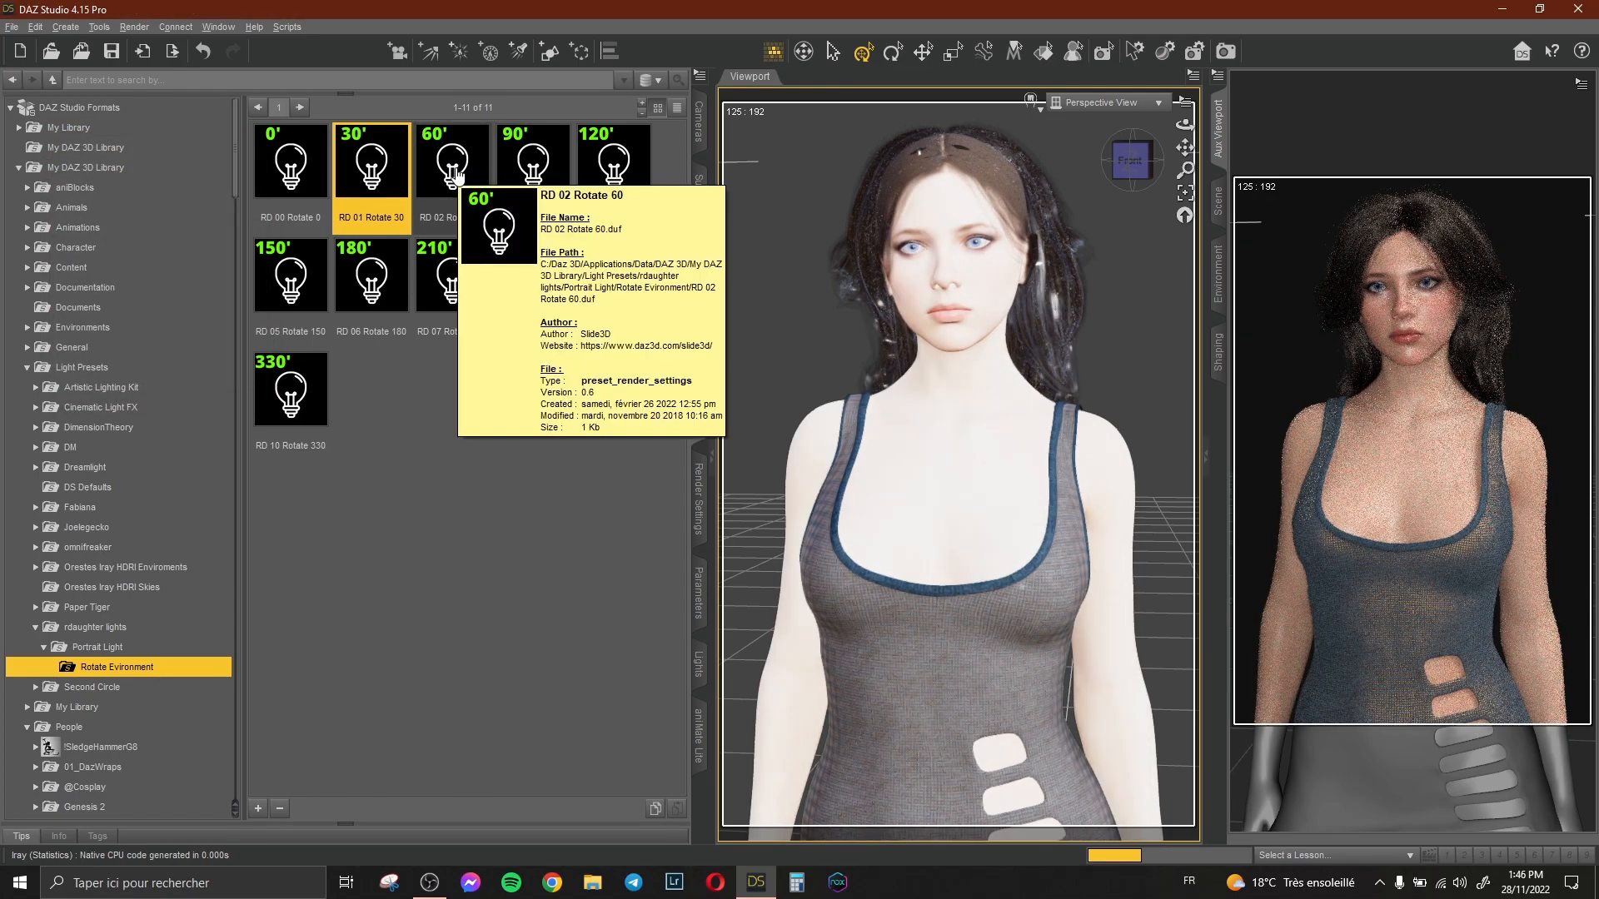
pyautogui.doubleClick(457, 173)
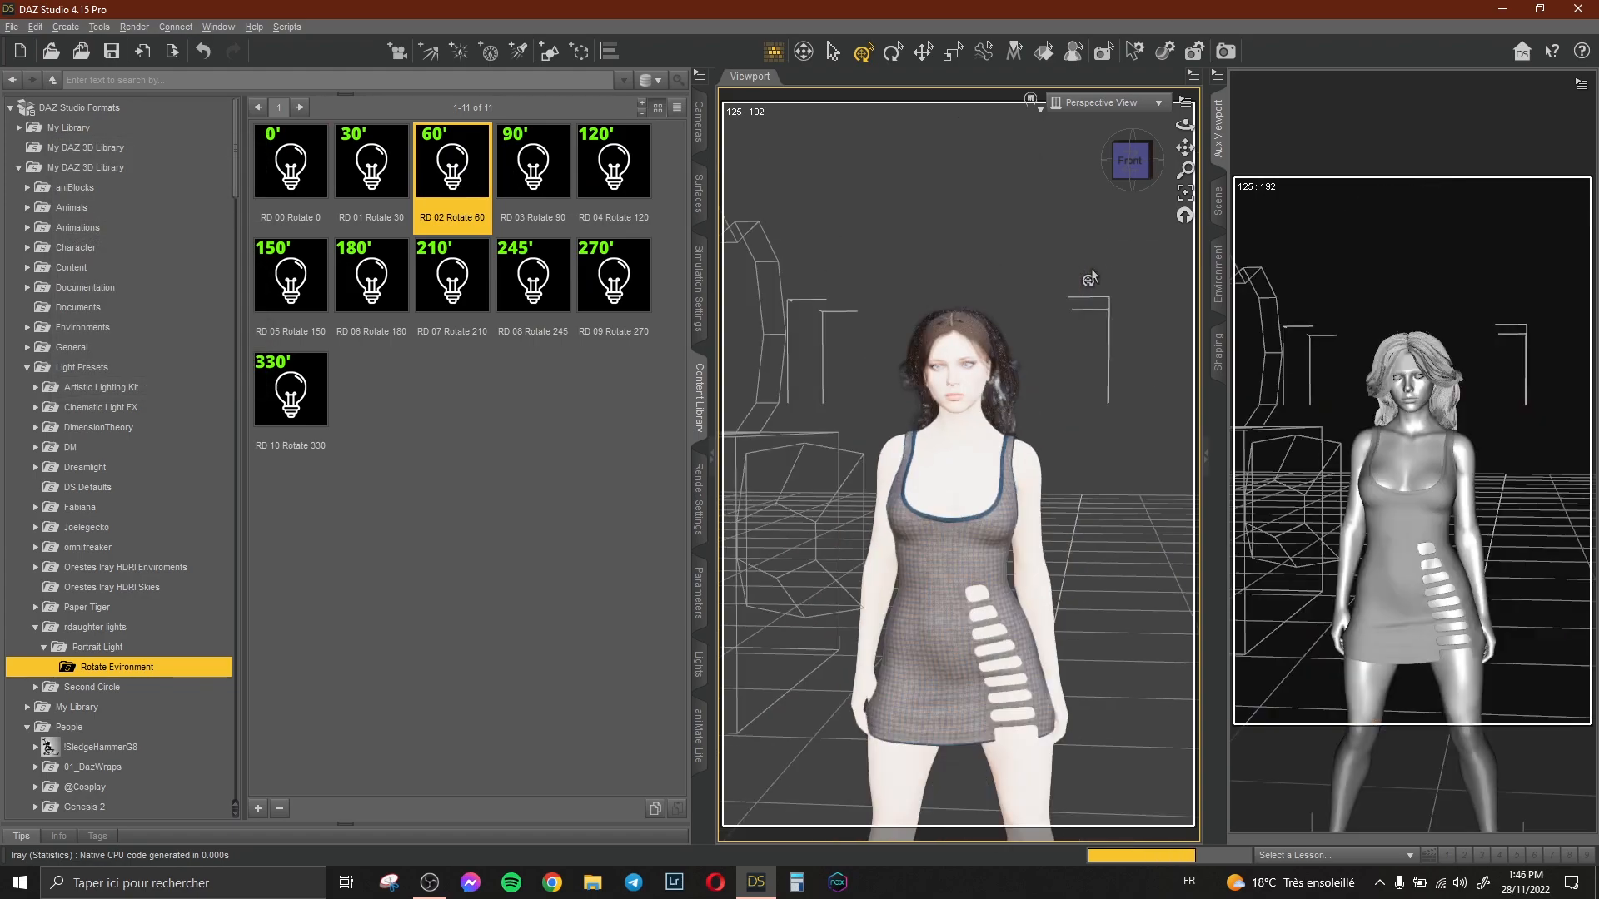
# Create a new point light with default settings and move it up above the figure's head.
pyautogui.click(70, 28)
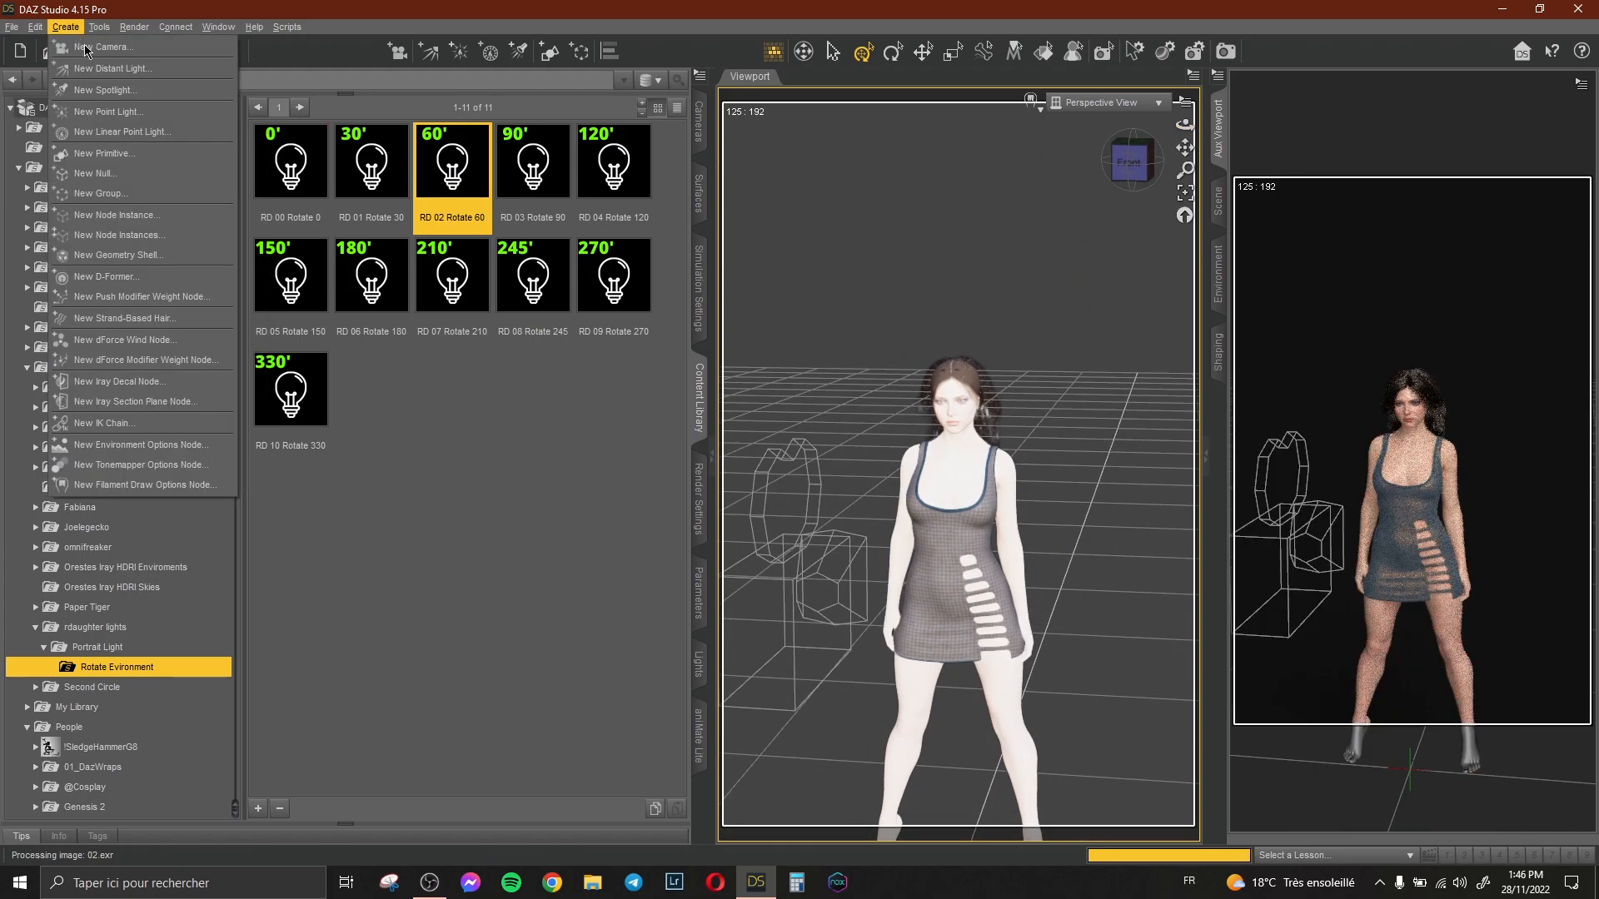
pyautogui.click(137, 111)
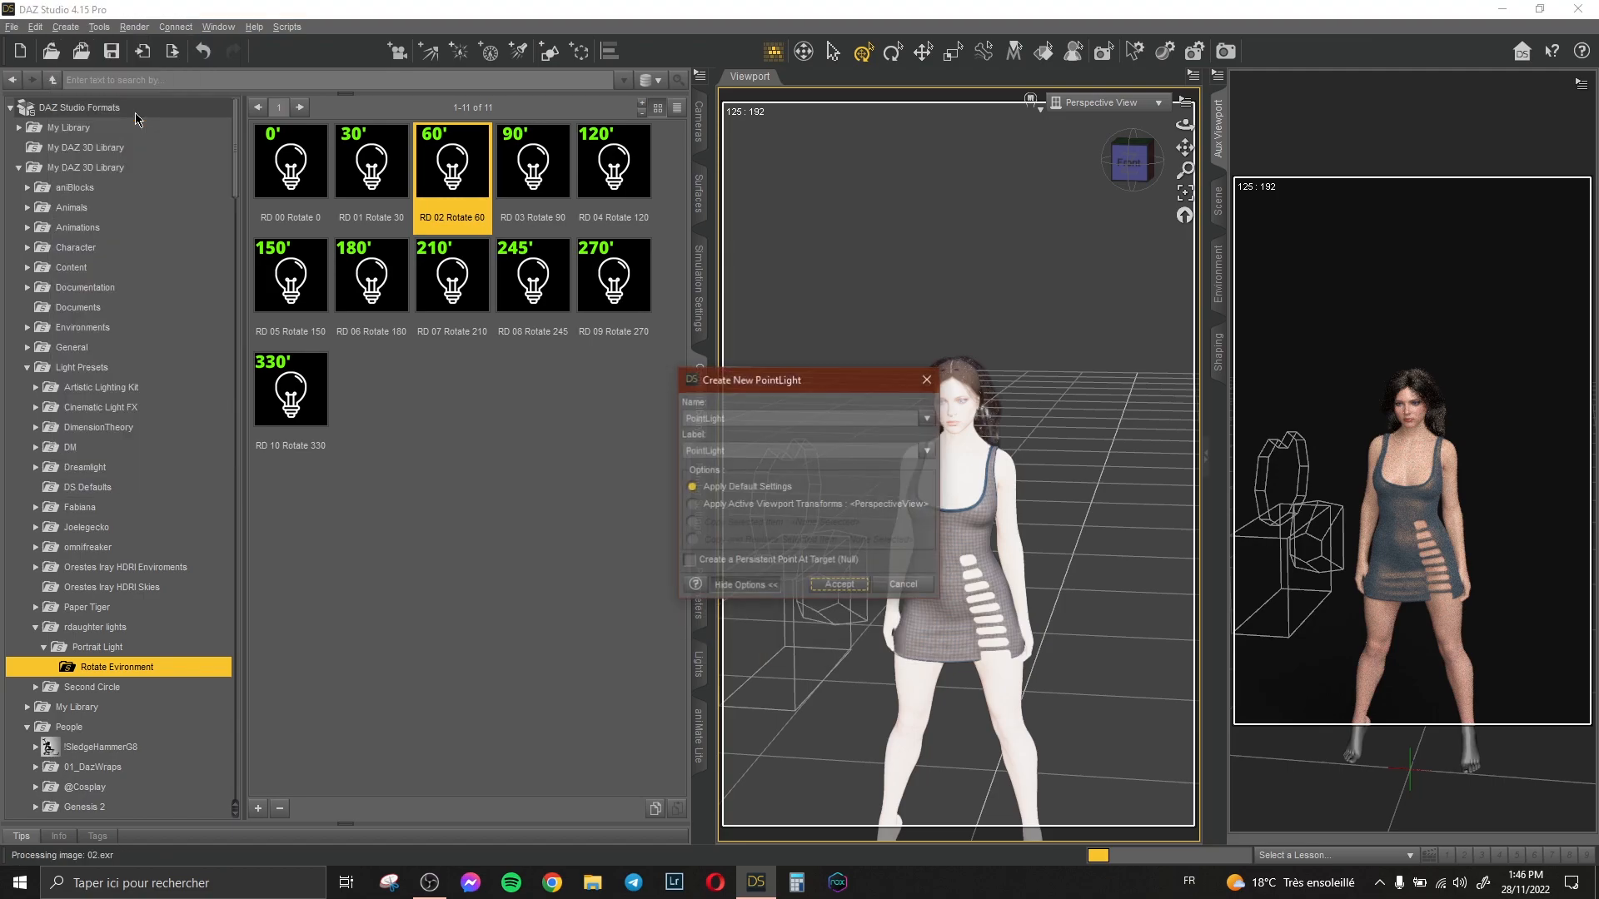
pyautogui.click(838, 585)
pyautogui.moveTo(956, 756); pyautogui.dragTo(956, 176)
# Switch the viewport back to the Camera view.
pyautogui.click(1093, 103)
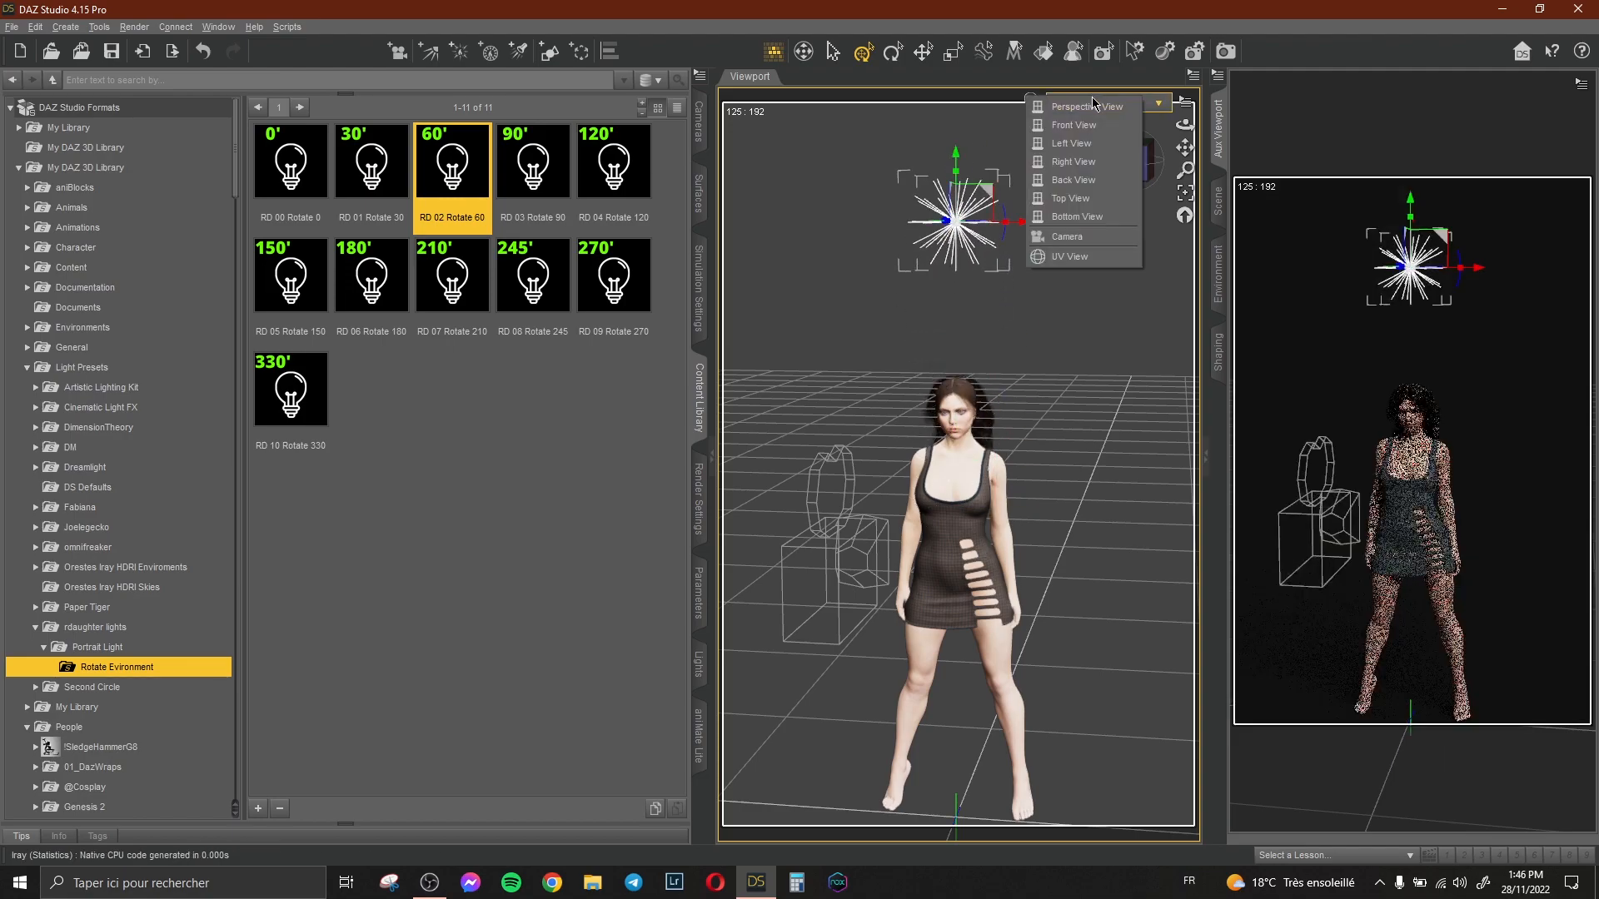
pyautogui.click(1067, 236)
pyautogui.click(1499, 85)
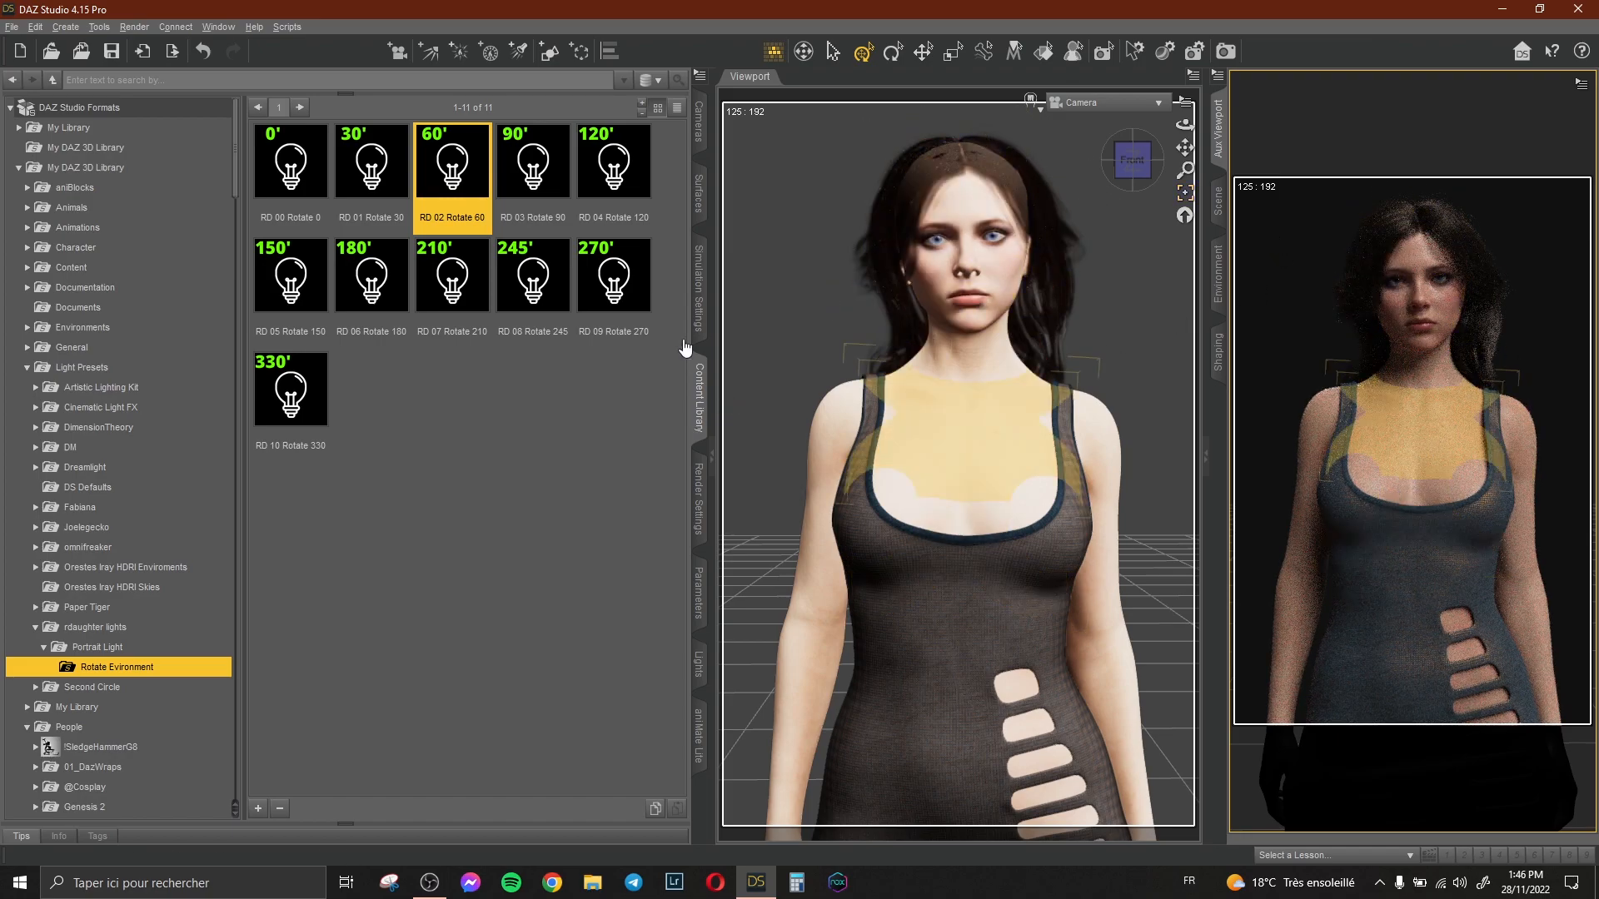
# Compare the RD 03 Rotate 90, RD 01 Rotate 30 and RD 02 Rotate 60 environment presets, keeping Rotate 60.
pyautogui.moveTo(537, 174)
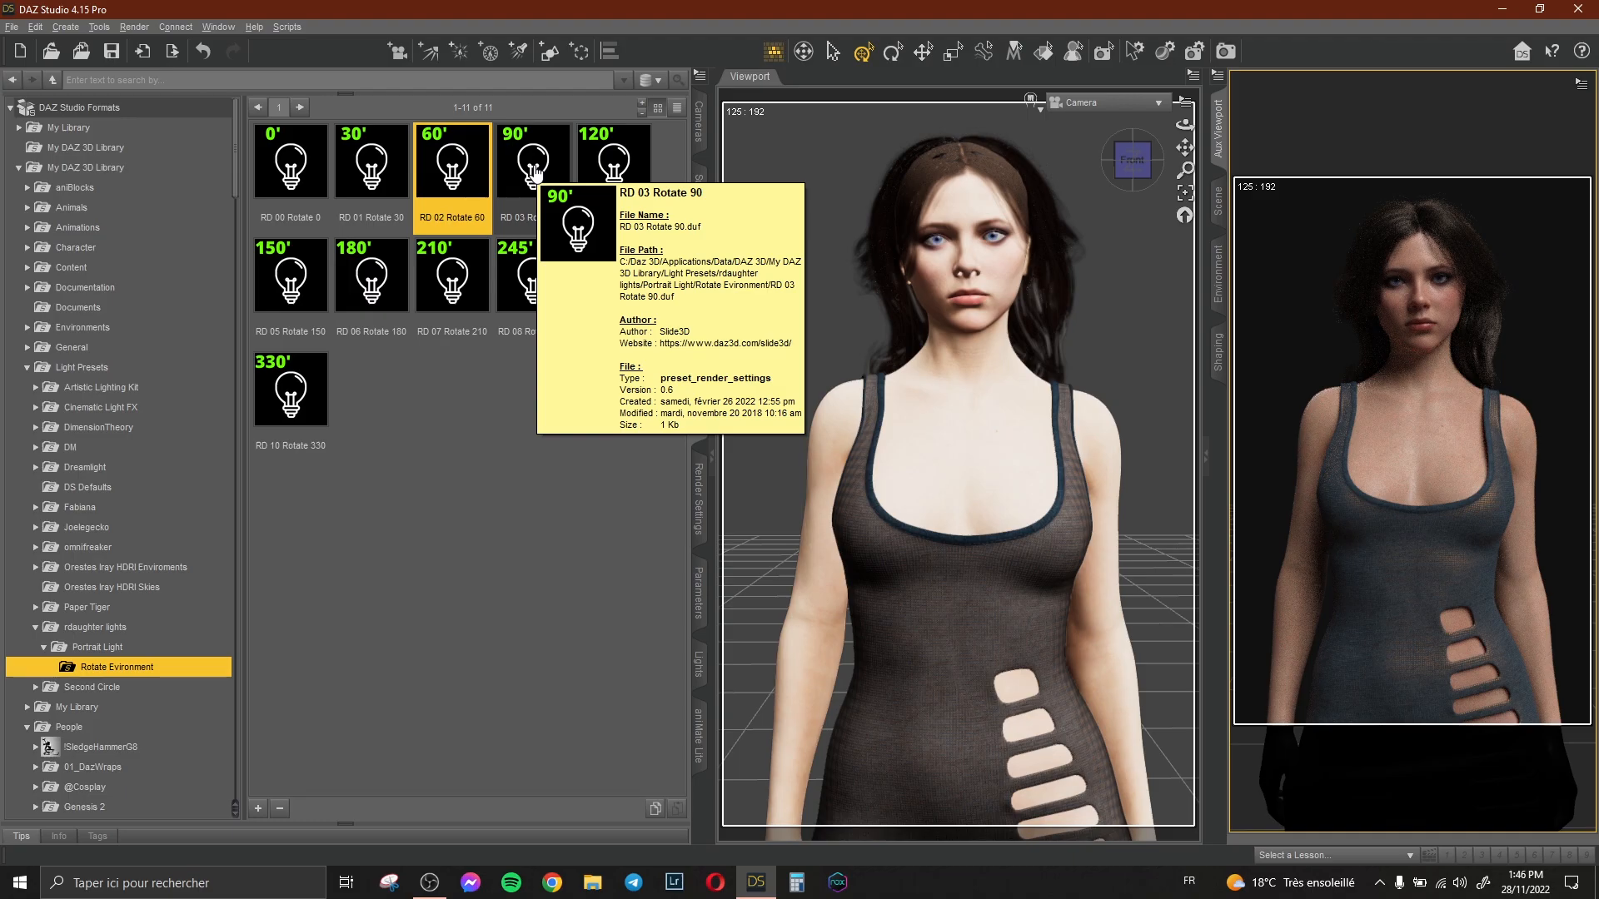
pyautogui.doubleClick(537, 173)
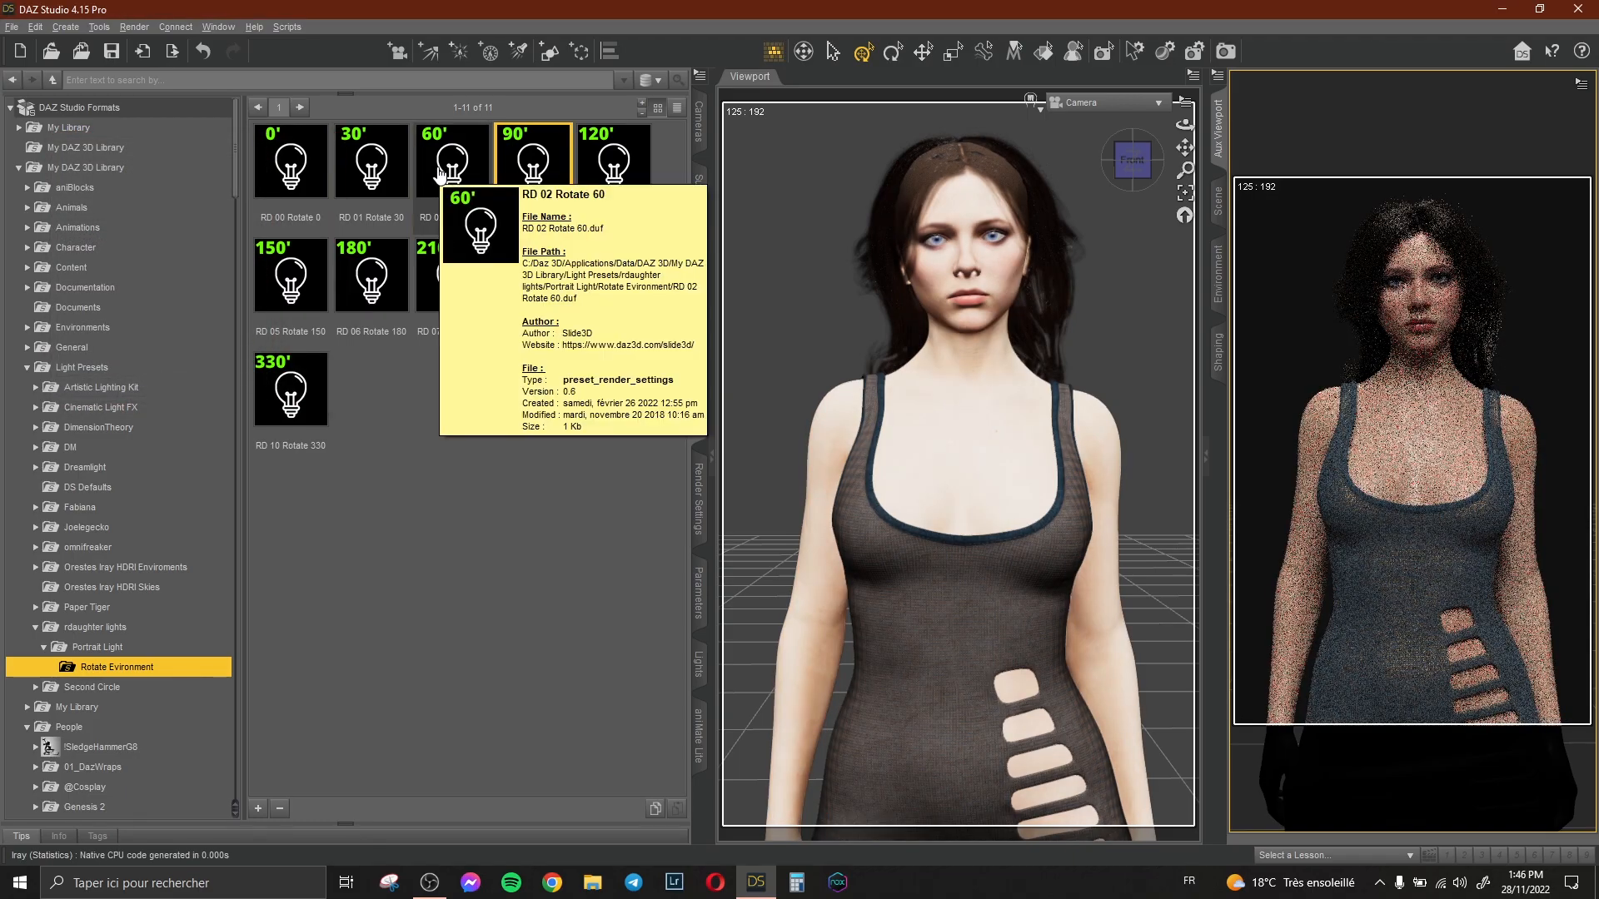
pyautogui.doubleClick(396, 170)
pyautogui.doubleClick(464, 168)
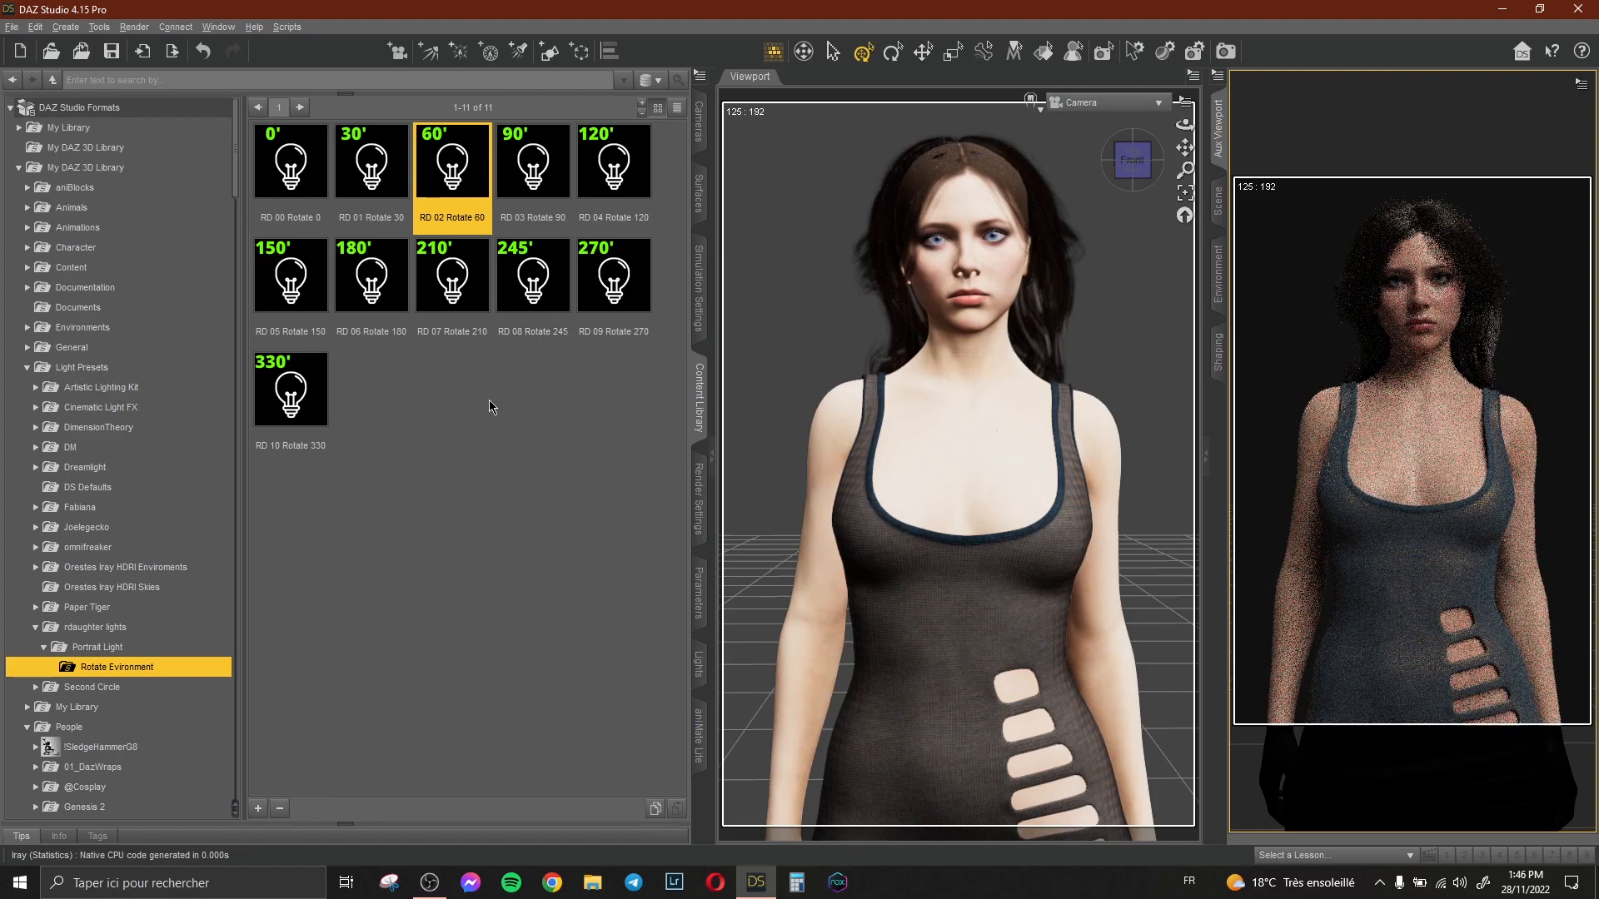
pyautogui.click(489, 404)
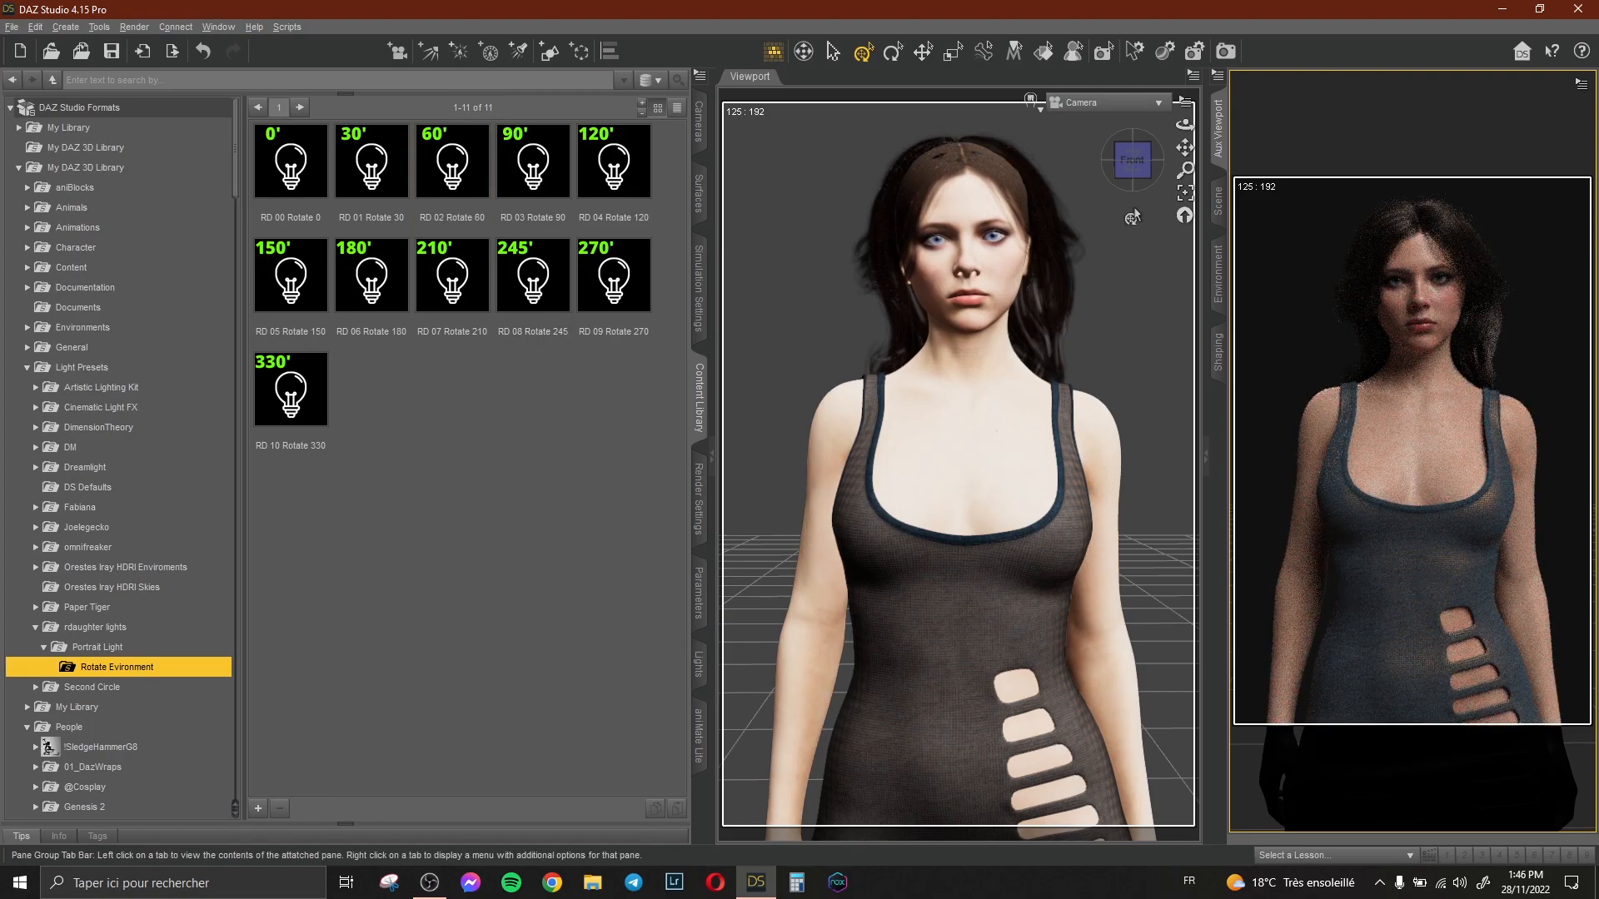
# Select the Genesis 8 Female figure and try the rdaughter TOOLS body shape presets B and D, keeping shape D.
pyautogui.click(1219, 204)
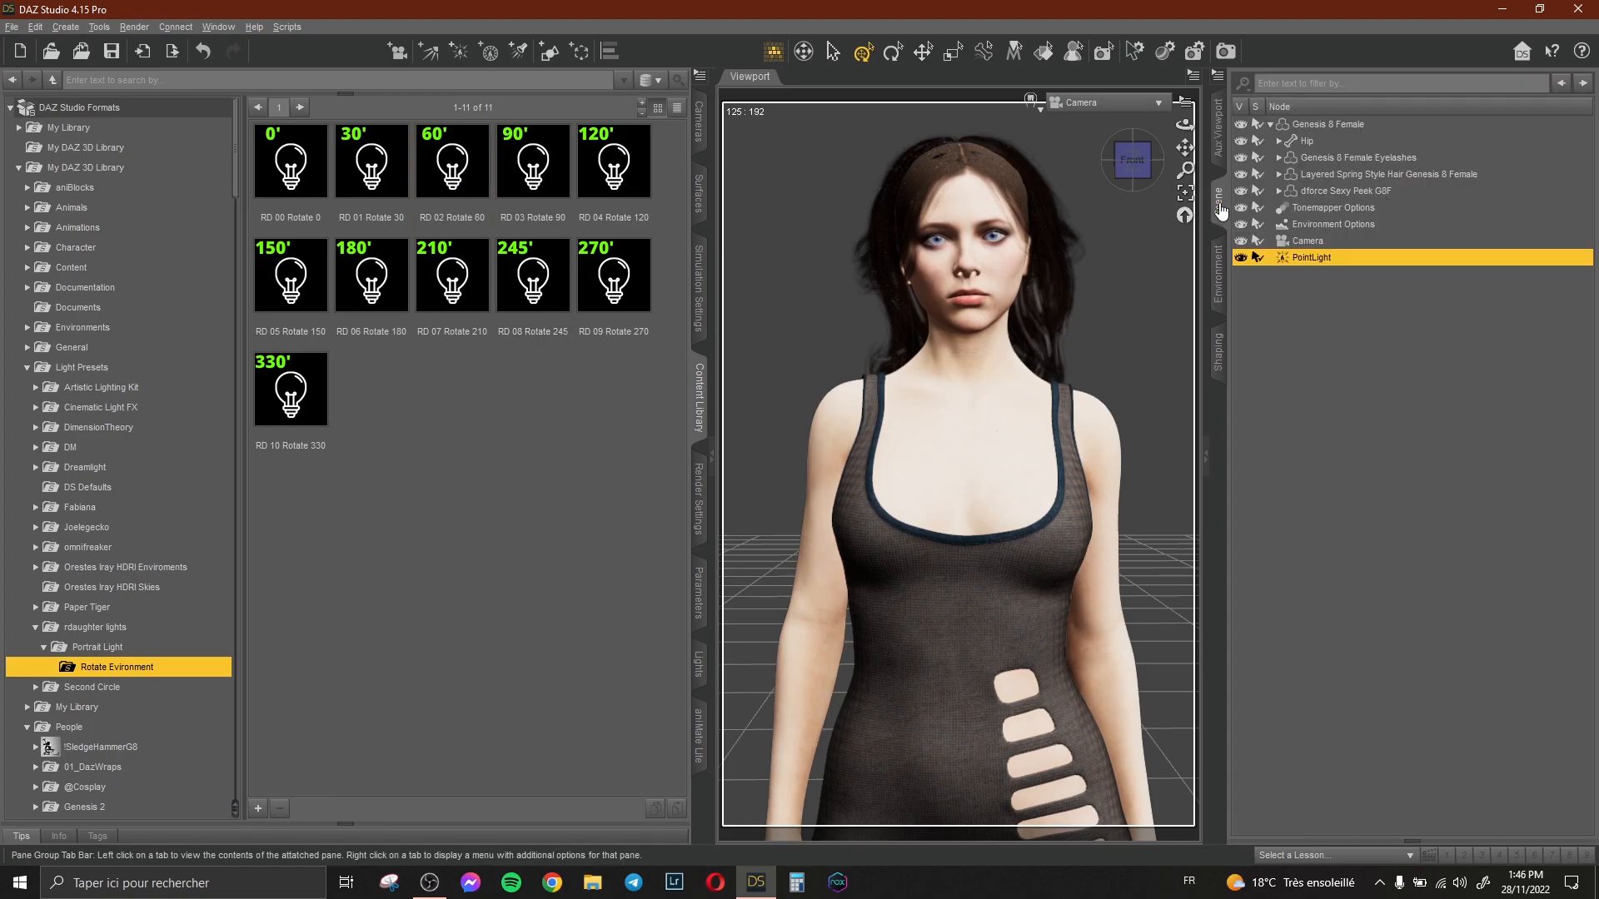
pyautogui.click(1332, 127)
pyautogui.scroll(-8, 138, 425)
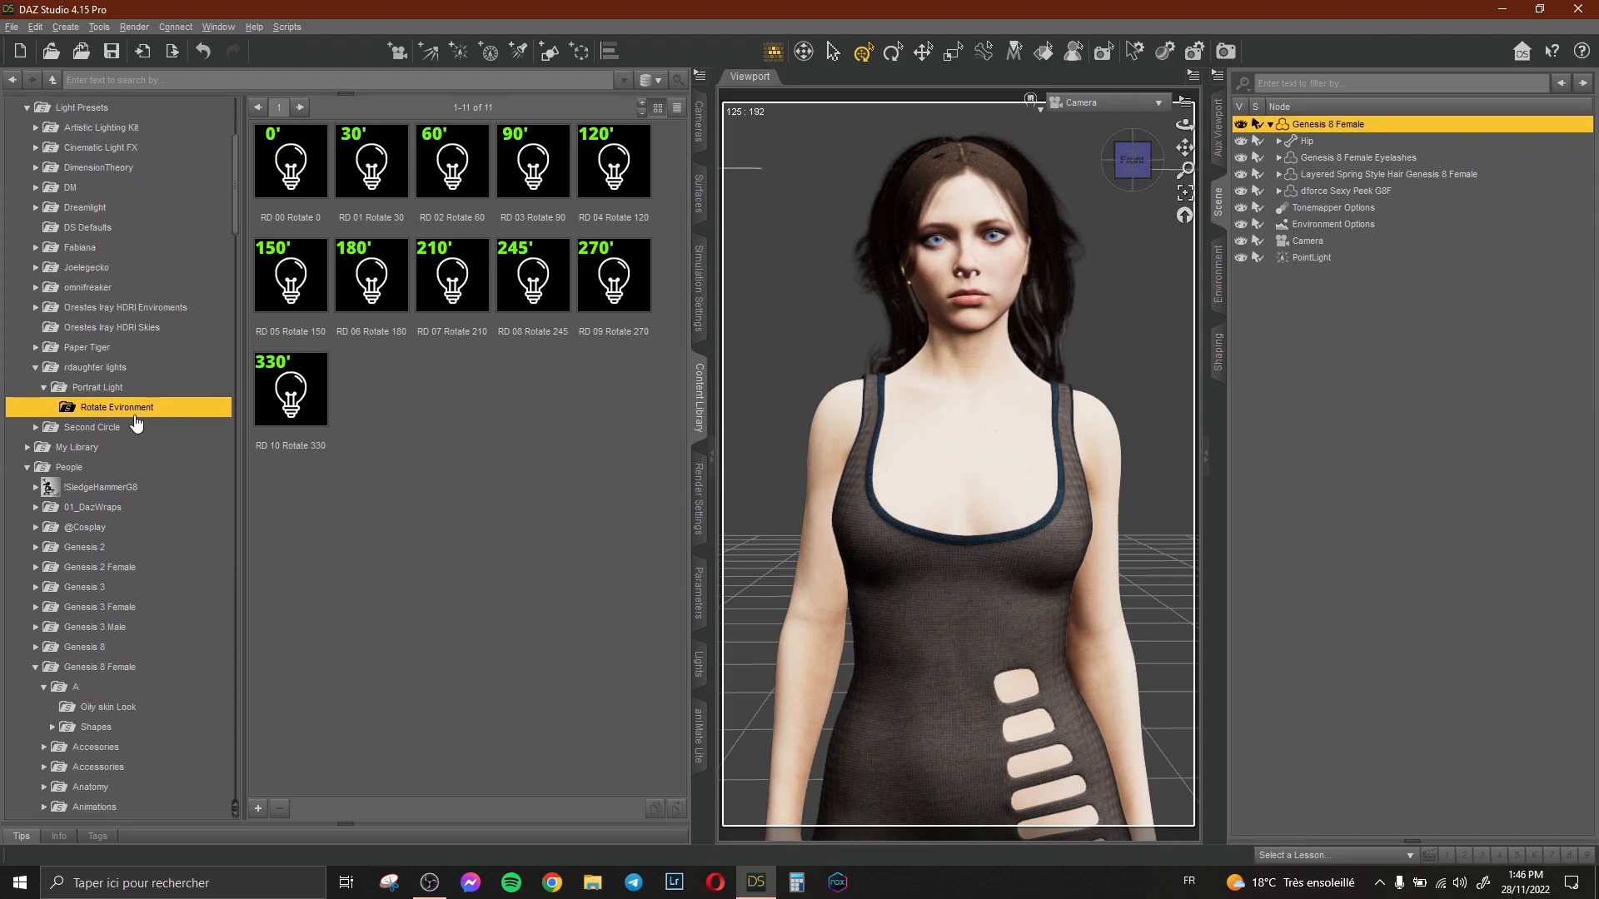
pyautogui.click(95, 471)
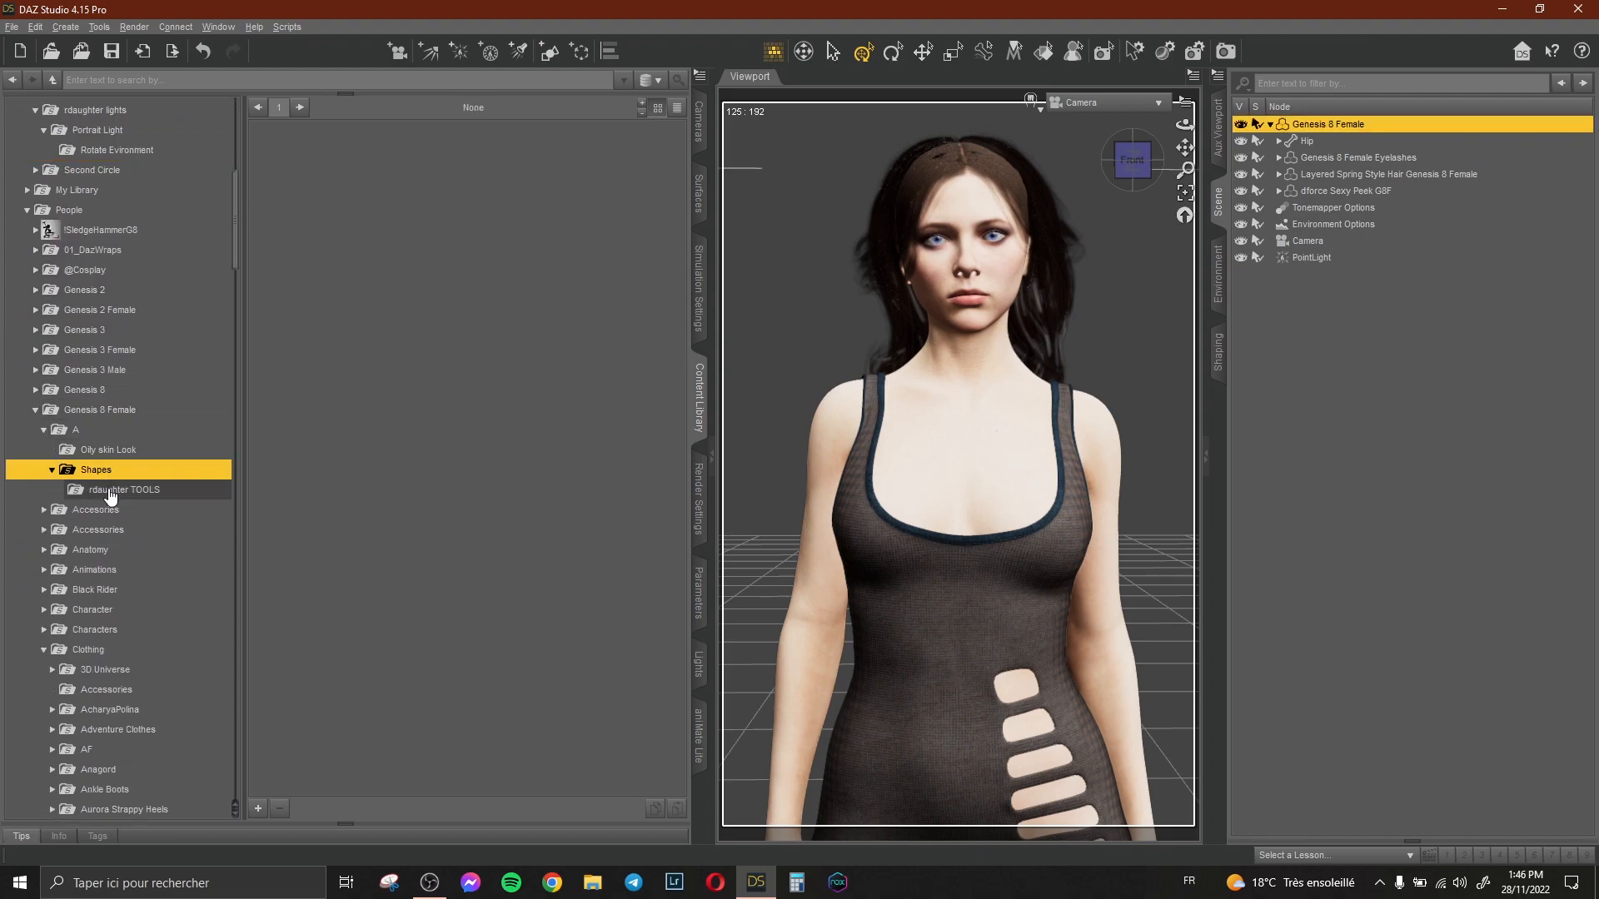
pyautogui.click(184, 490)
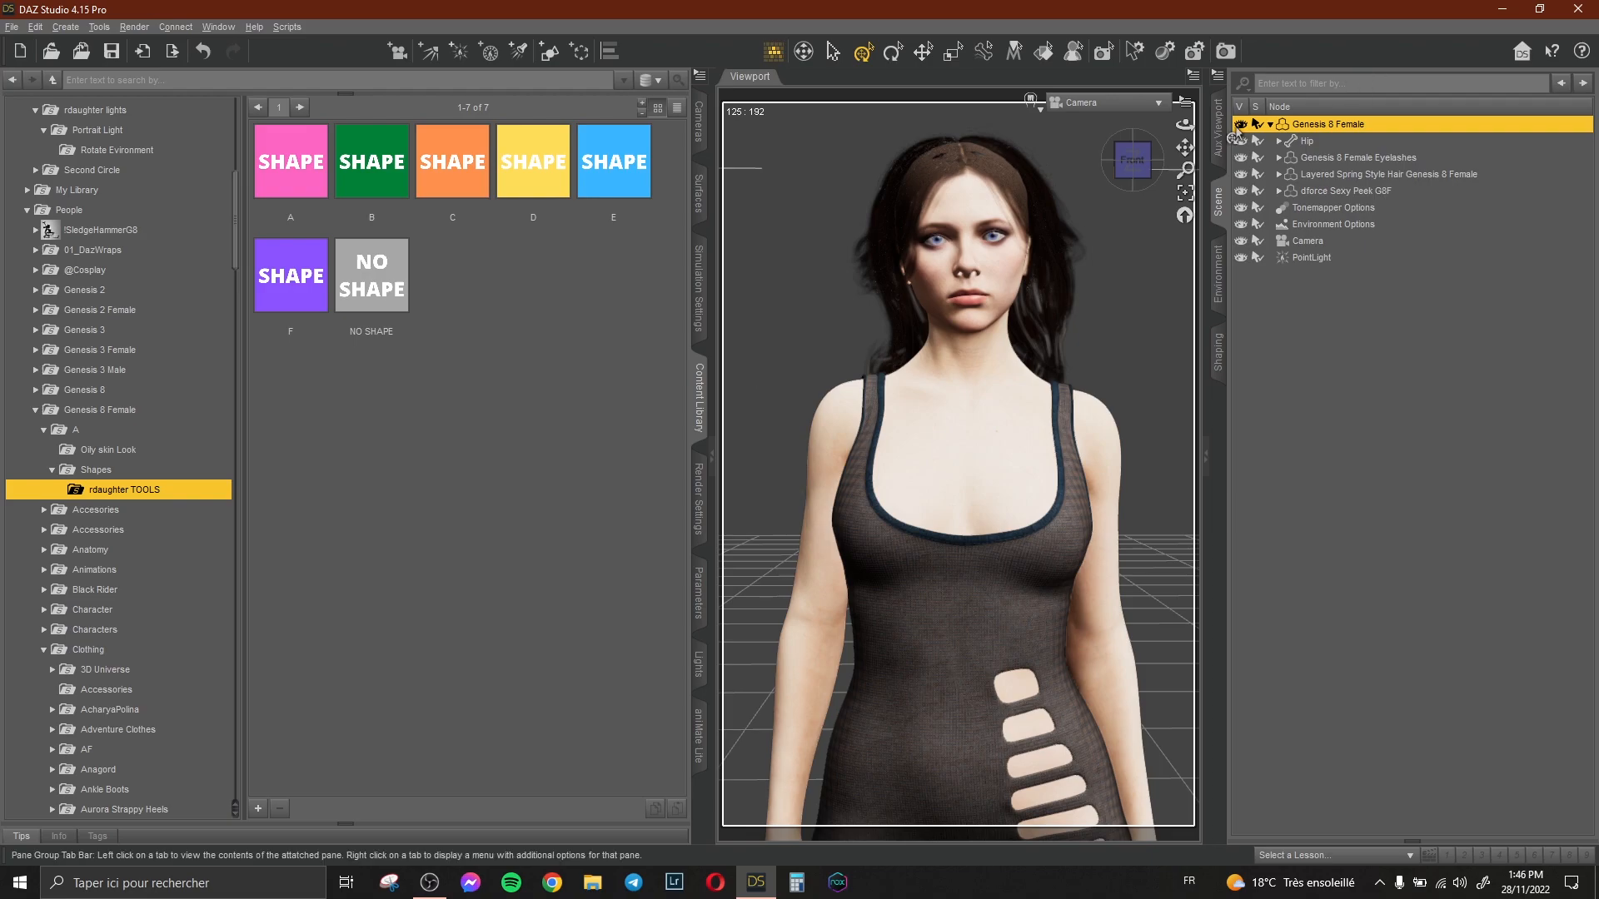
pyautogui.click(1219, 133)
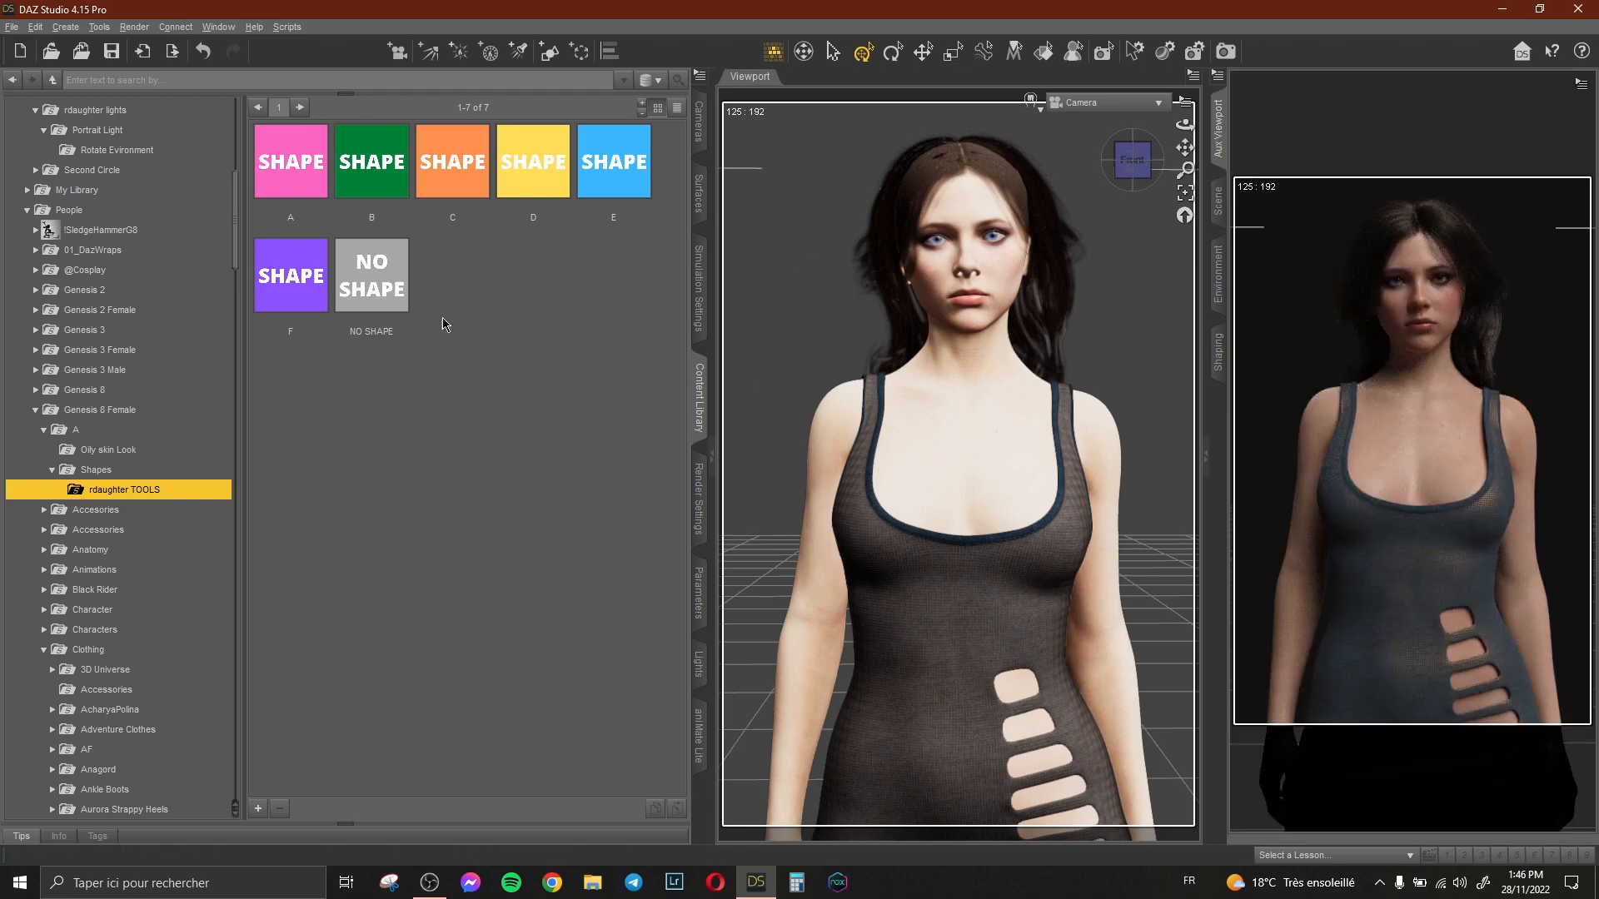
pyautogui.click(402, 190)
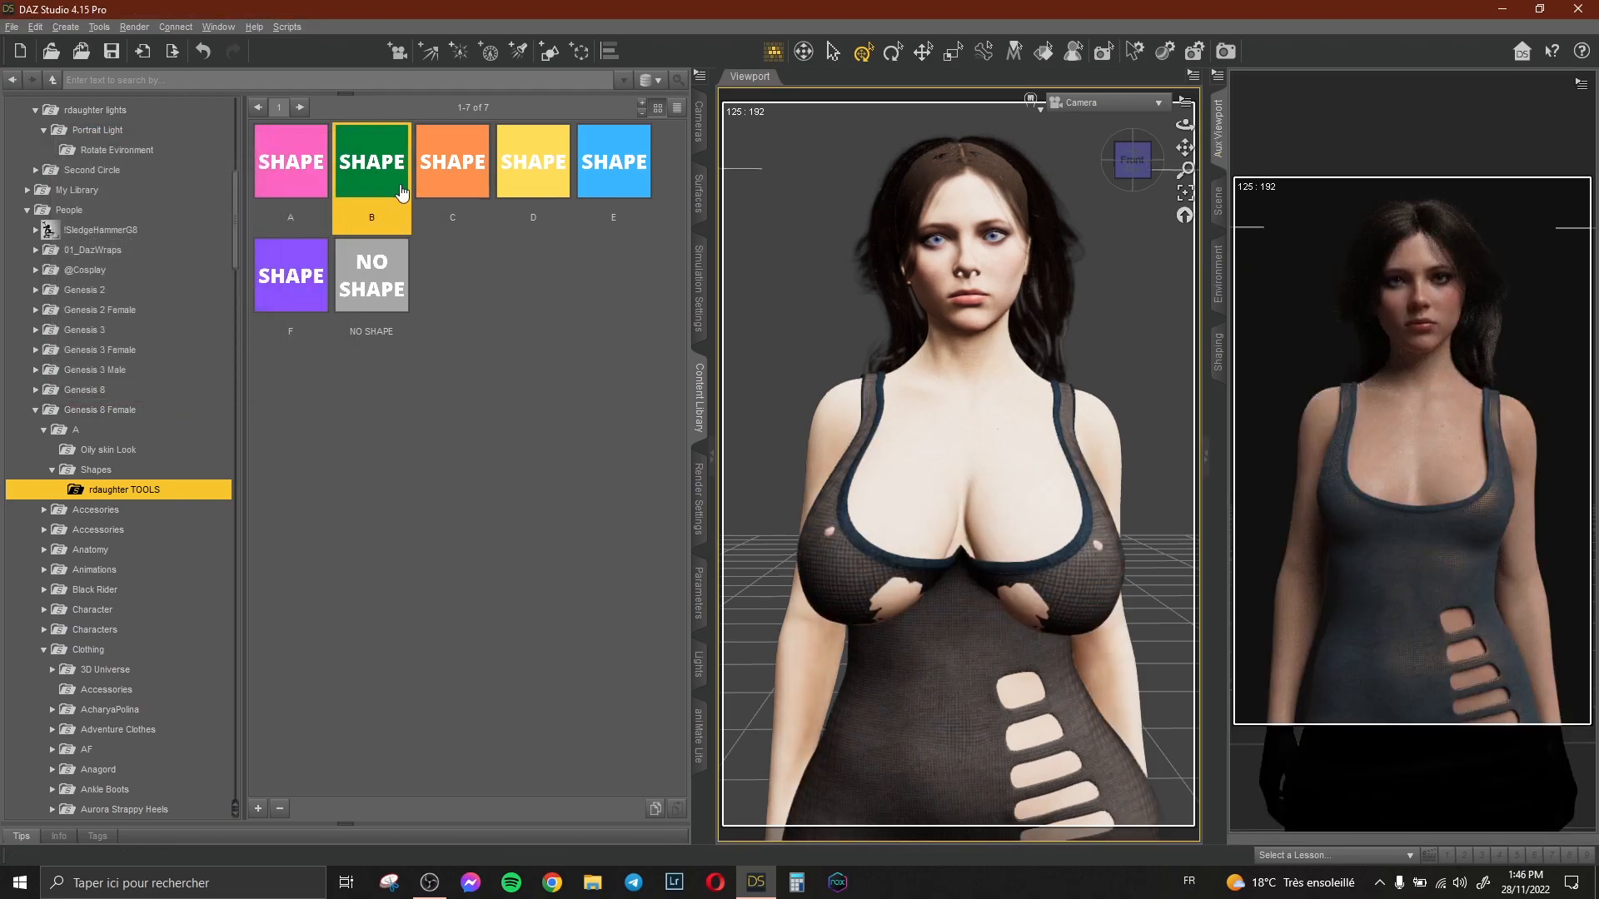
pyautogui.click(538, 185)
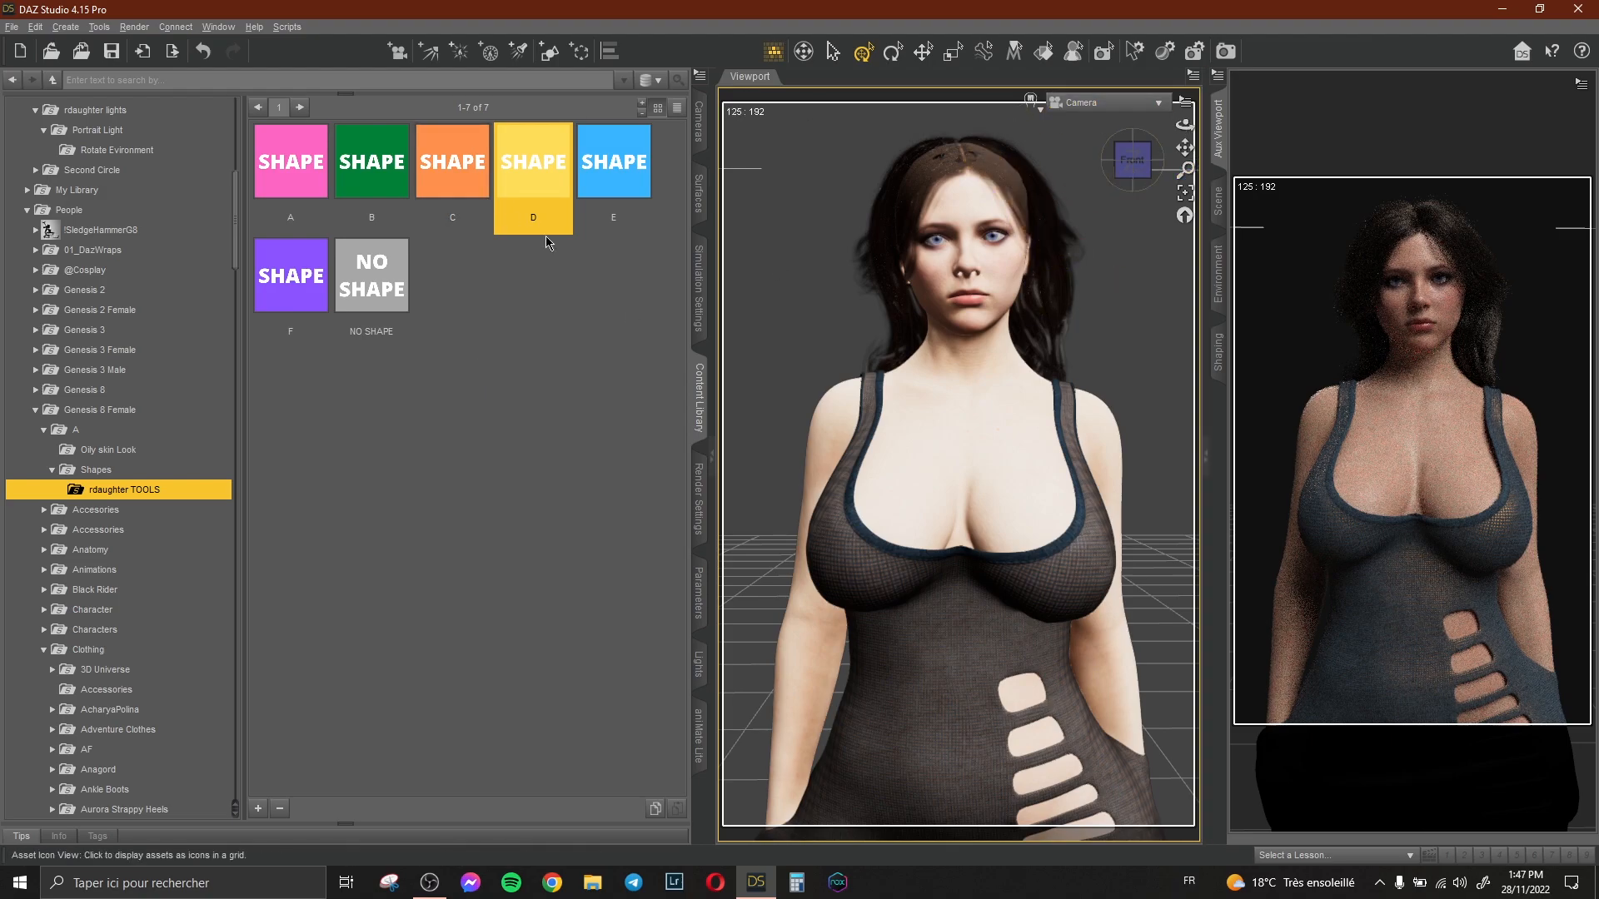
# Start a dForce simulation of the dress and cancel it partway.
pyautogui.click(1218, 201)
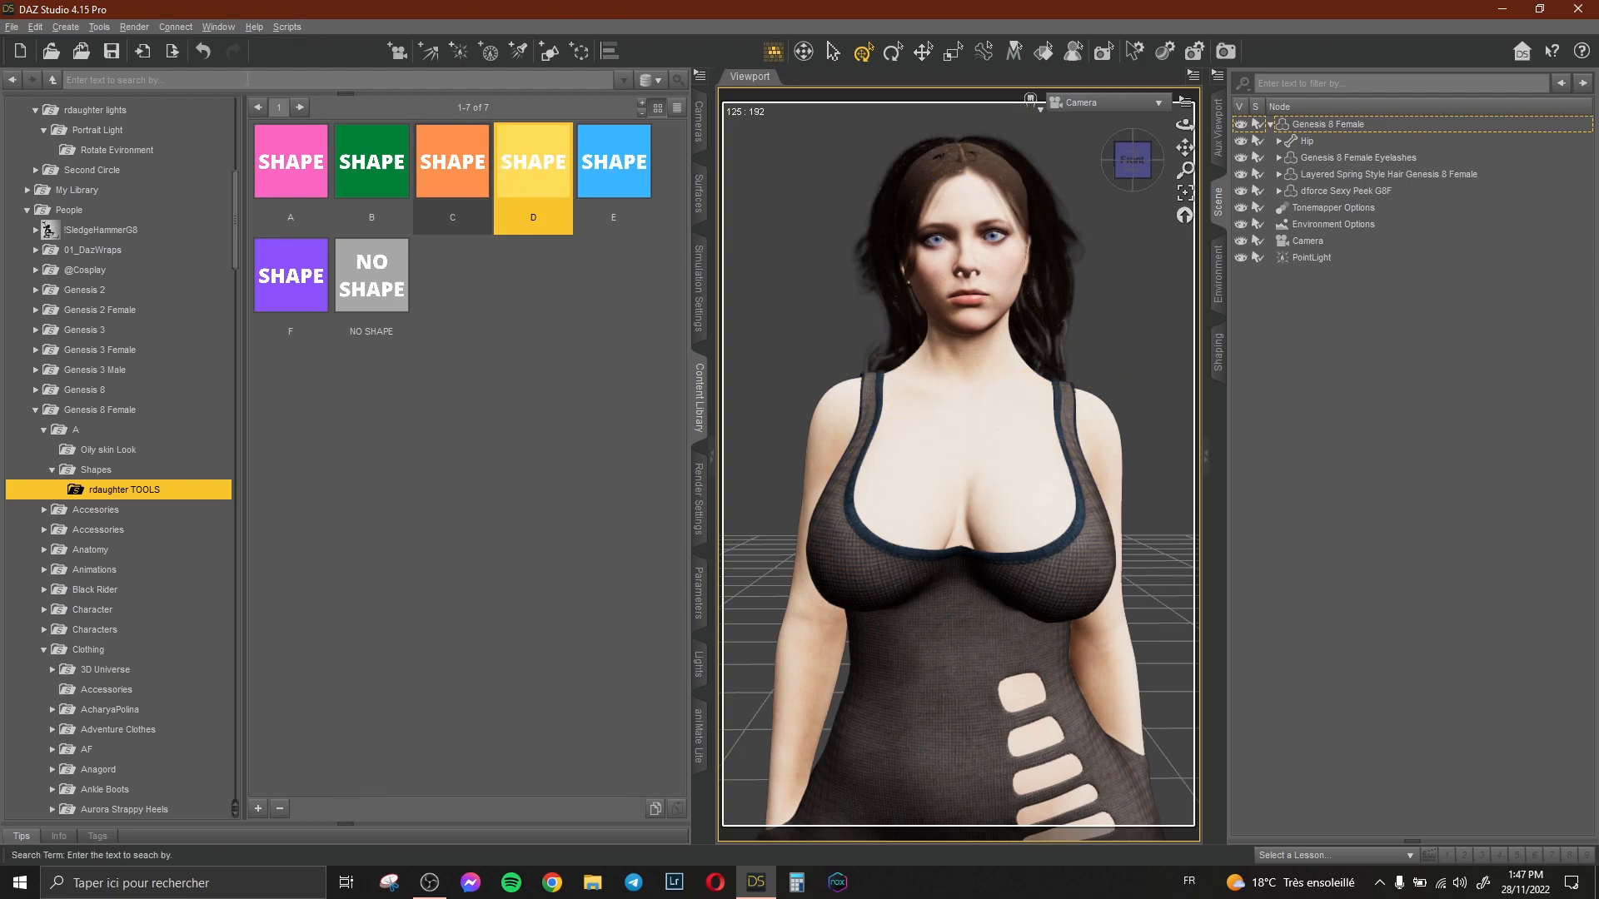
pyautogui.click(698, 287)
pyautogui.click(660, 75)
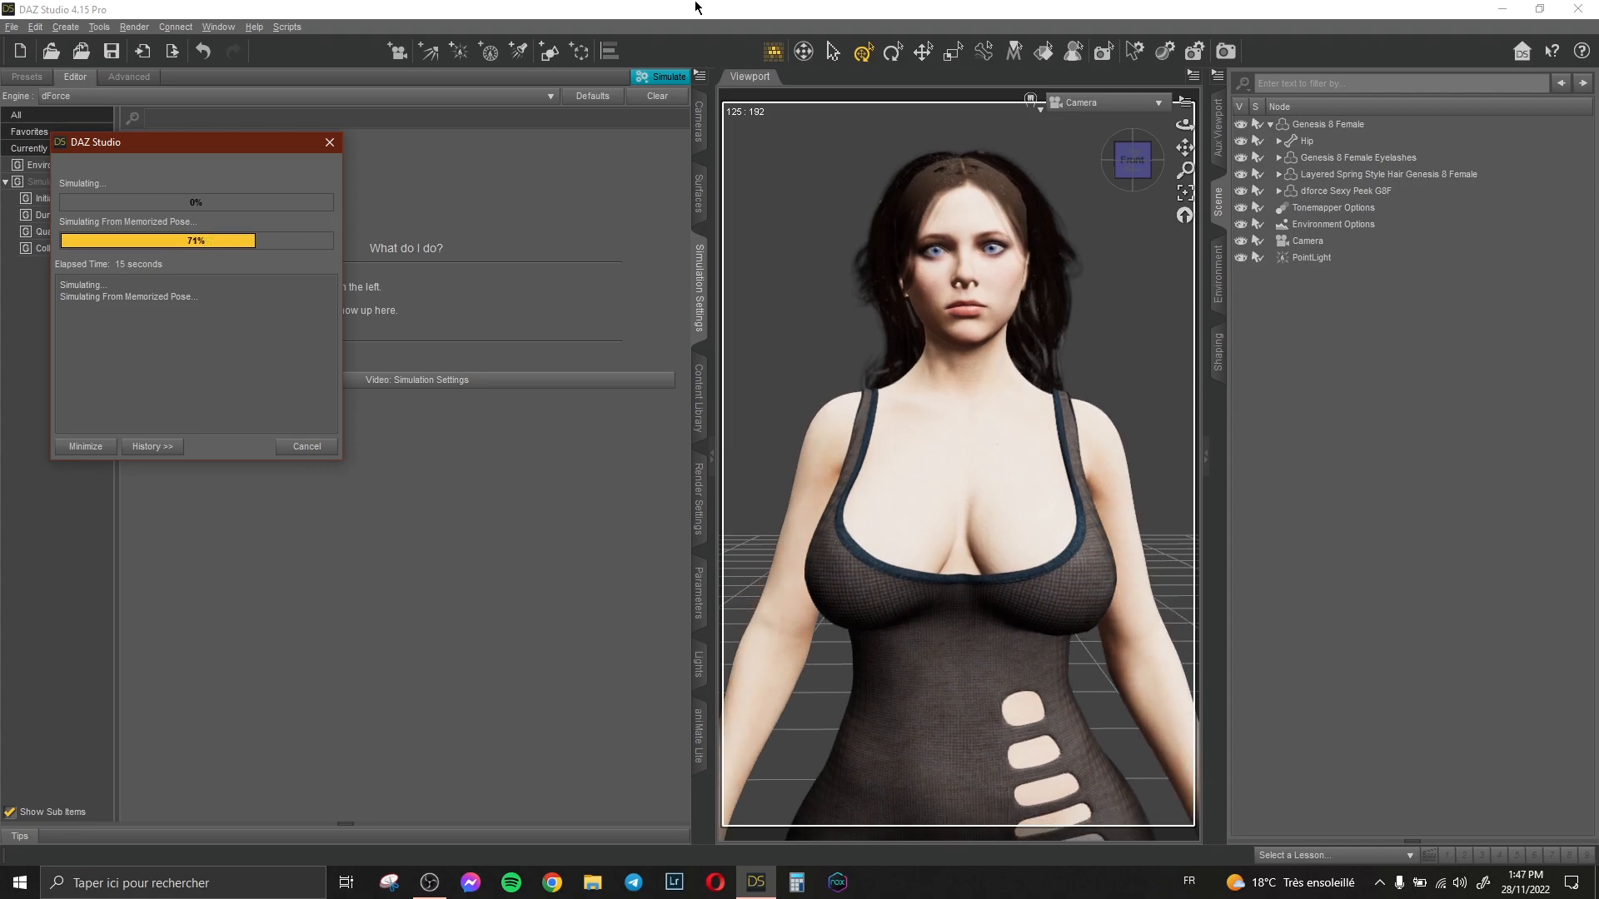
pyautogui.click(306, 447)
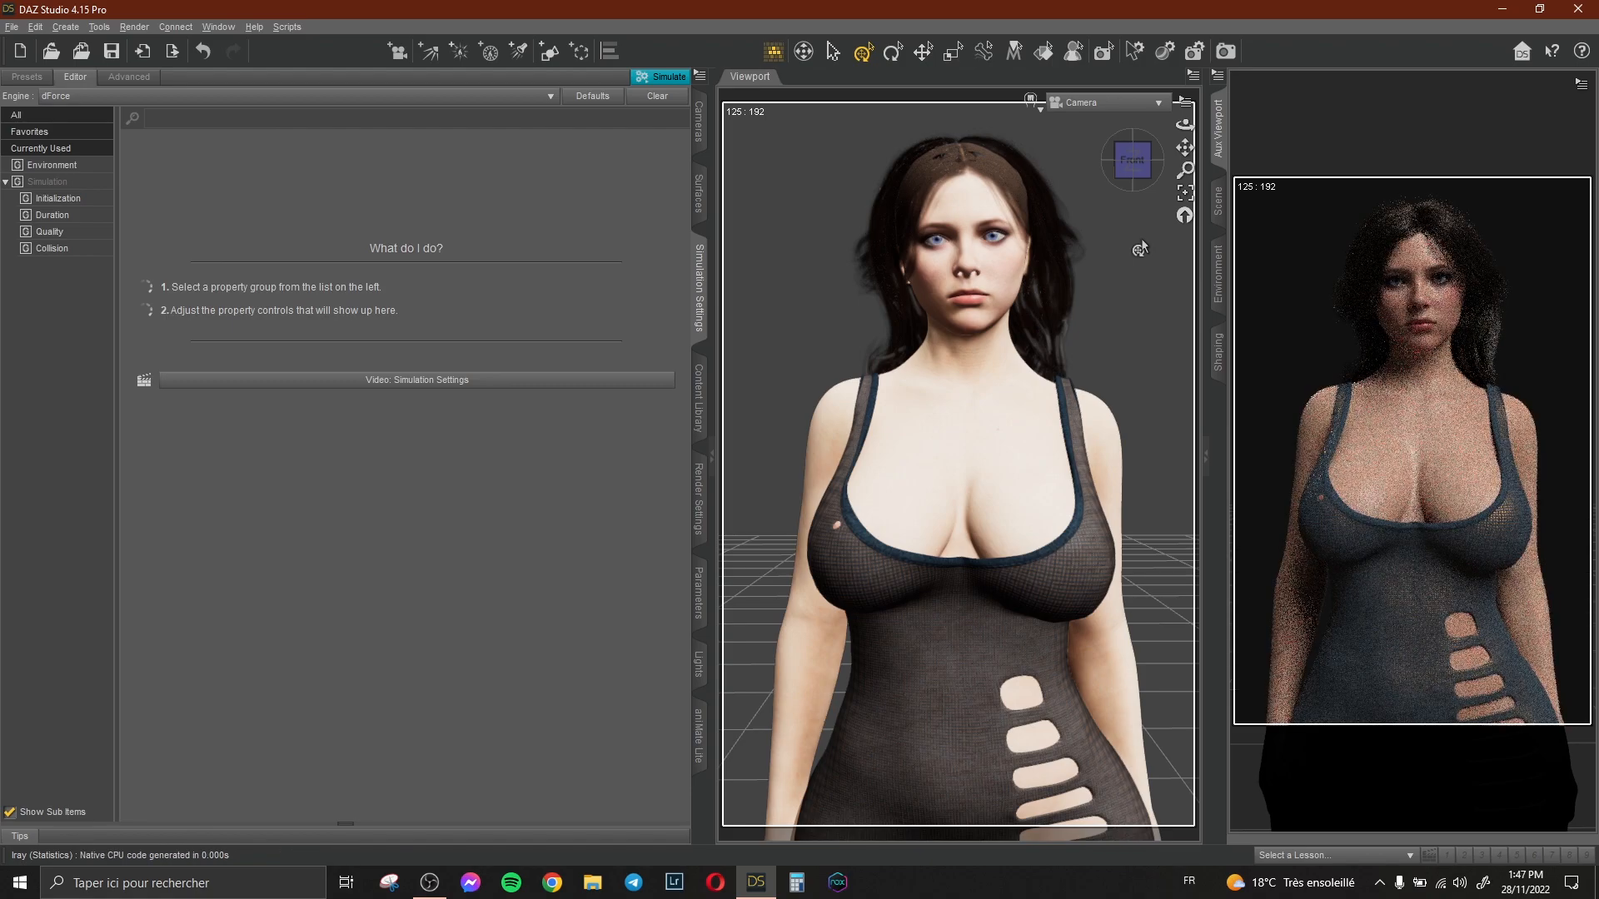
# Reselect the Genesis 8 Female figure, apply the NO SHAPE preset, and undo it.
pyautogui.click(700, 420)
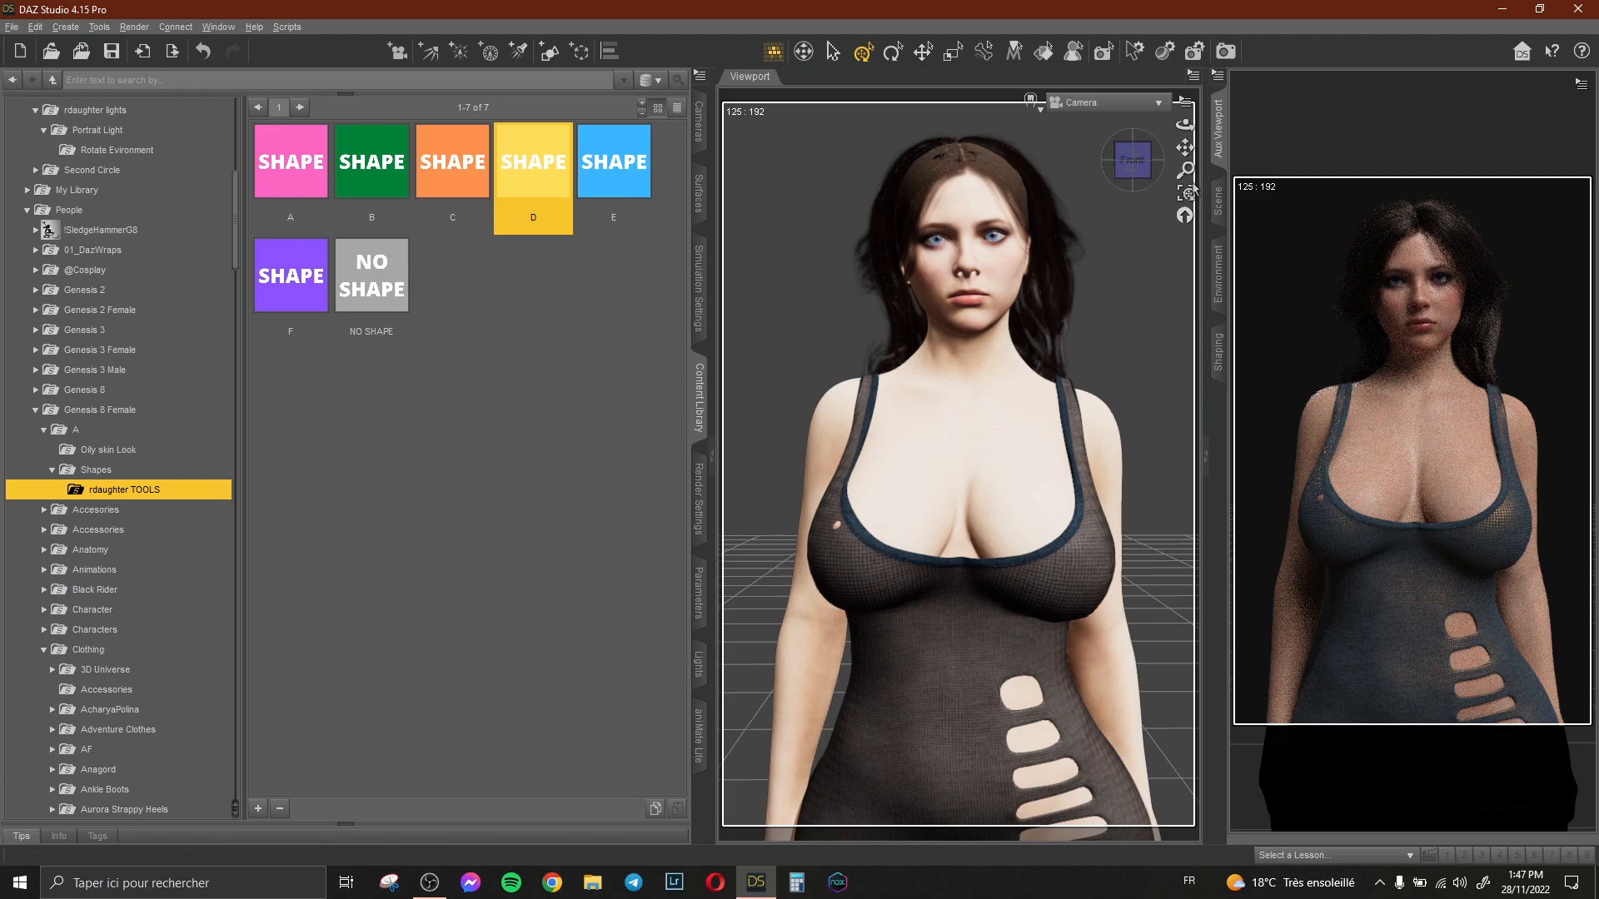
pyautogui.click(1217, 200)
pyautogui.click(1328, 124)
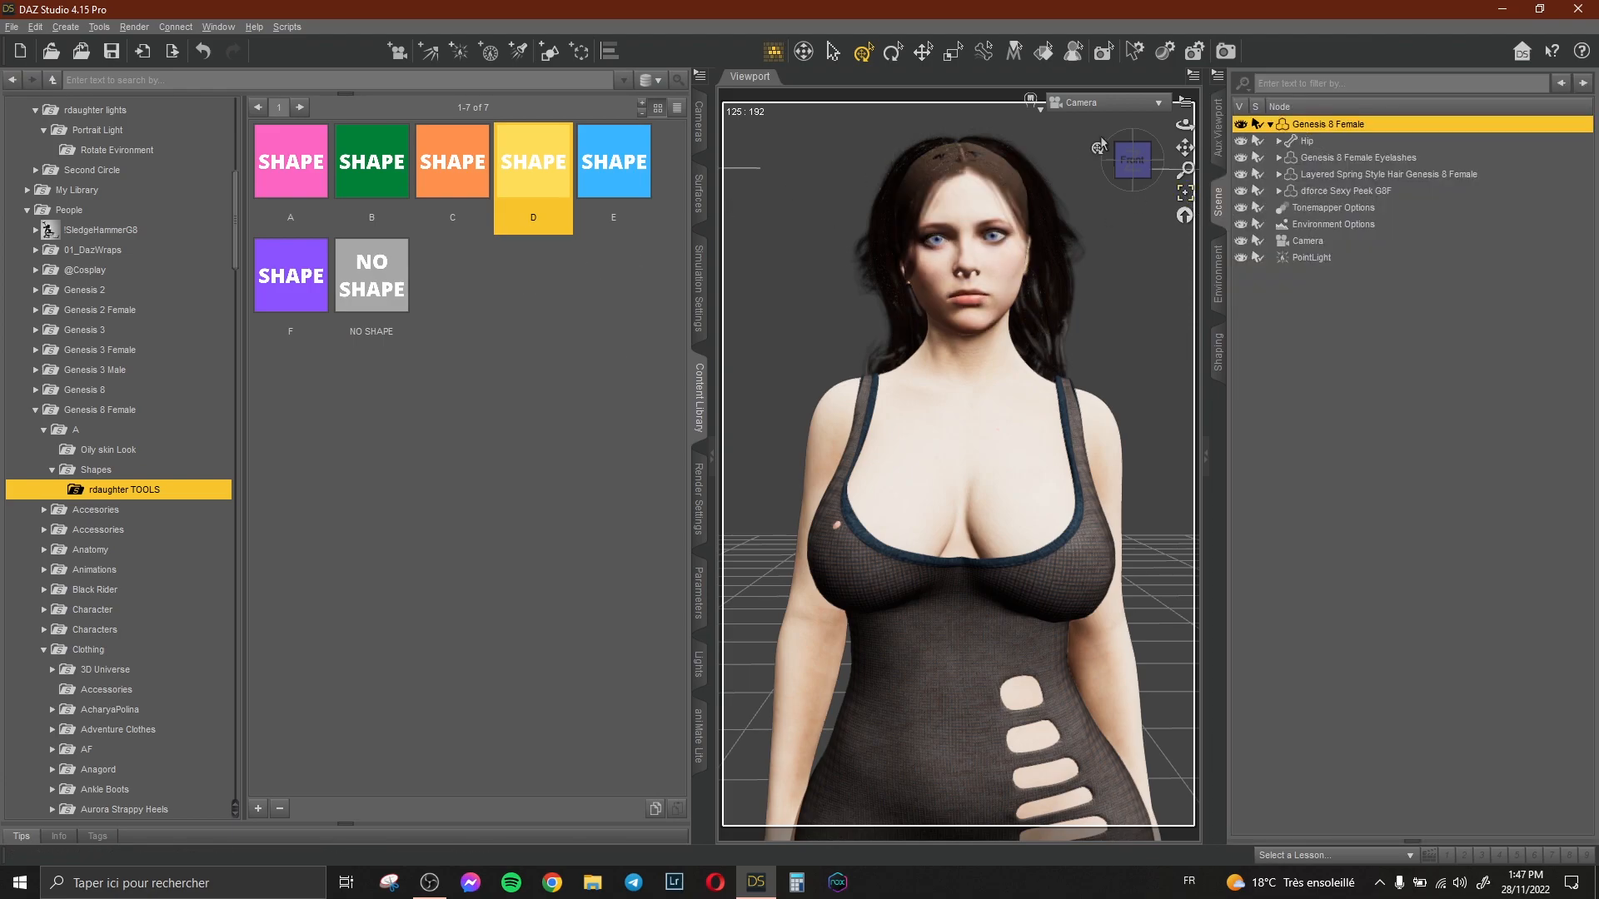
pyautogui.click(1217, 129)
pyautogui.doubleClick(371, 275)
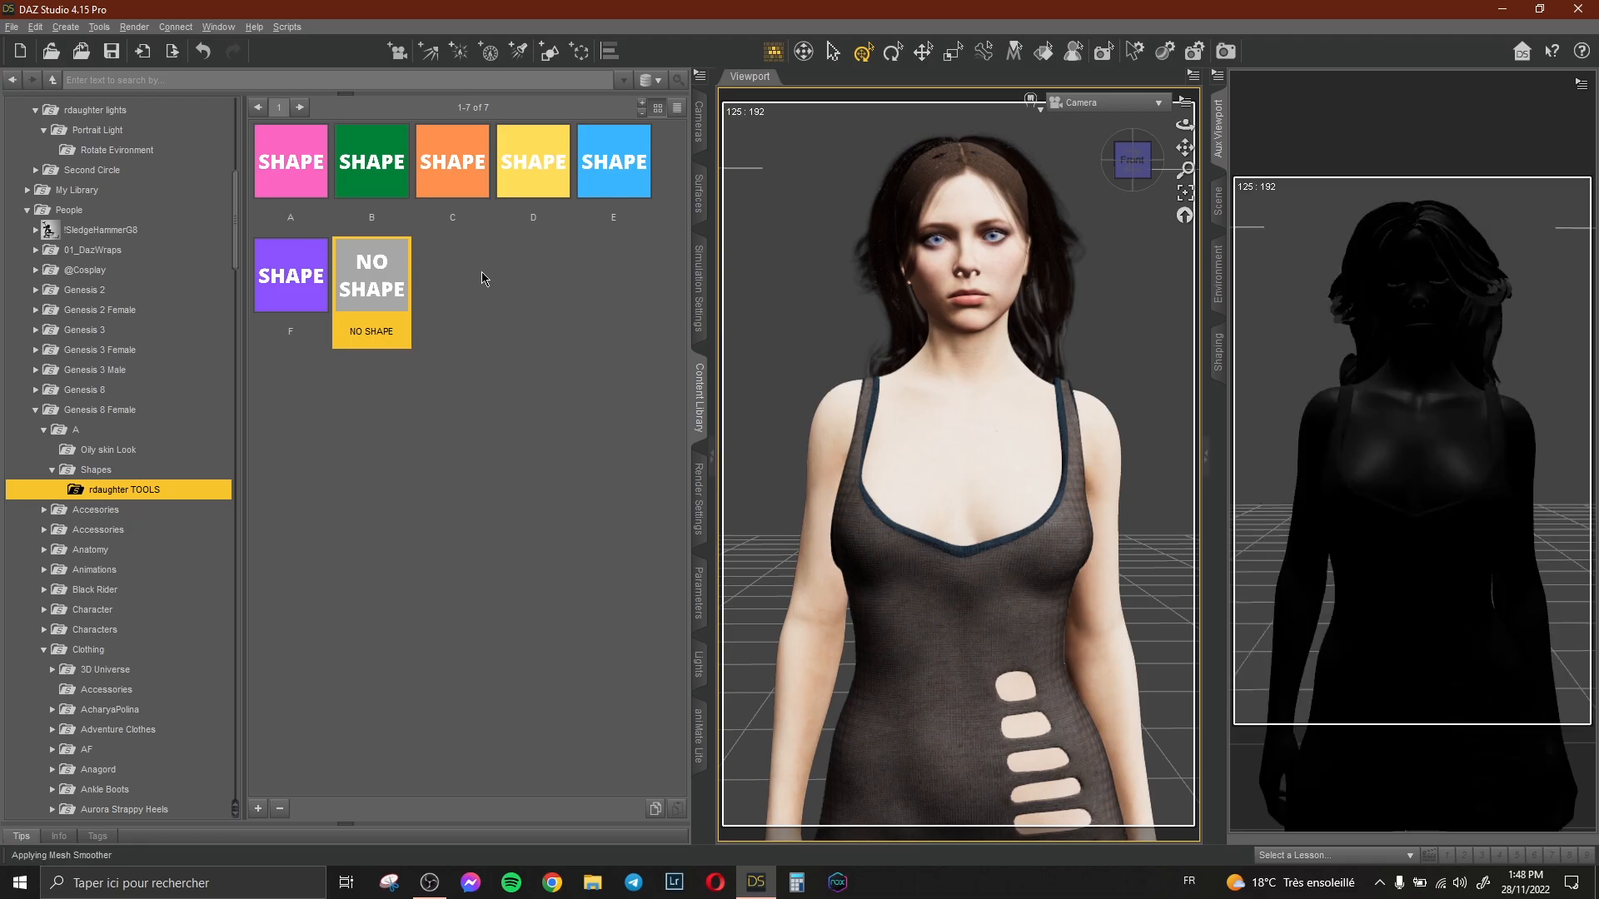
pyautogui.click(203, 54)
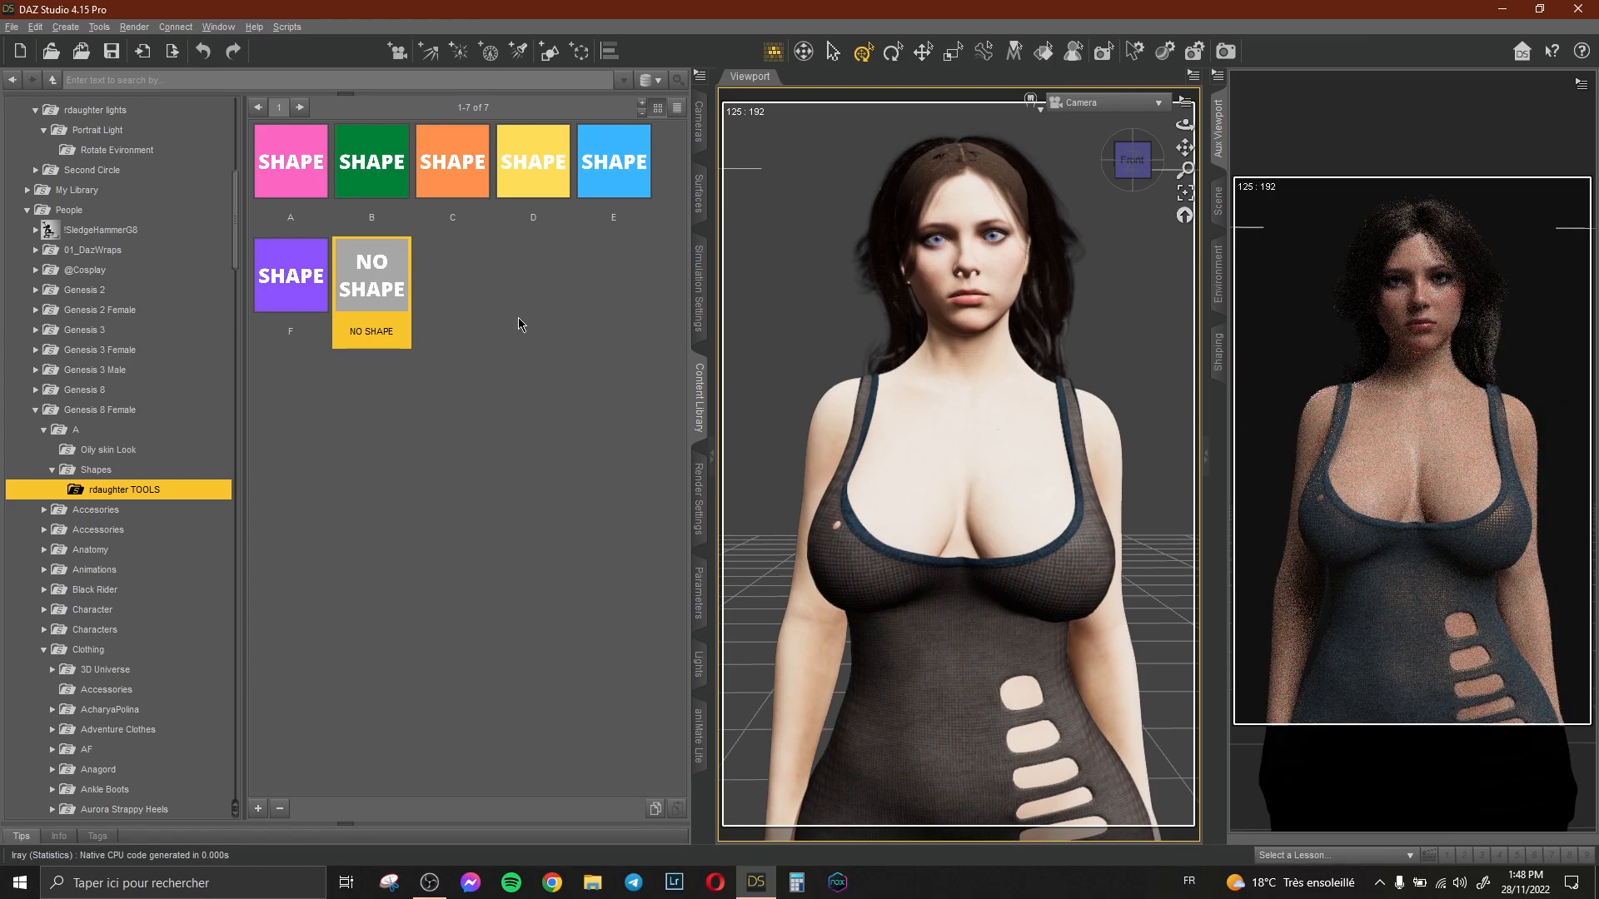
# Compare the RD 01 Rotate 30 and RD 02 Rotate 60 environment lighting presets, keeping Rotate 60.
pyautogui.scroll(6, 146, 314)
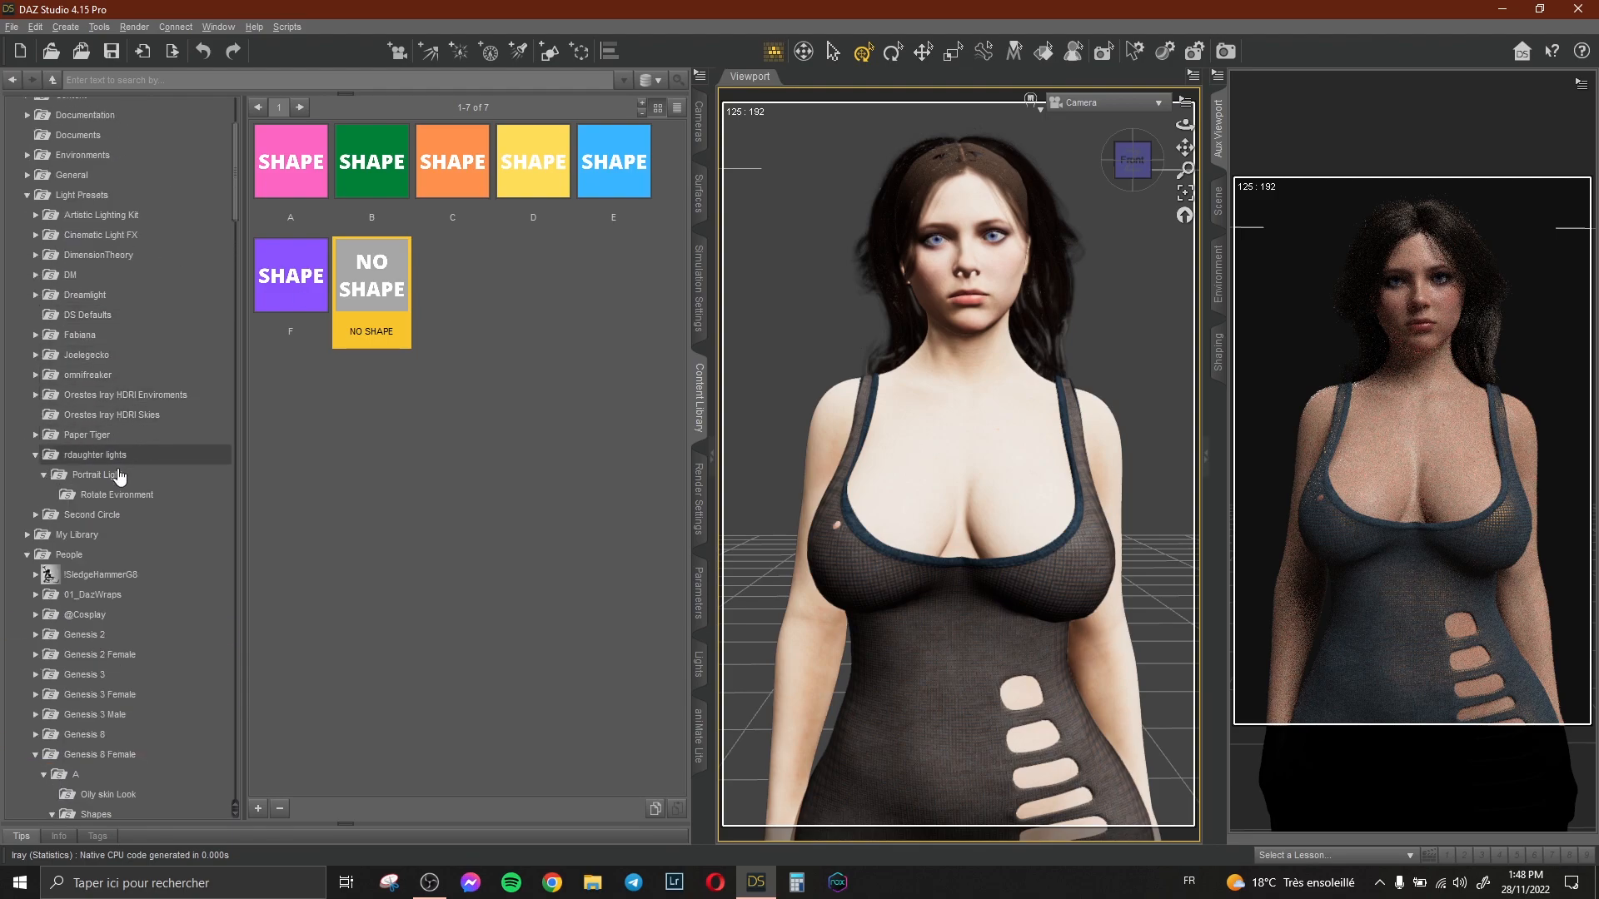
pyautogui.click(116, 495)
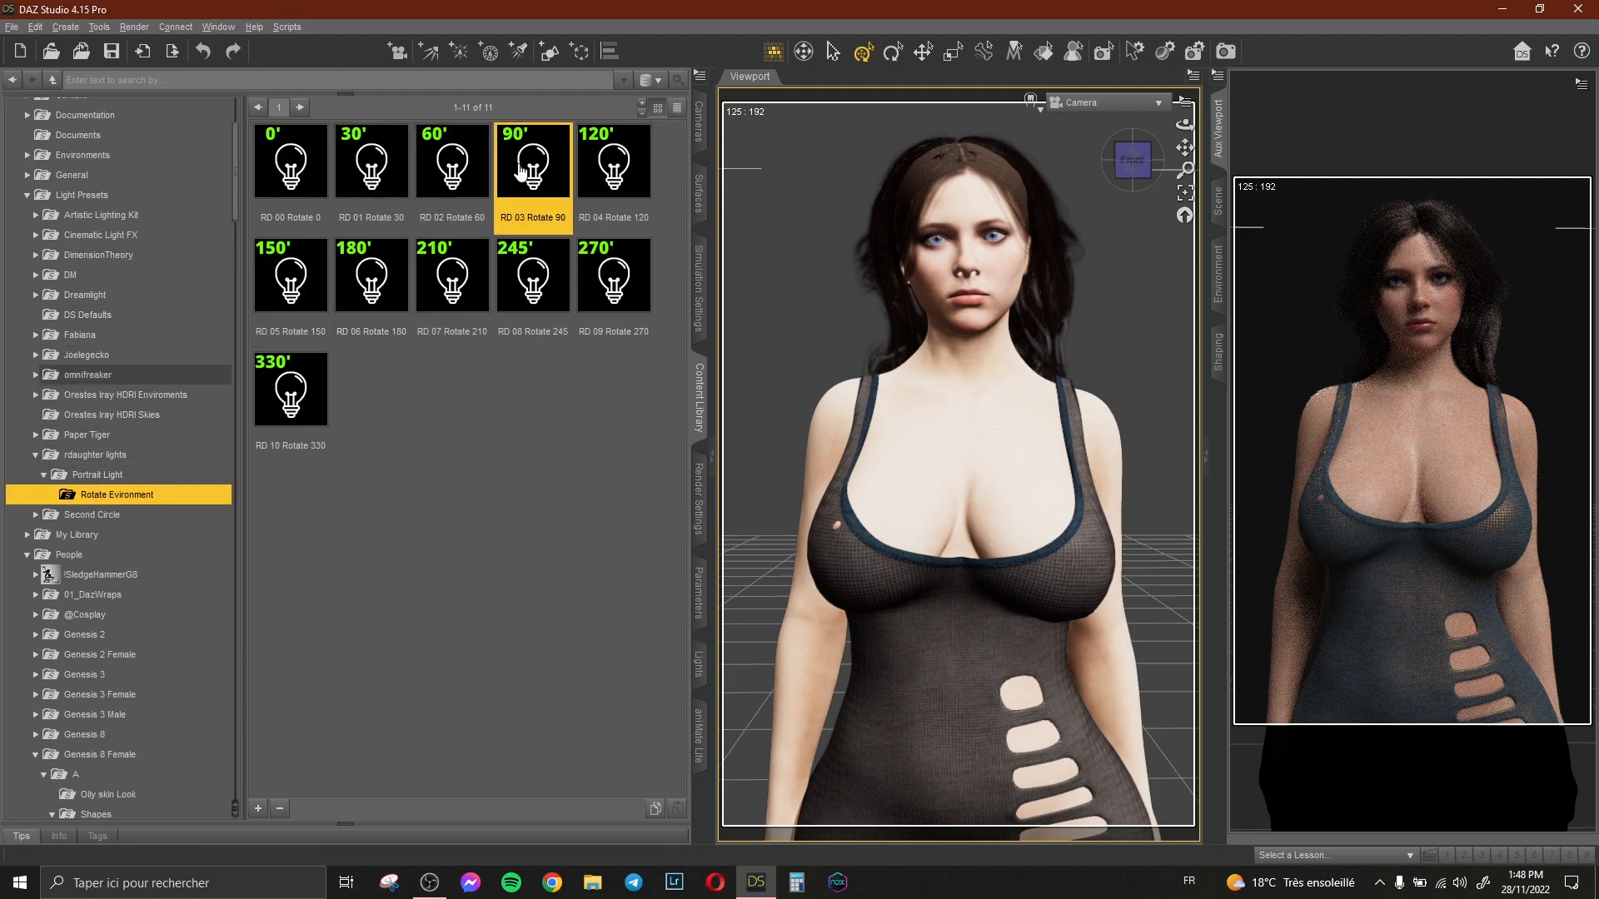
pyautogui.doubleClick(371, 177)
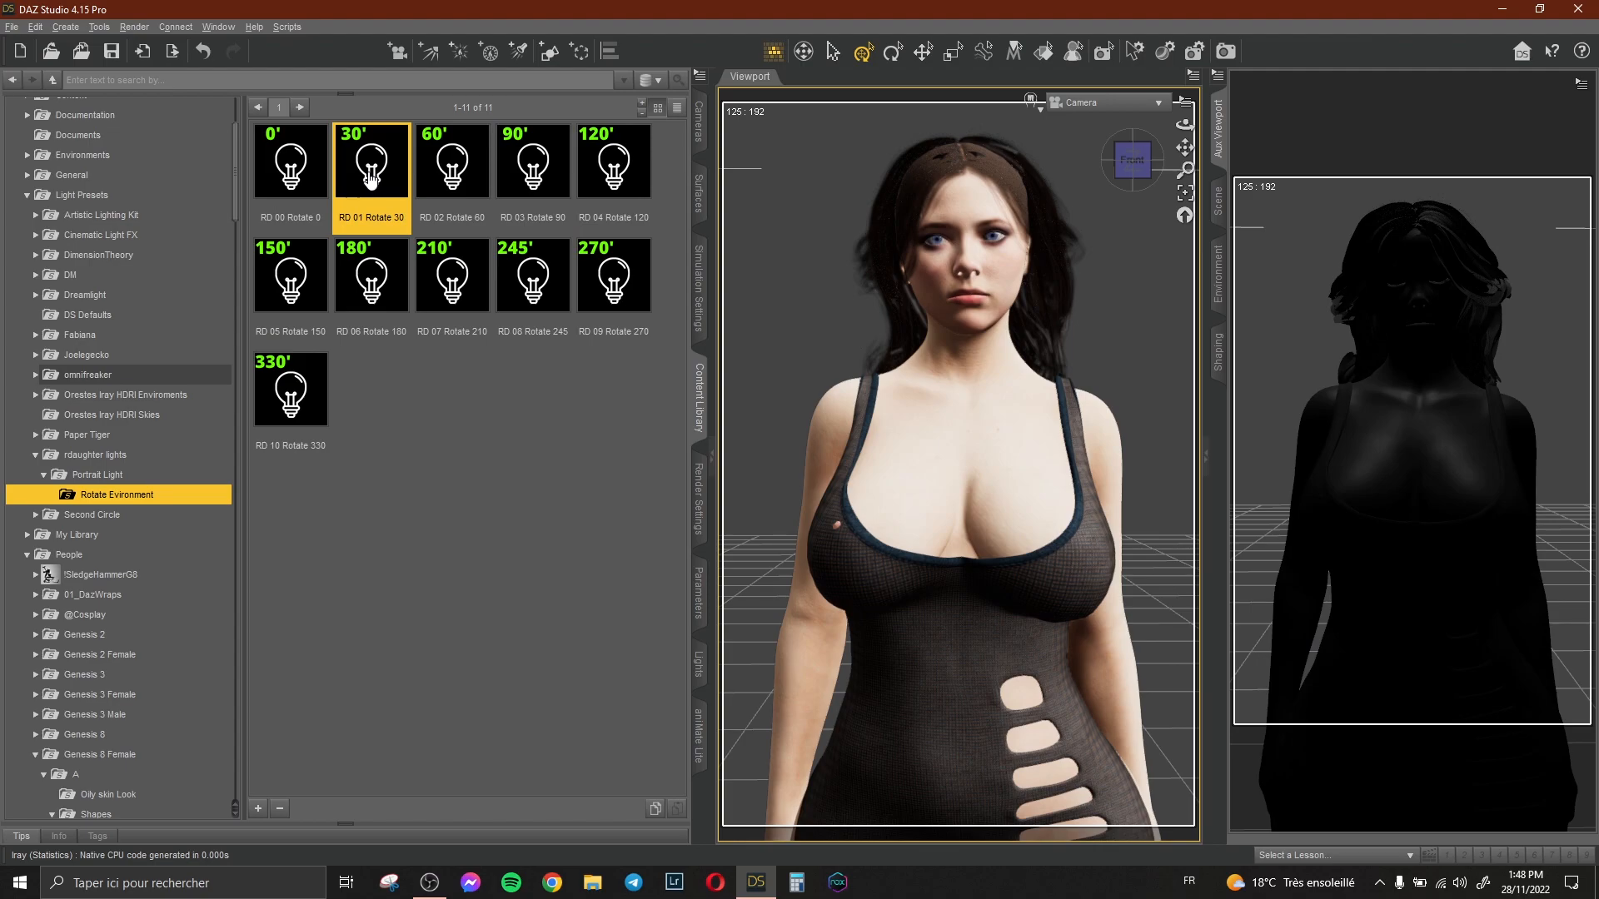
pyautogui.doubleClick(435, 179)
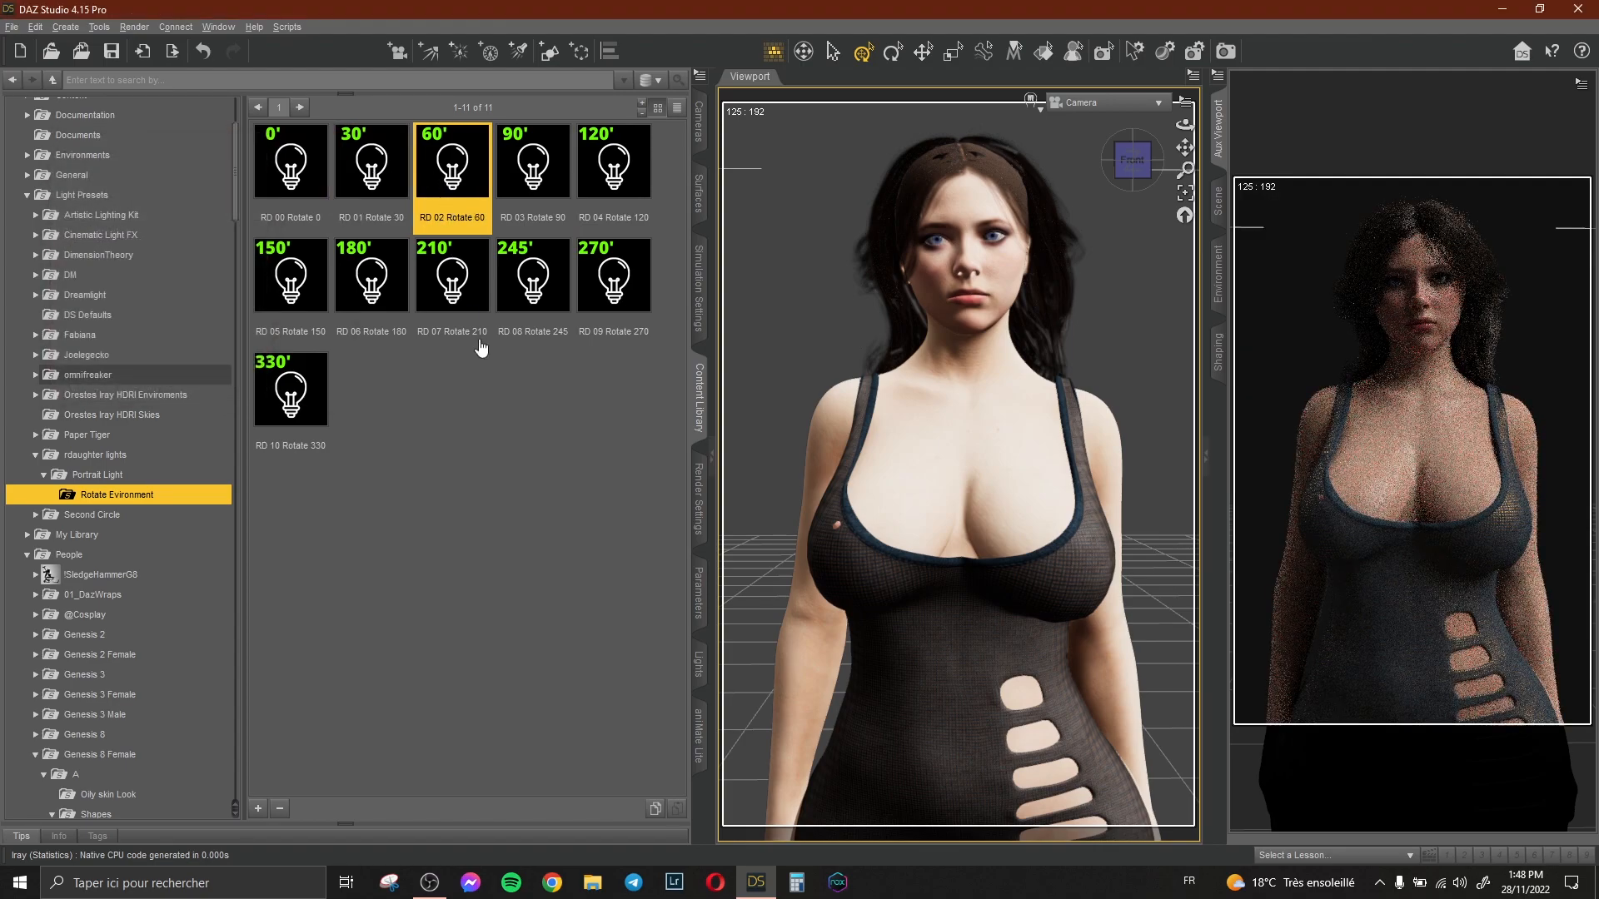
pyautogui.click(502, 407)
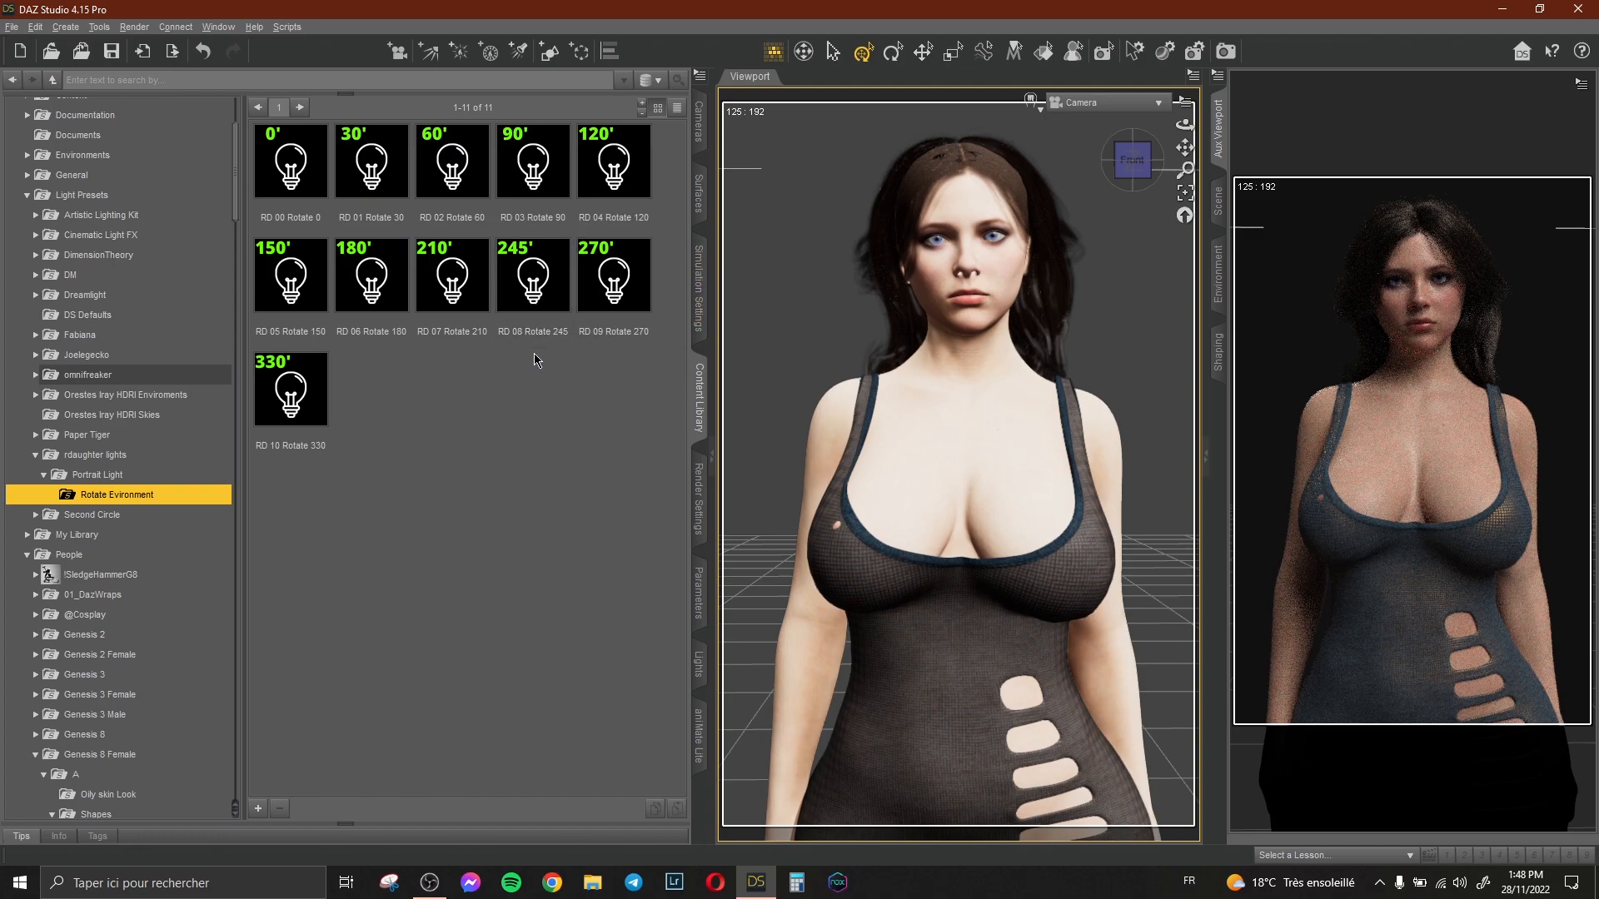
pyautogui.moveTo(1185, 125); pyautogui.dragTo(1184, 115)
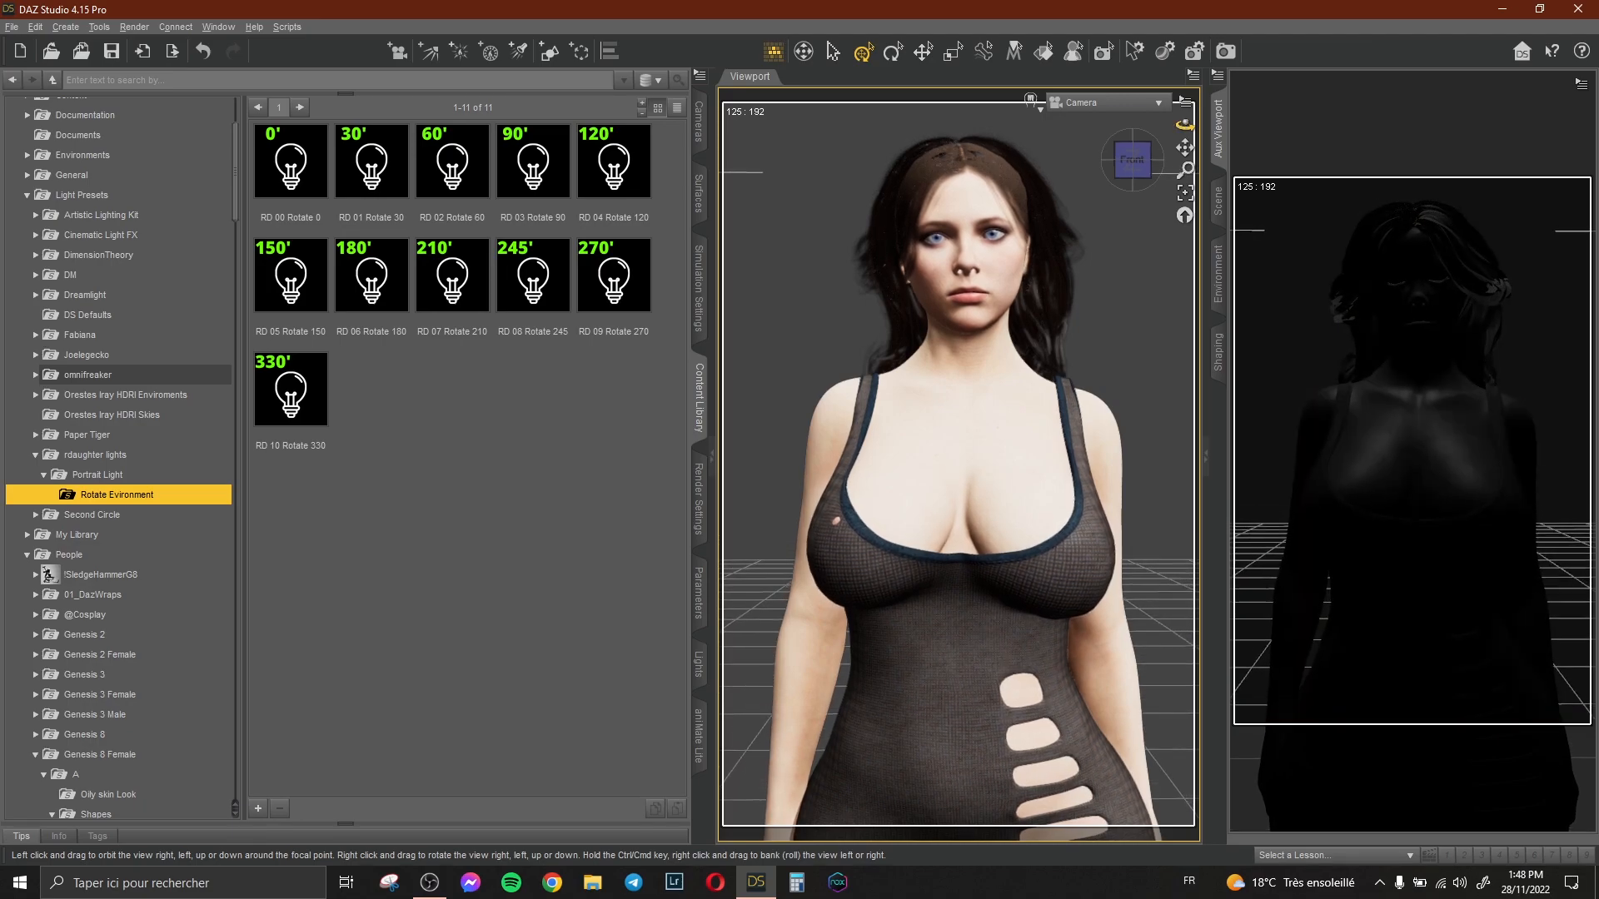